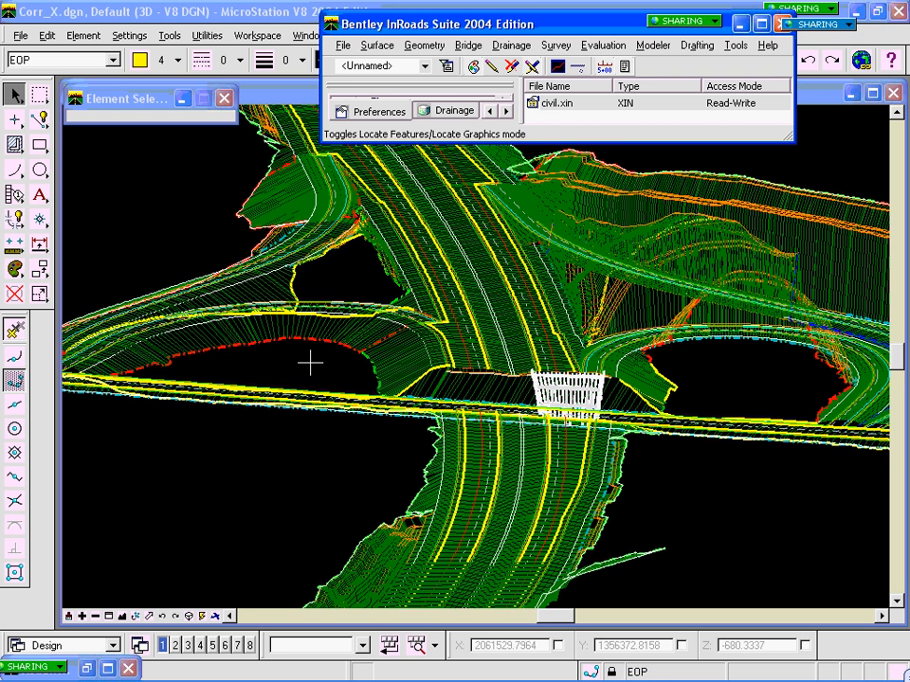
Open Roadway Designer and toggle the superelevation display off and back on for the CR61wLabels corridor.
left_click(653, 45)
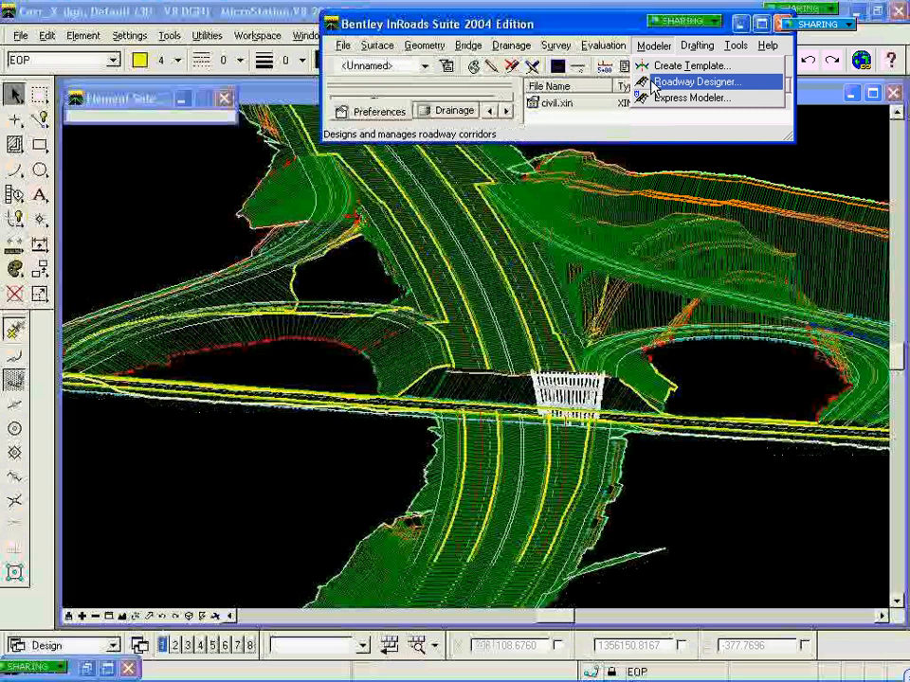
left_click(650, 82)
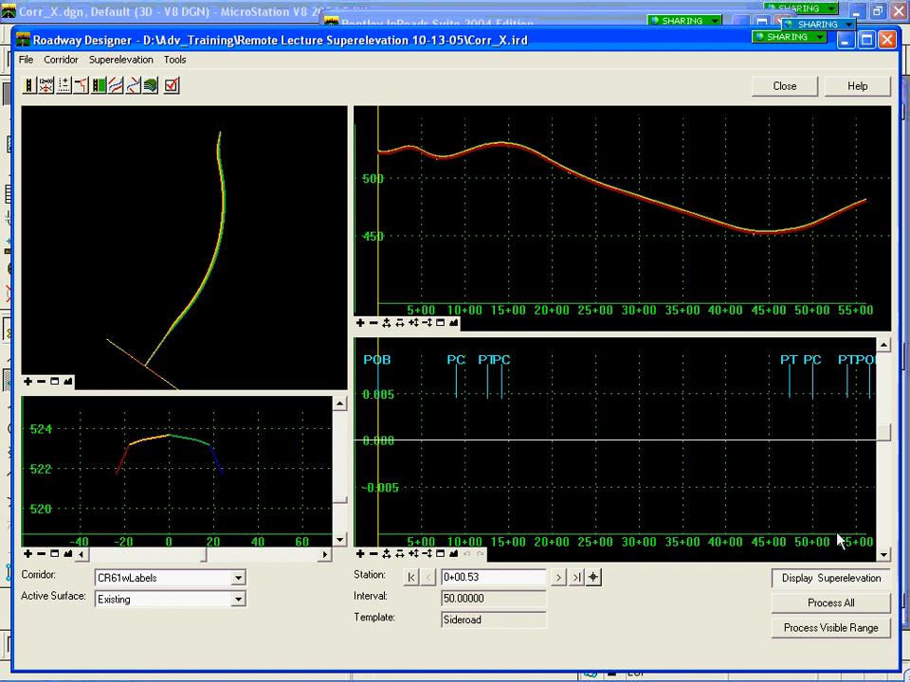
left_click(812, 580)
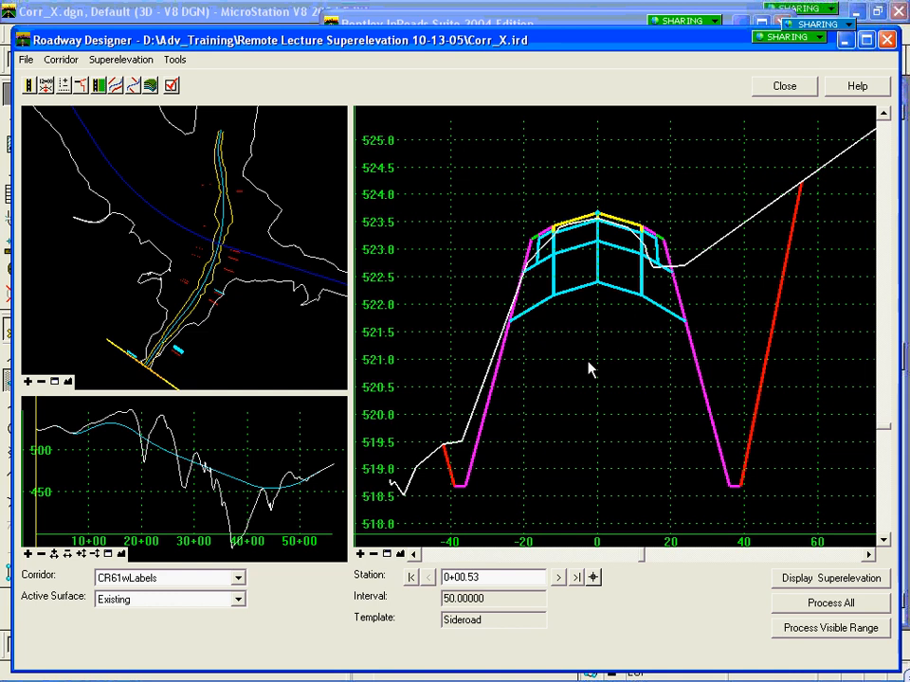
left_click(824, 580)
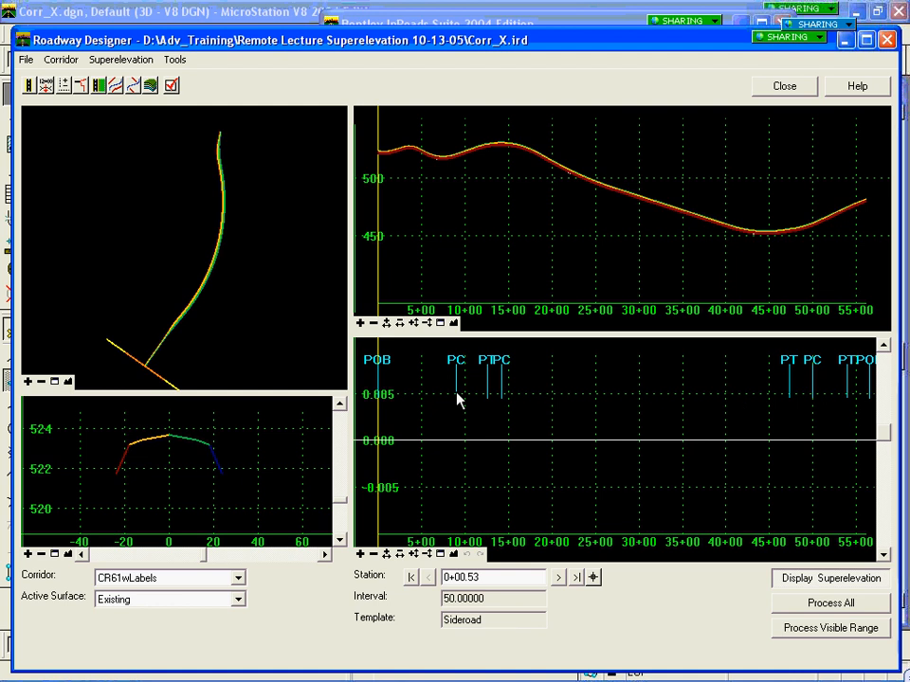
Enable Display Curve Set ID in the Roadway Designer options.
left_click(176, 60)
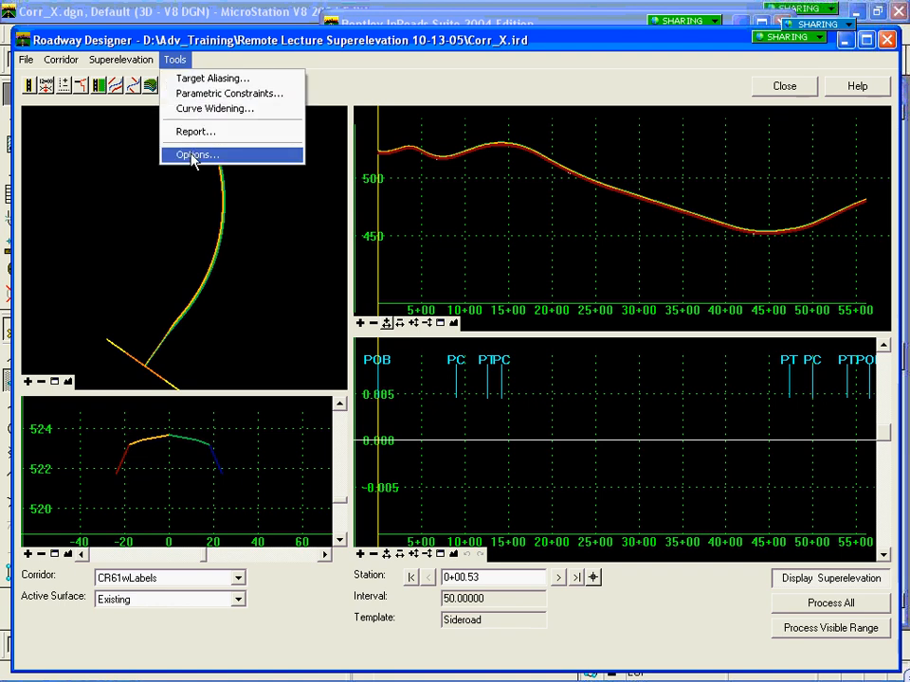
left_click(196, 155)
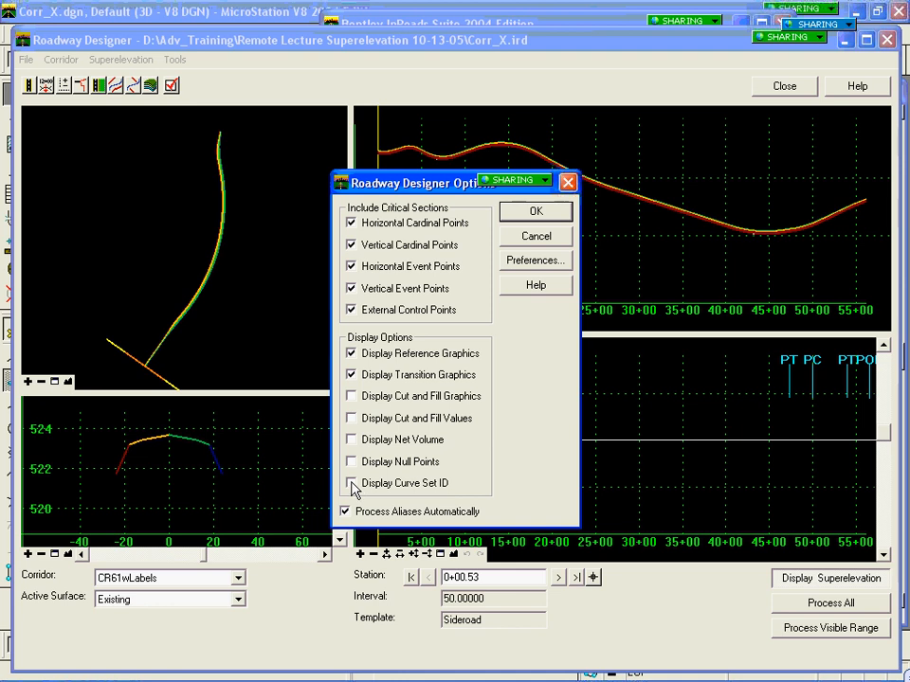
left_click(351, 484)
left_click(536, 212)
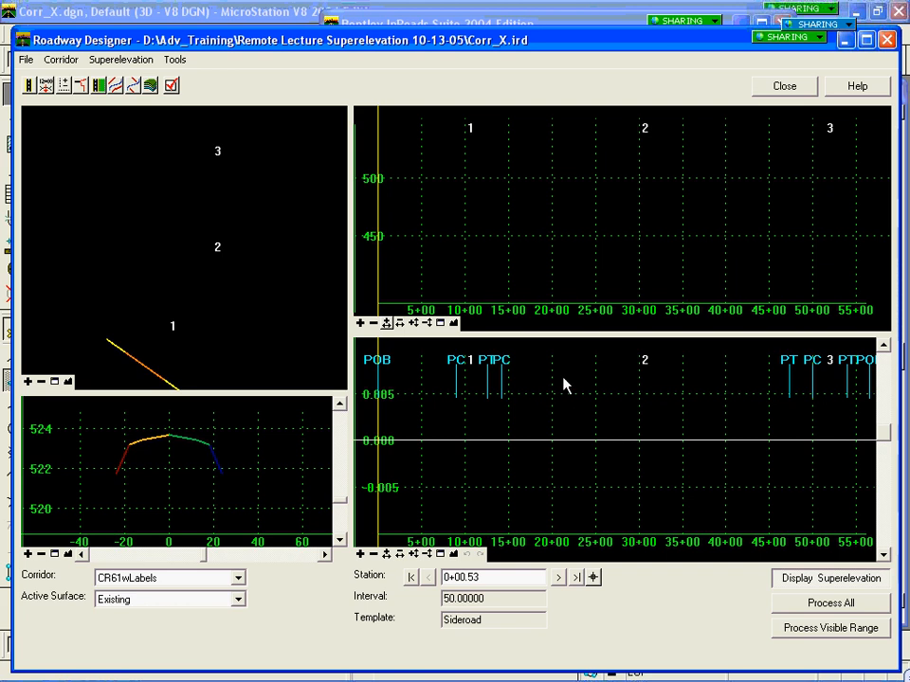
right_click(564, 384)
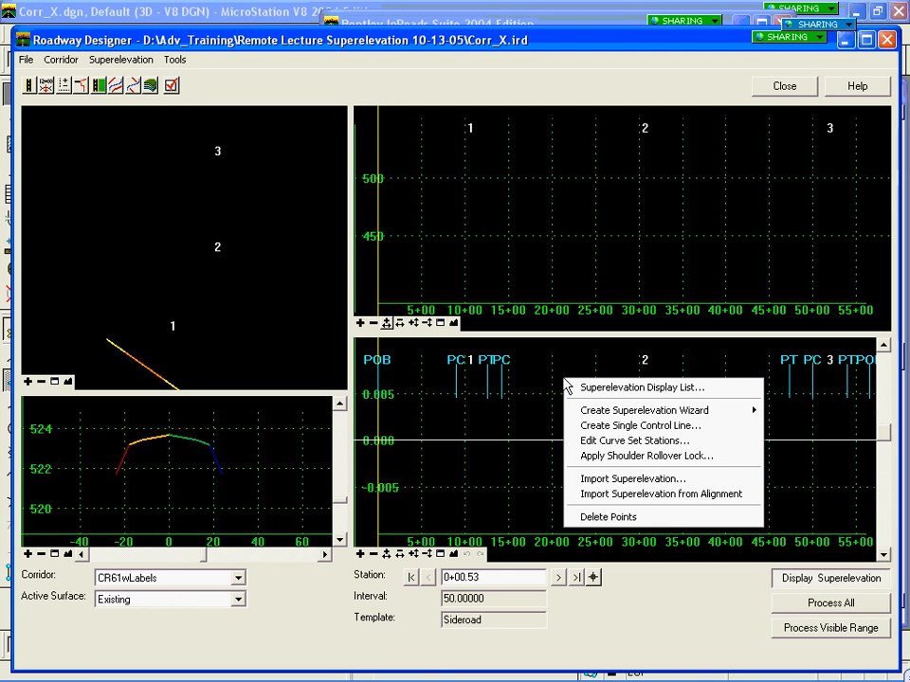
mouse_move(593, 414)
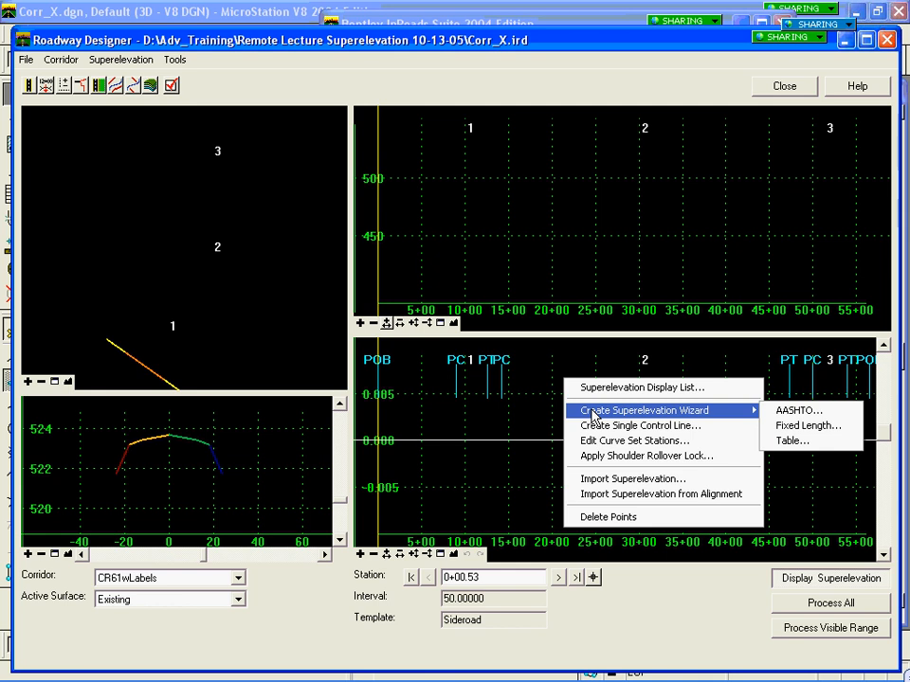
left_click(247, 89)
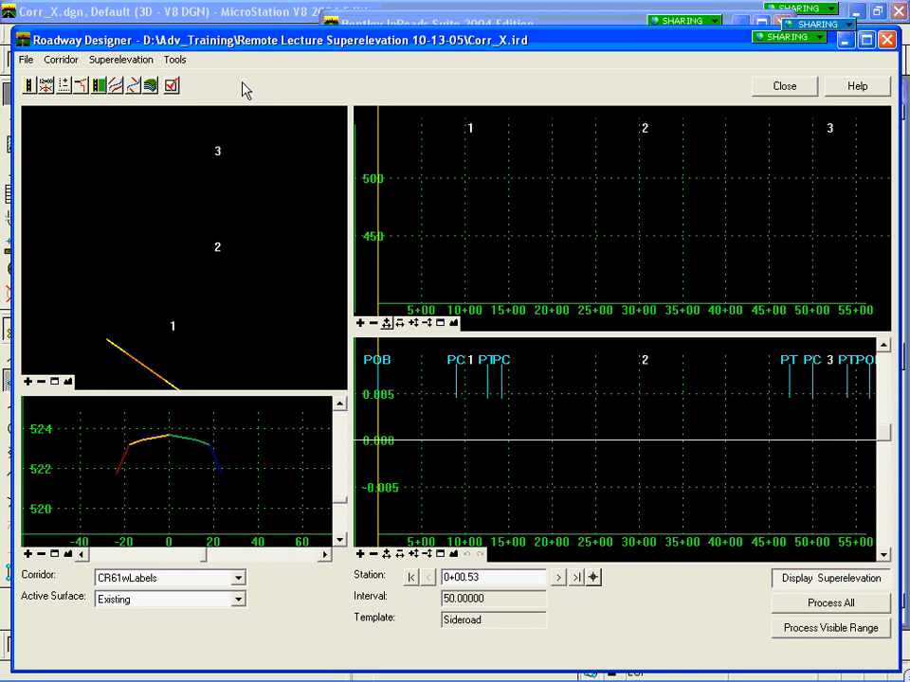
left_click(122, 59)
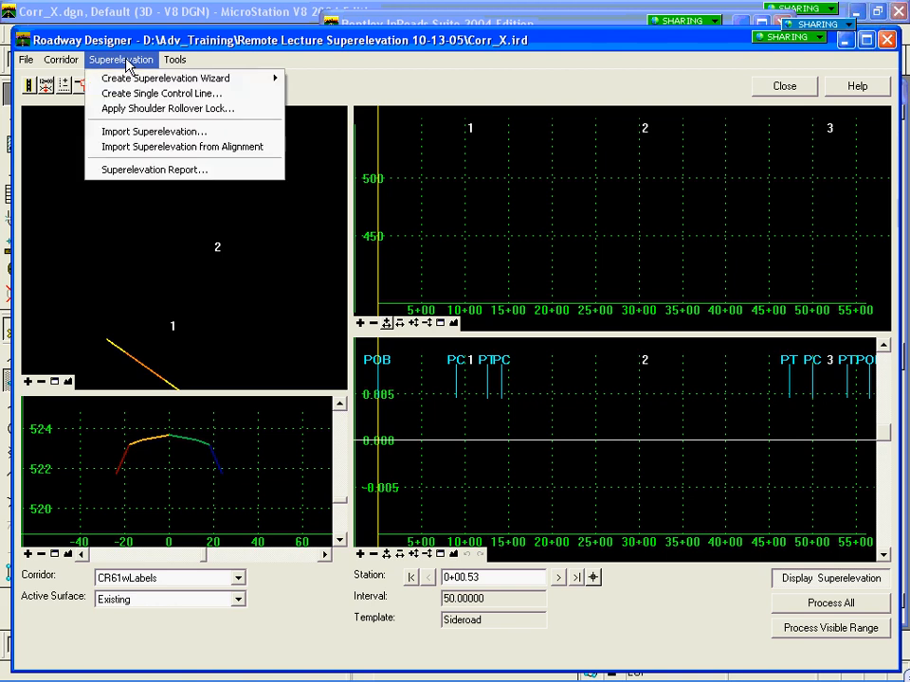
mouse_move(127, 80)
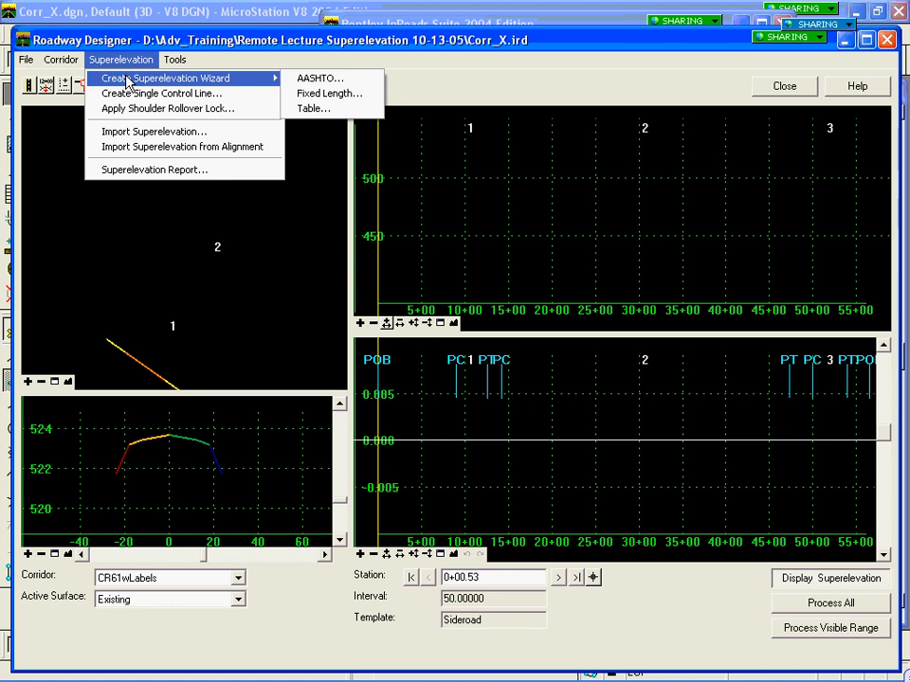
left_click(572, 425)
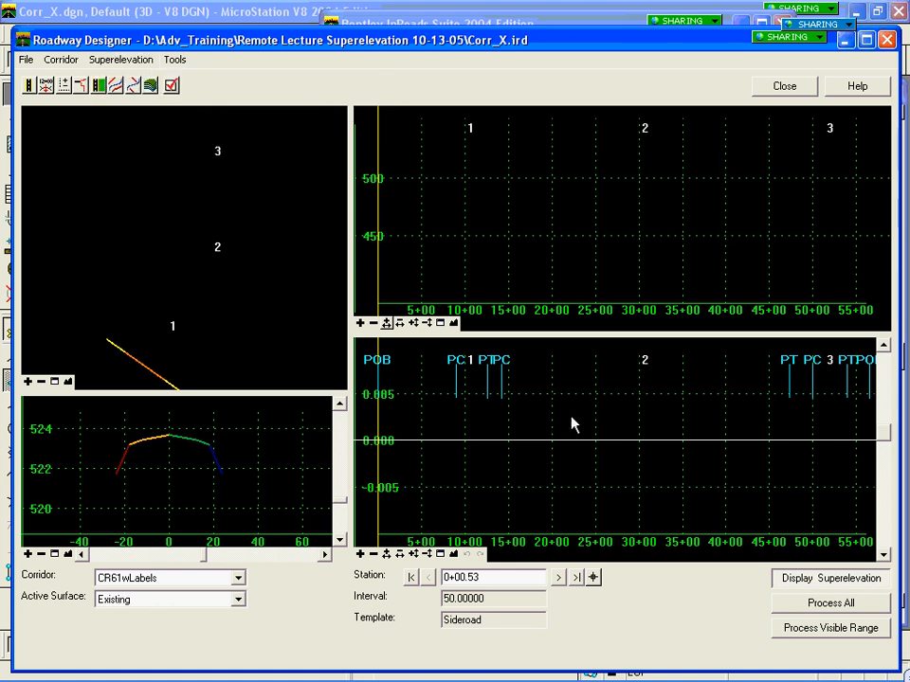
Start the AASHTO superelevation wizard for the corridor and open its superelevation rate calculator.
right_click(572, 425)
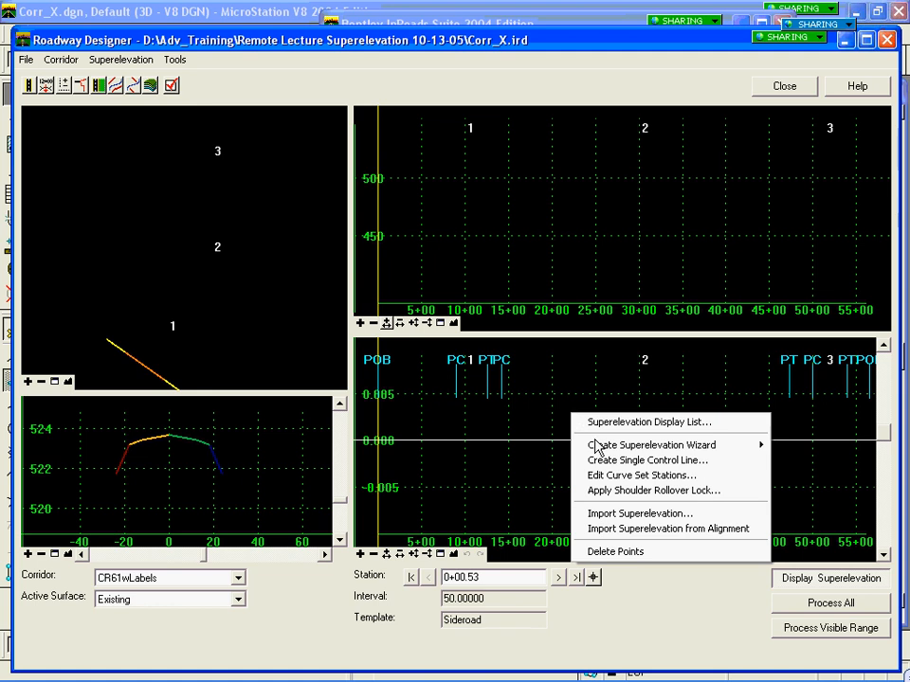
mouse_move(596, 446)
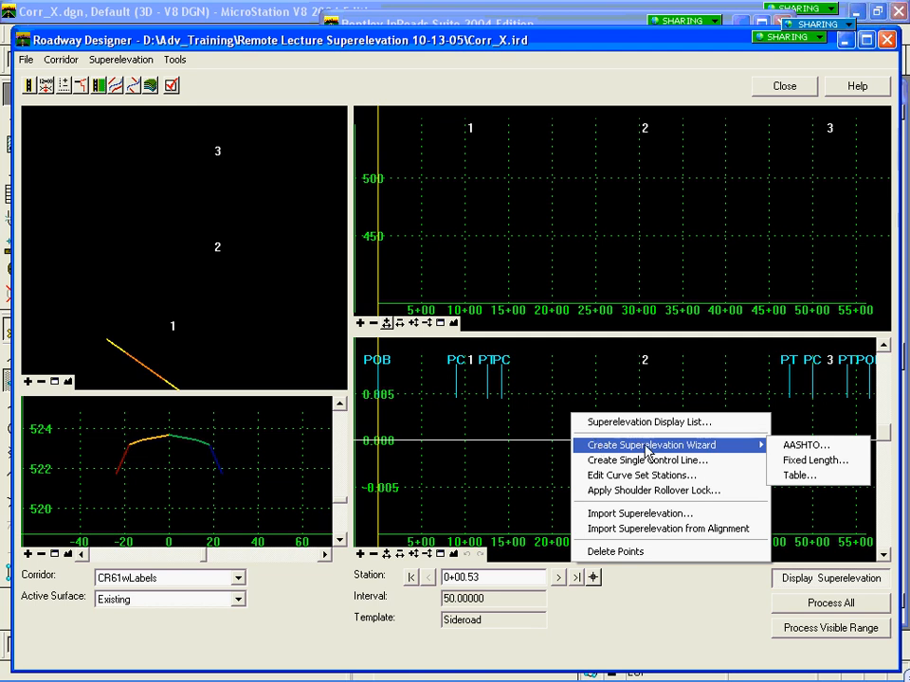
left_click(806, 445)
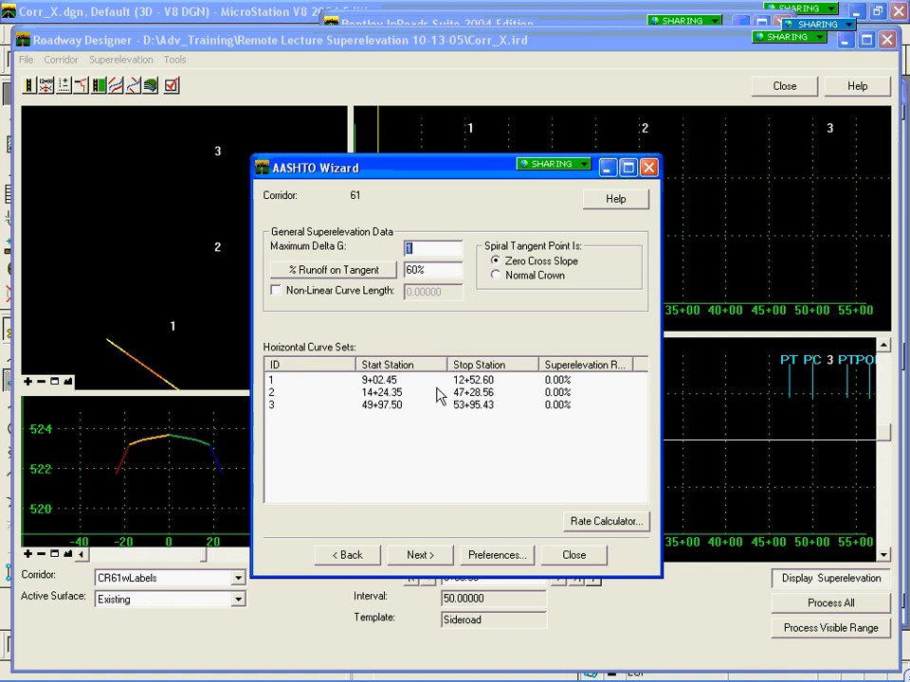
double_click(634, 368)
left_click(589, 524)
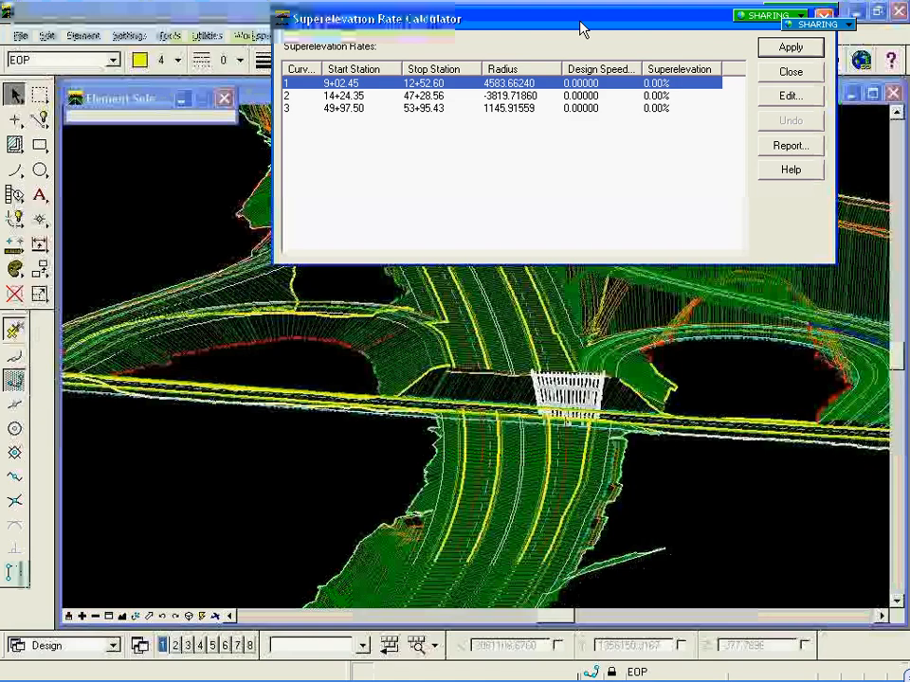
left_click_drag(581, 29, 488, 166)
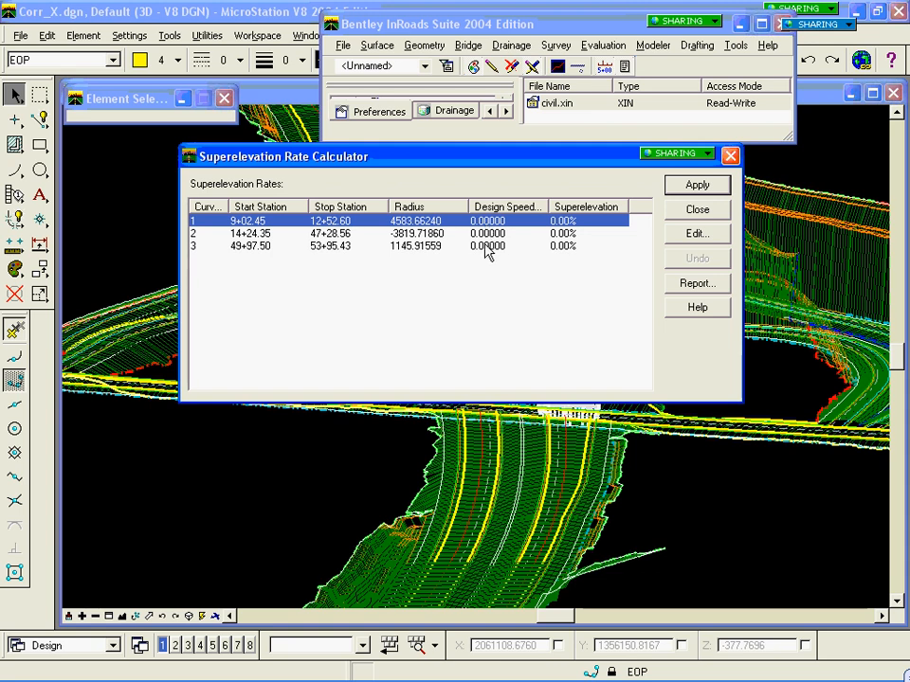
Compute the superelevation rates of all three curves with AASHTO Method 5 and the 40mph preference.
left_click(485, 249, "shift")
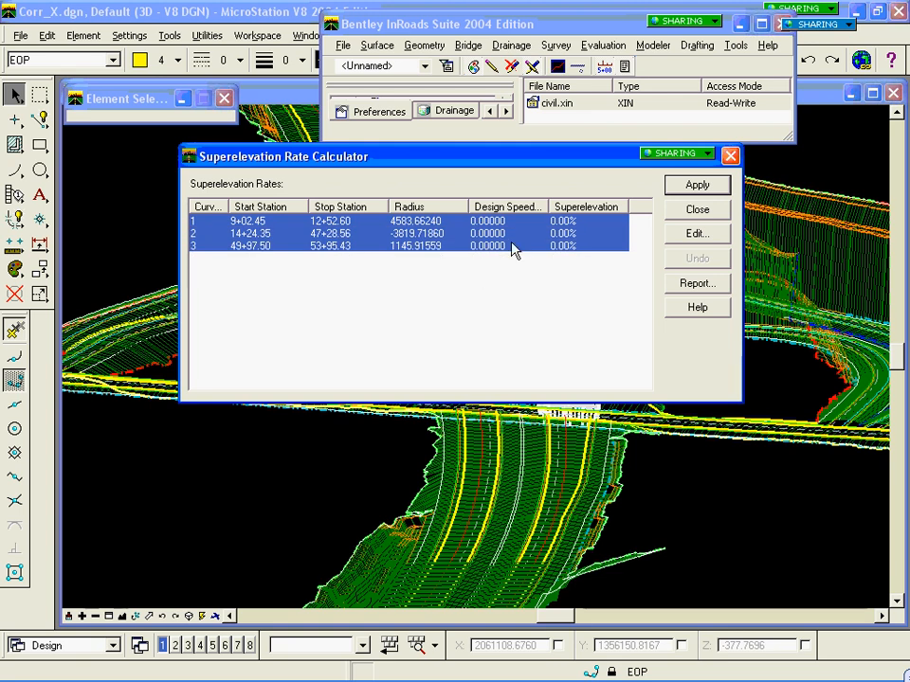
left_click(703, 241)
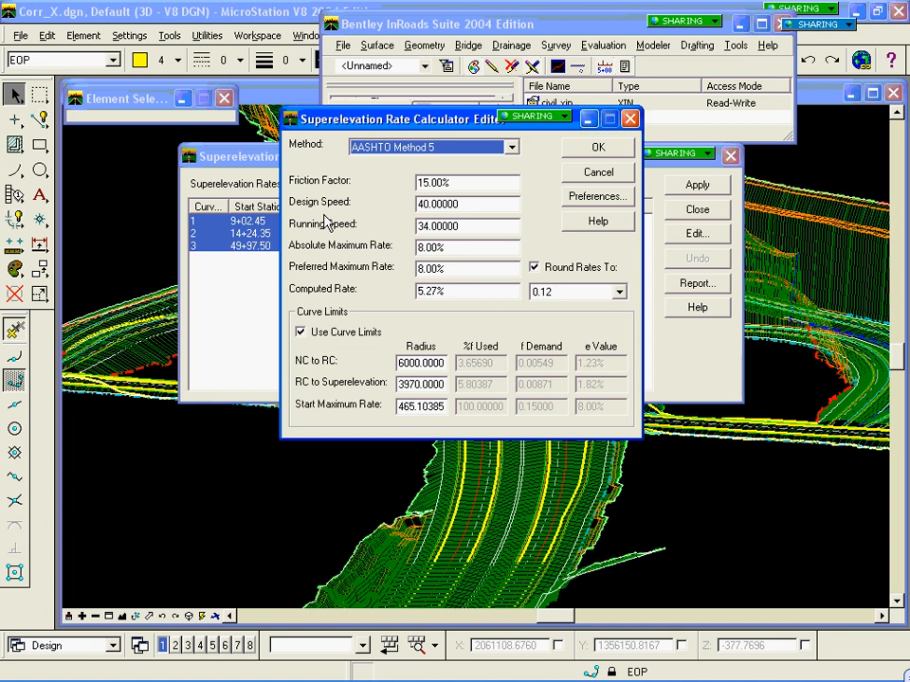
left_click(511, 148)
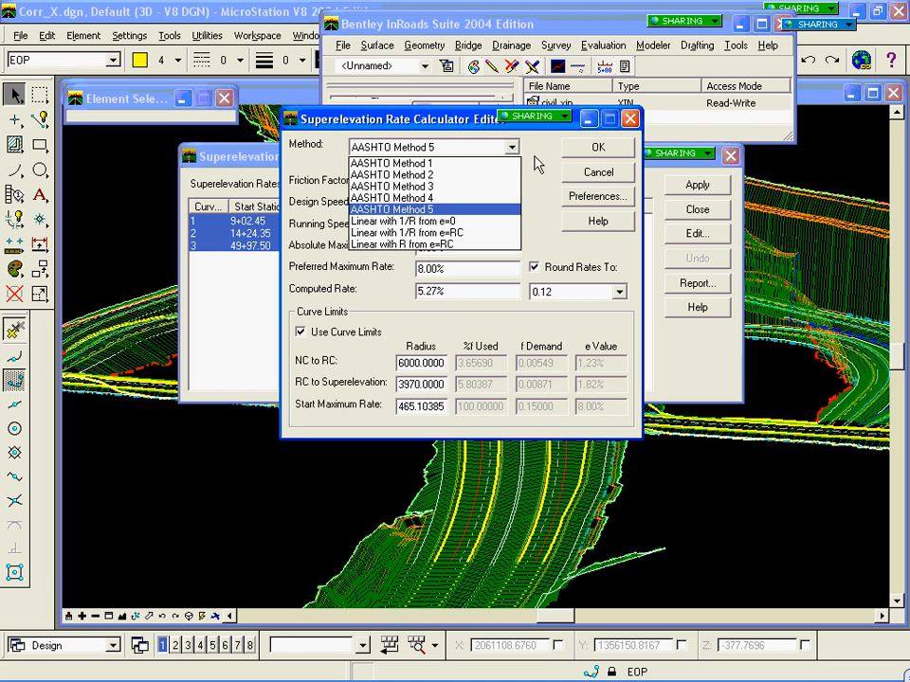
left_click(536, 163)
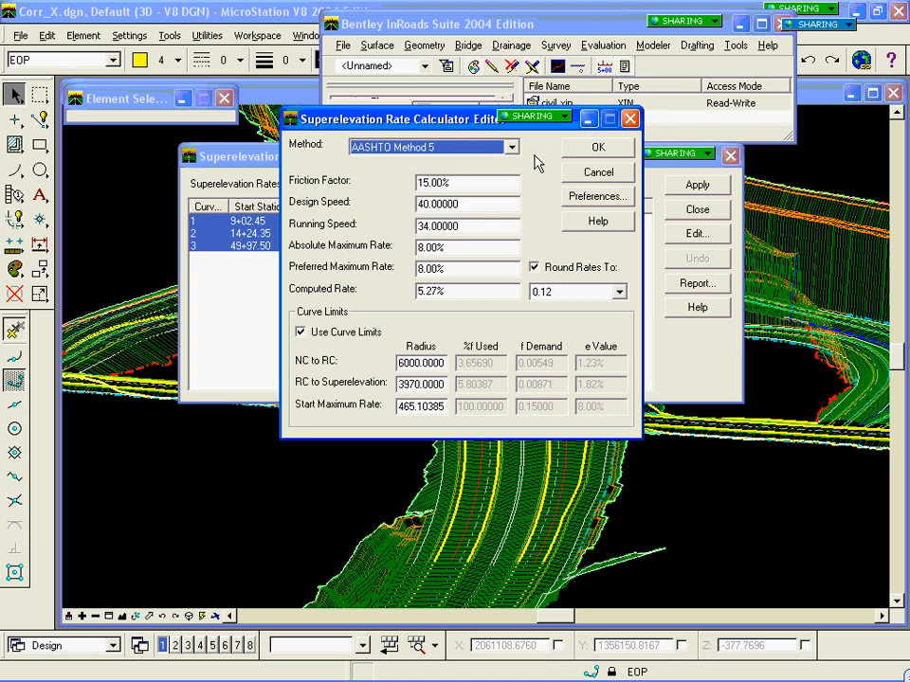
left_click(591, 198)
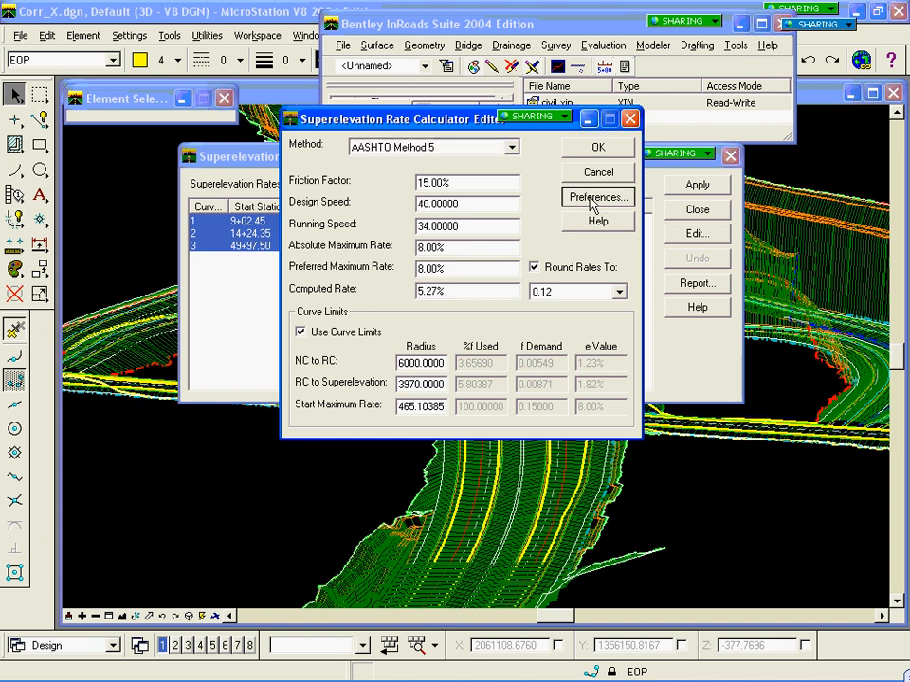
left_click(594, 200)
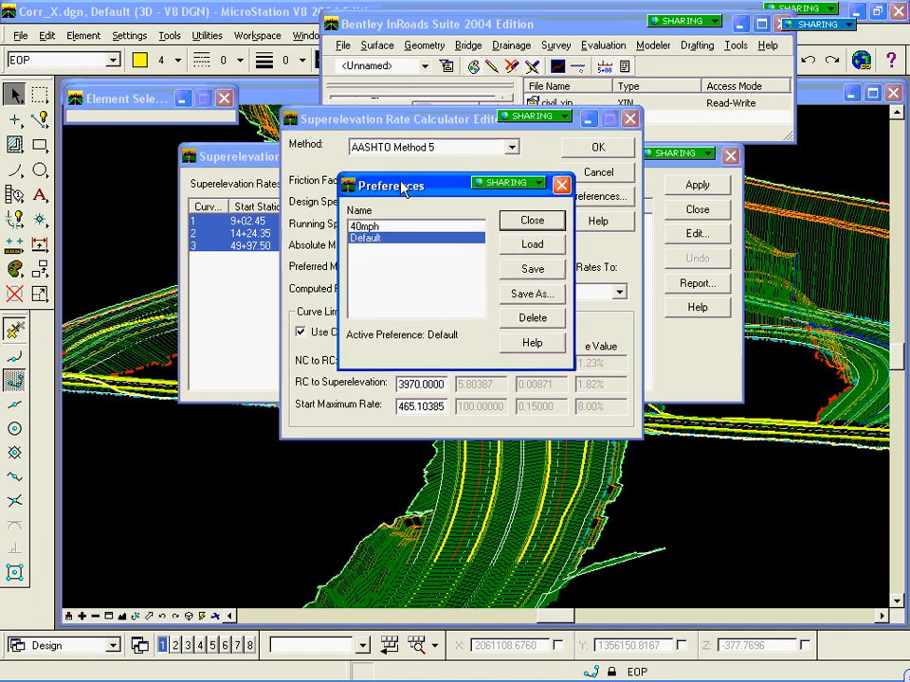
left_click_drag(401, 182, 399, 181)
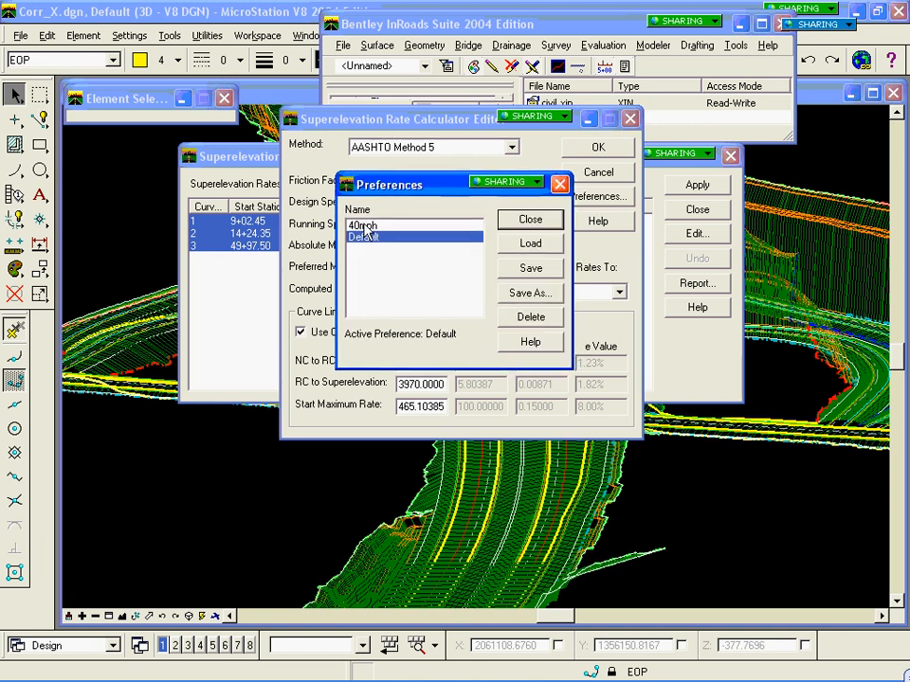
left_click(366, 226)
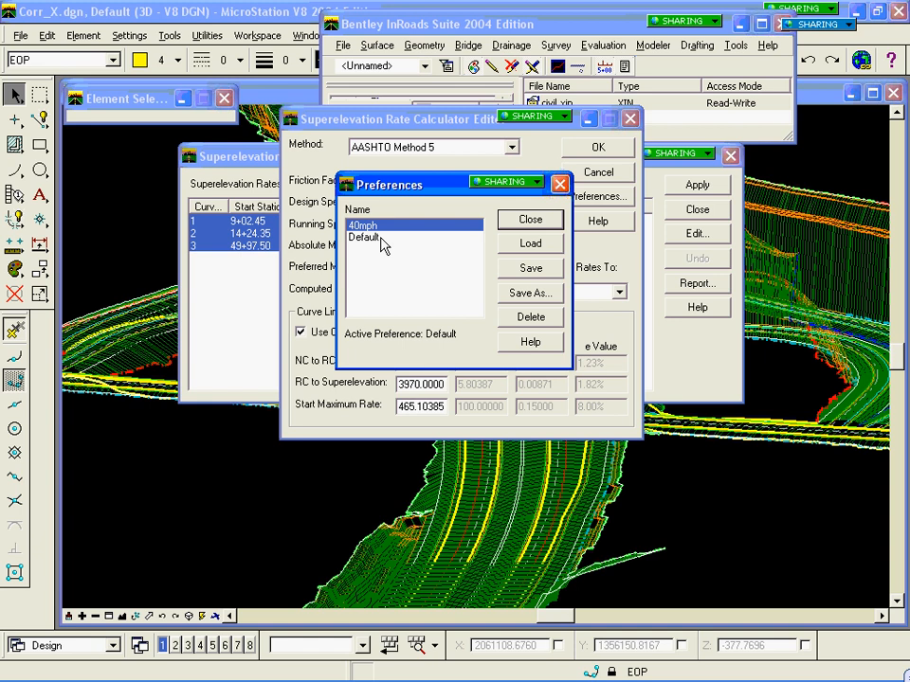
left_click(532, 245)
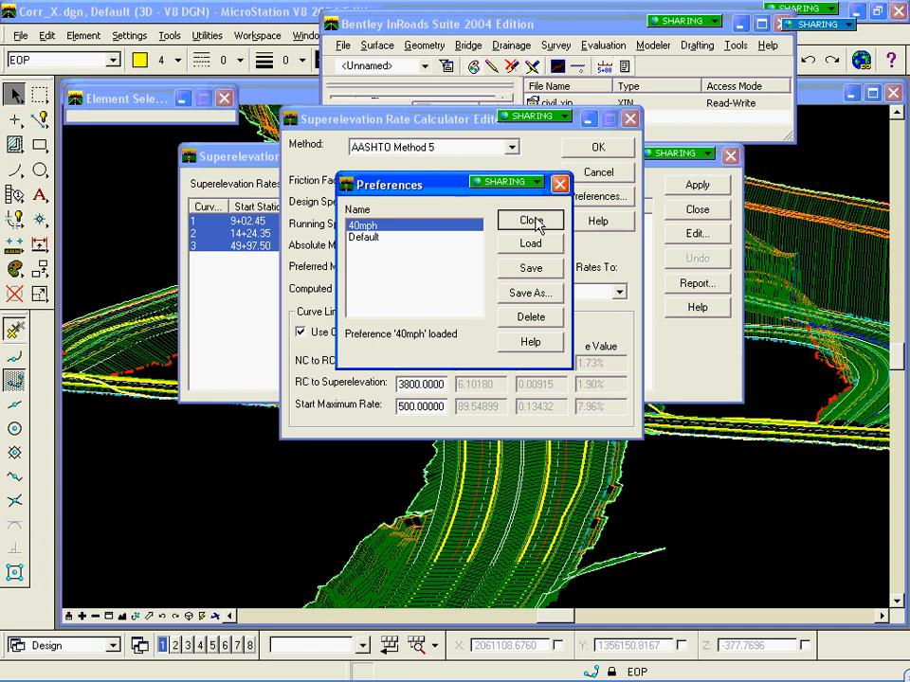
left_click(533, 221)
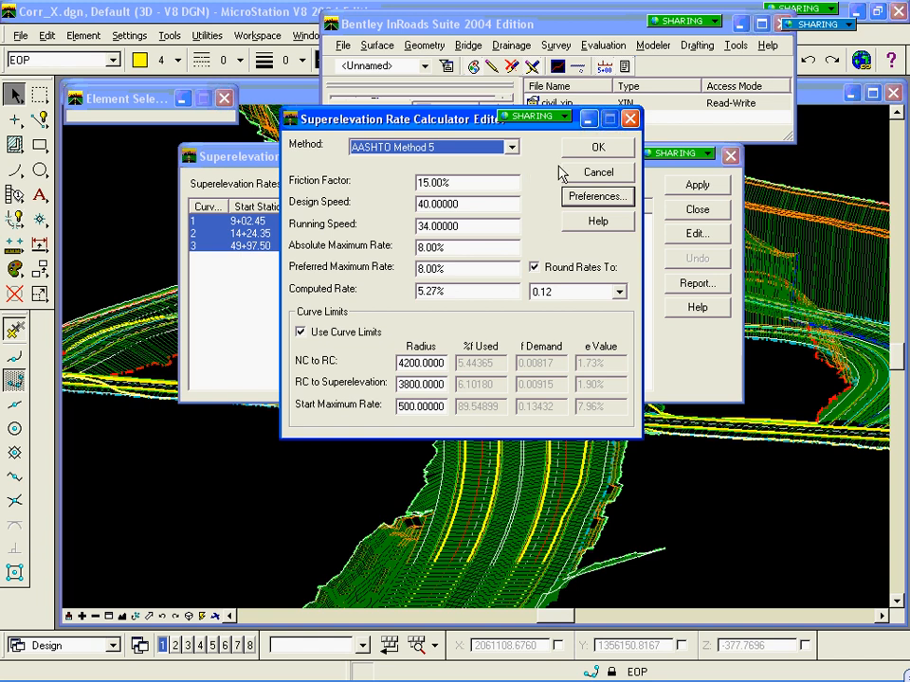
left_click(601, 150)
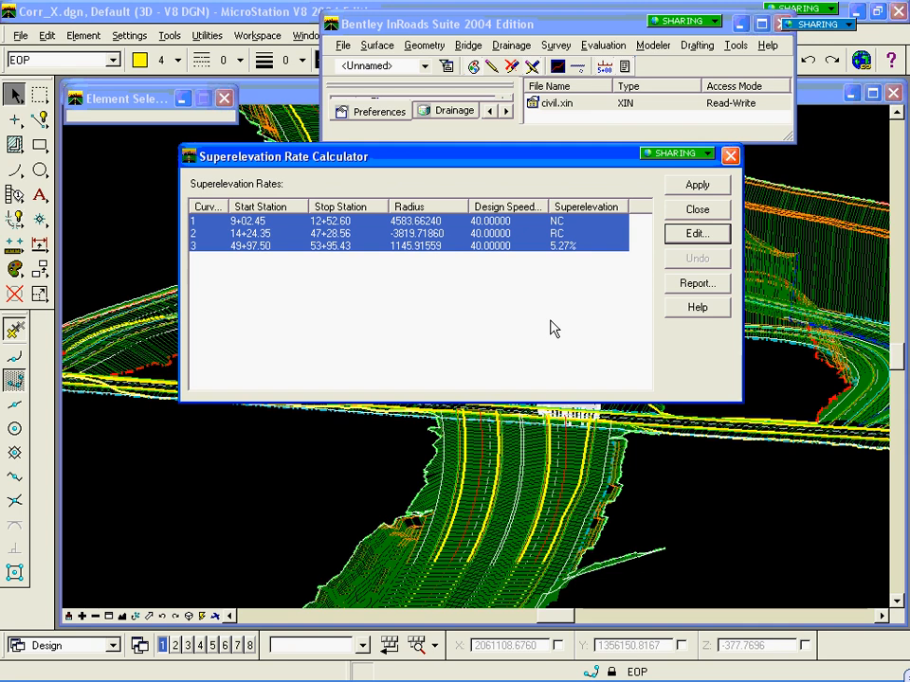
Apply the calculated superelevation rates to the curve sets and return to the AASHTO wizard.
left_click(697, 186)
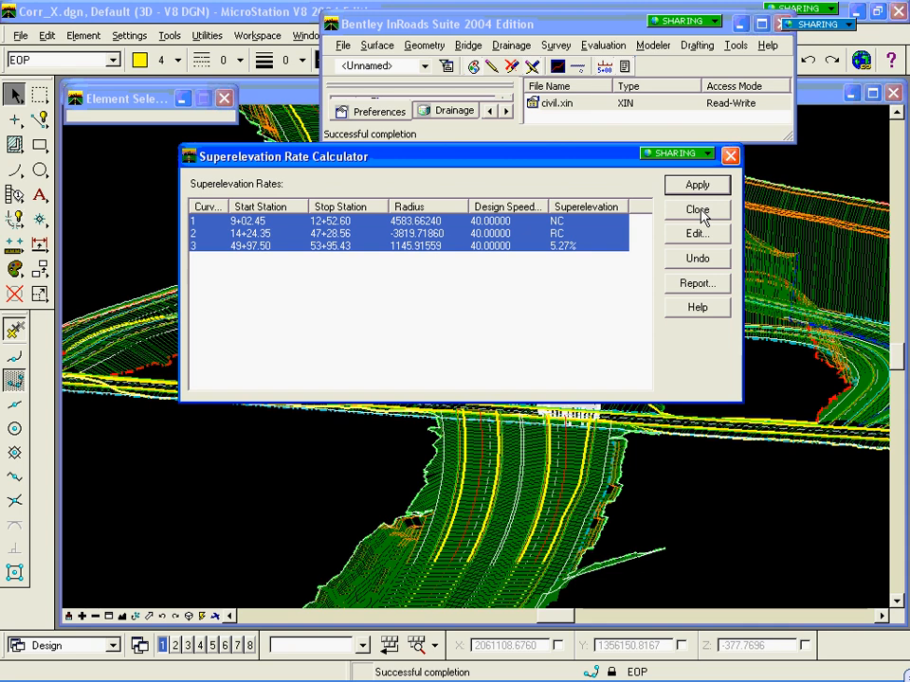
left_click(701, 214)
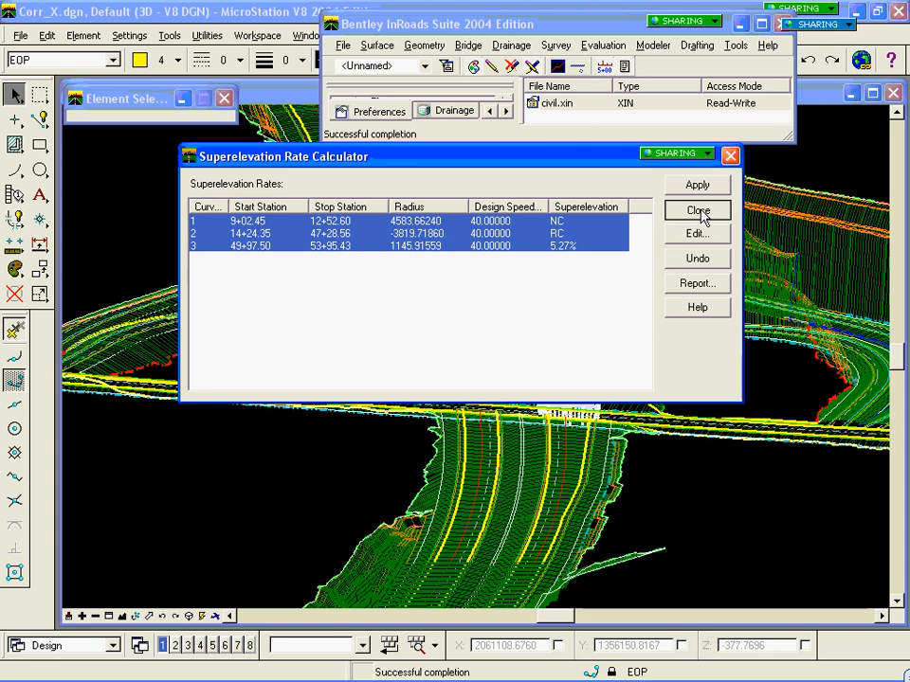
left_click(701, 214)
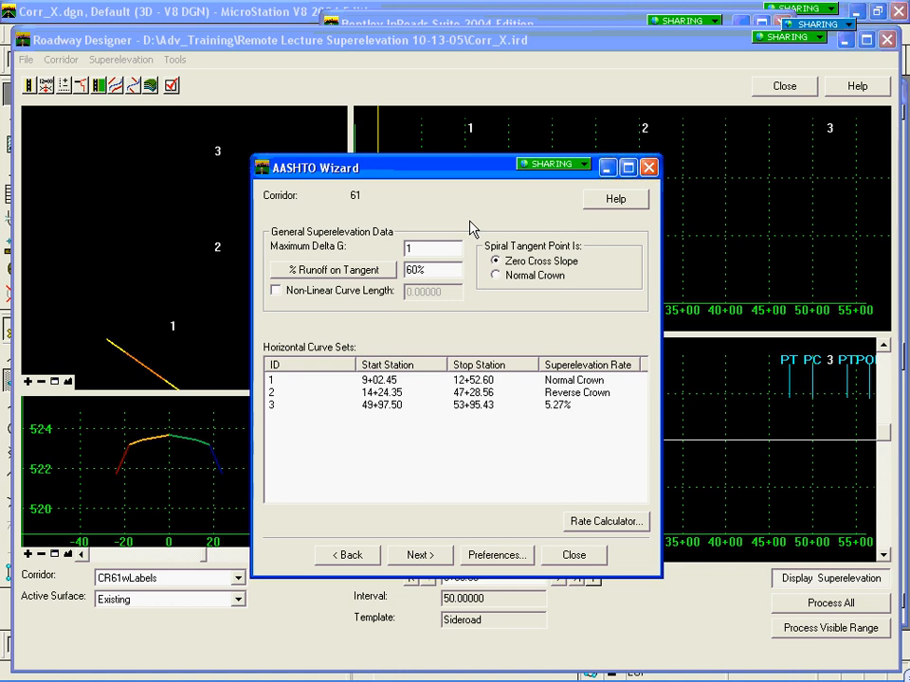
Load the 40mph preference for the AASHTO wizard's general superelevation data.
left_click(490, 555)
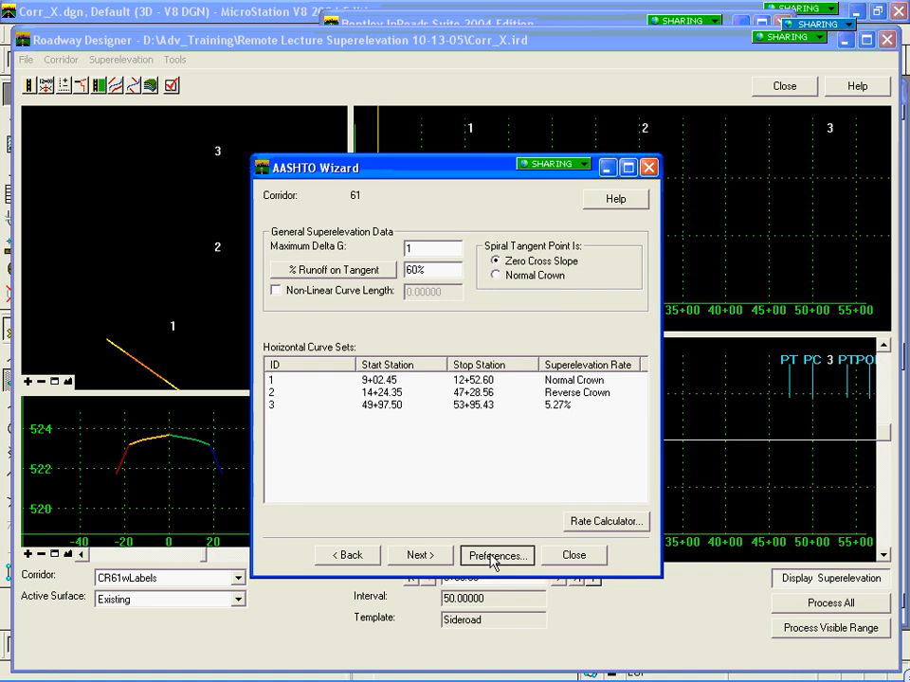
left_click(363, 226)
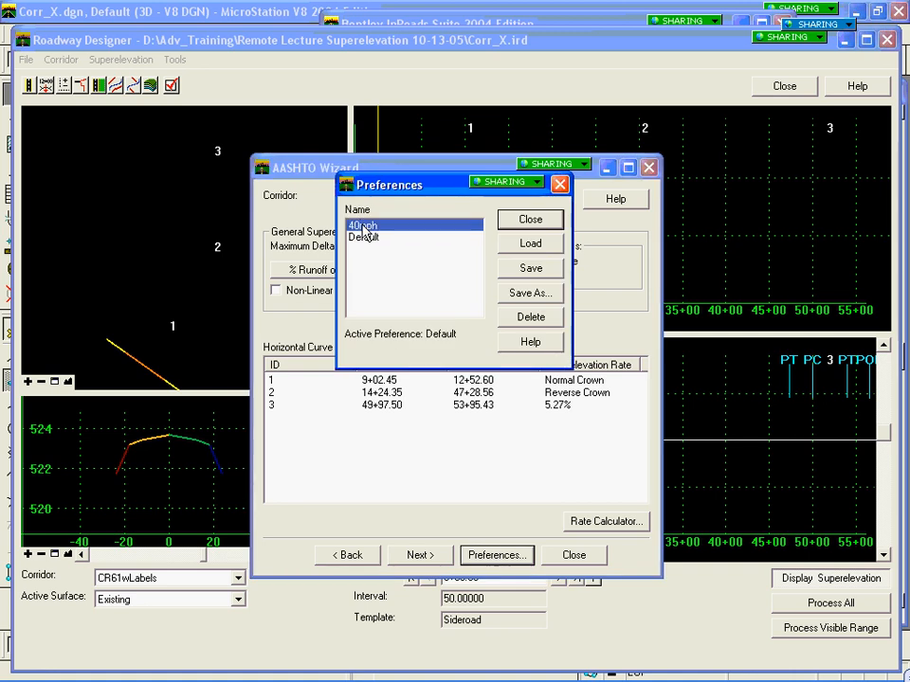
left_click(538, 249)
left_click(531, 222)
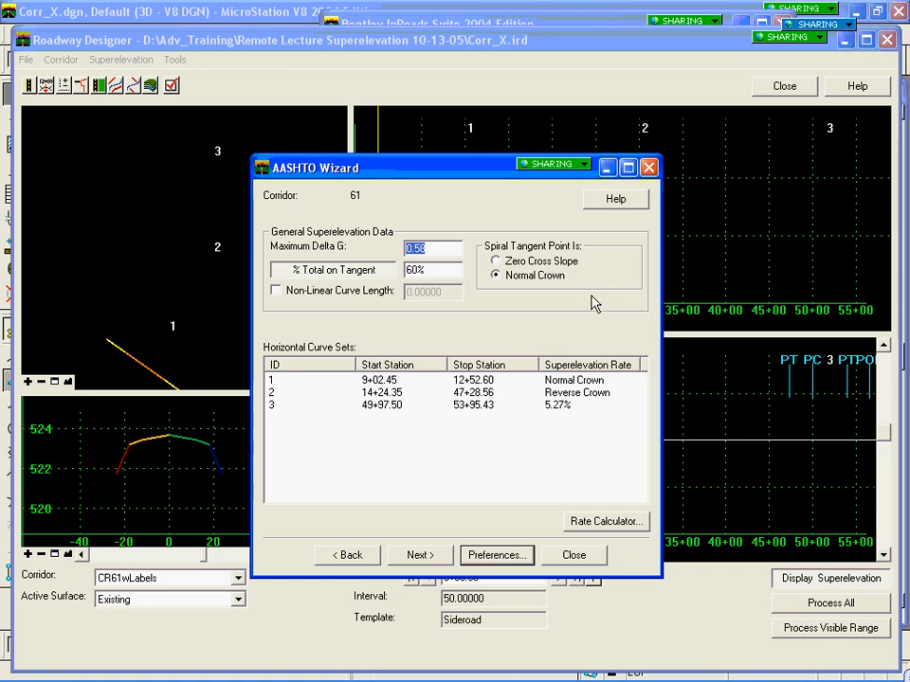
Keep the percent total on tangent option for the 60% value and continue to the superelevation section definitions.
left_click(317, 275)
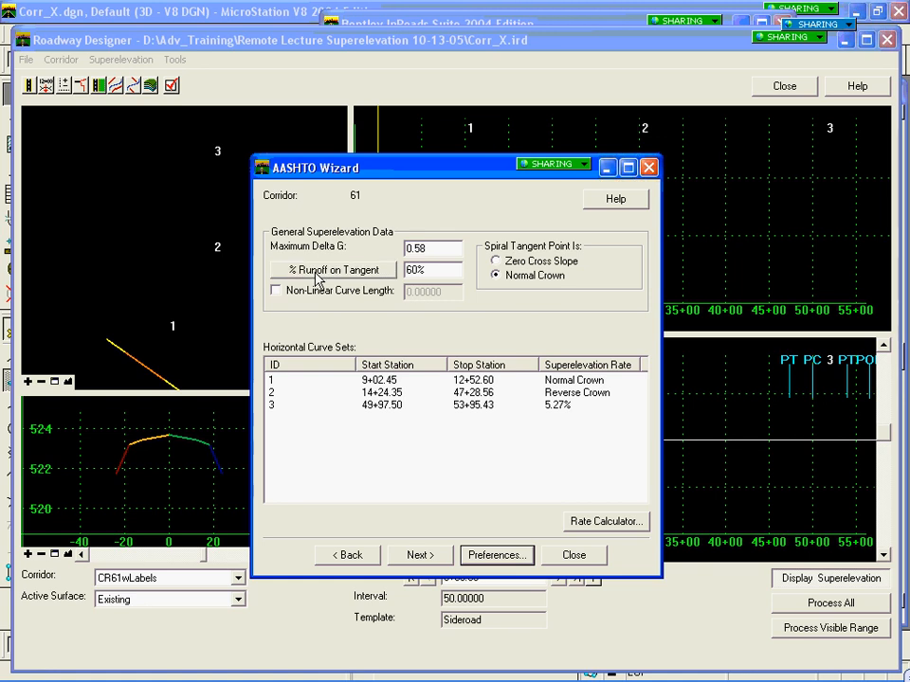
left_click(336, 273)
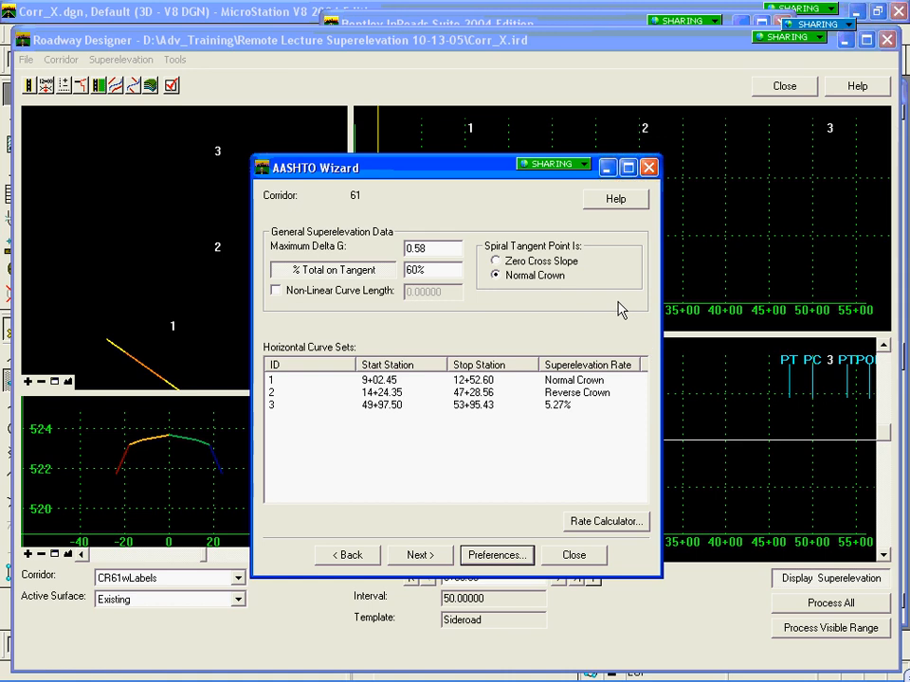
left_click(422, 555)
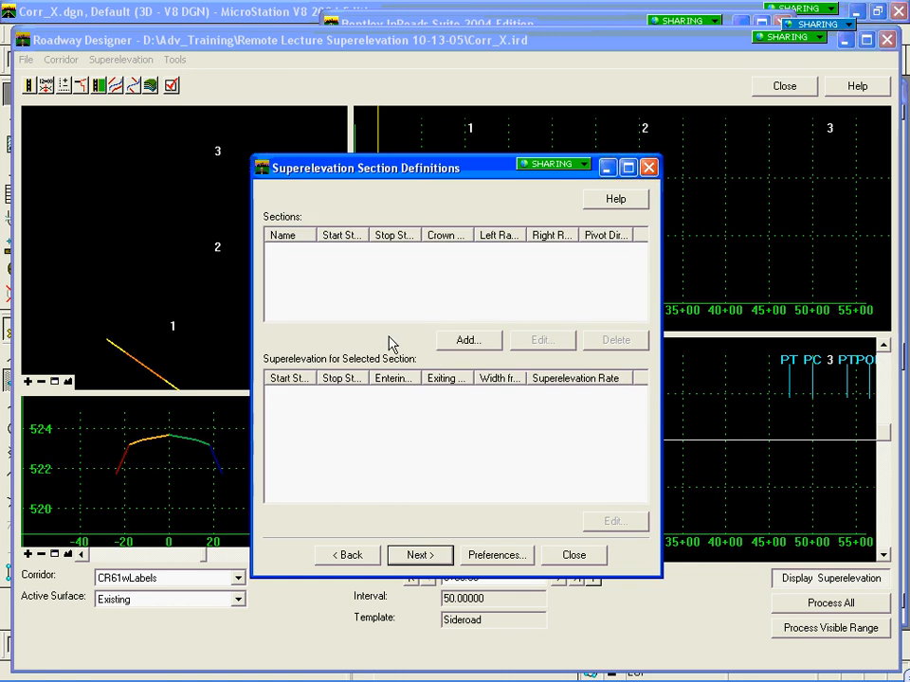
Start a new superelevation section named CR61 and pick the centerline point CL in the cross section as its crown point.
left_click(471, 343)
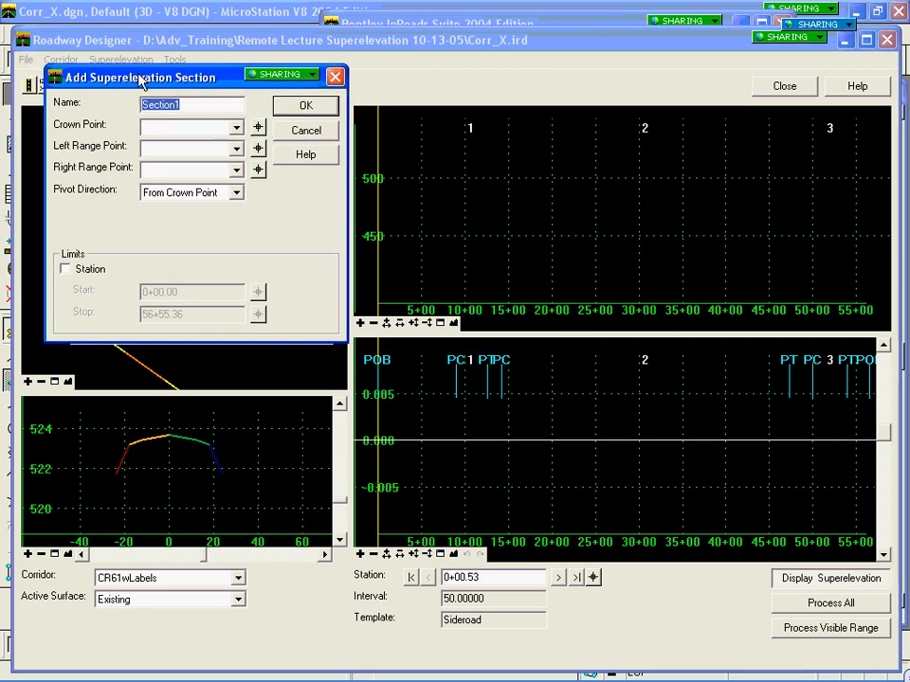
left_click_drag(95, 90, 406, 161)
type("CR61")
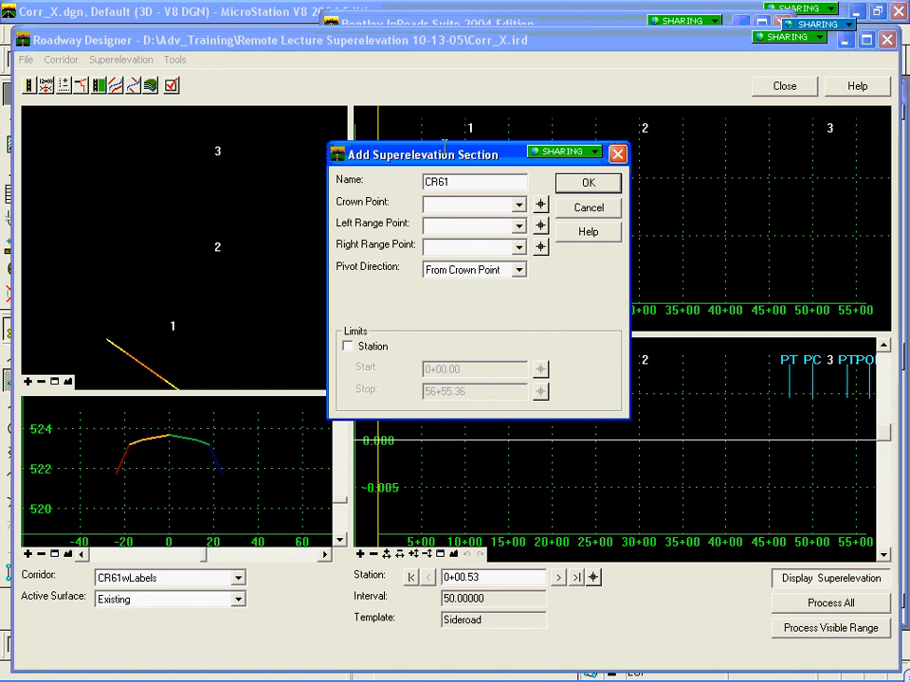
left_click_drag(500, 154, 499, 146)
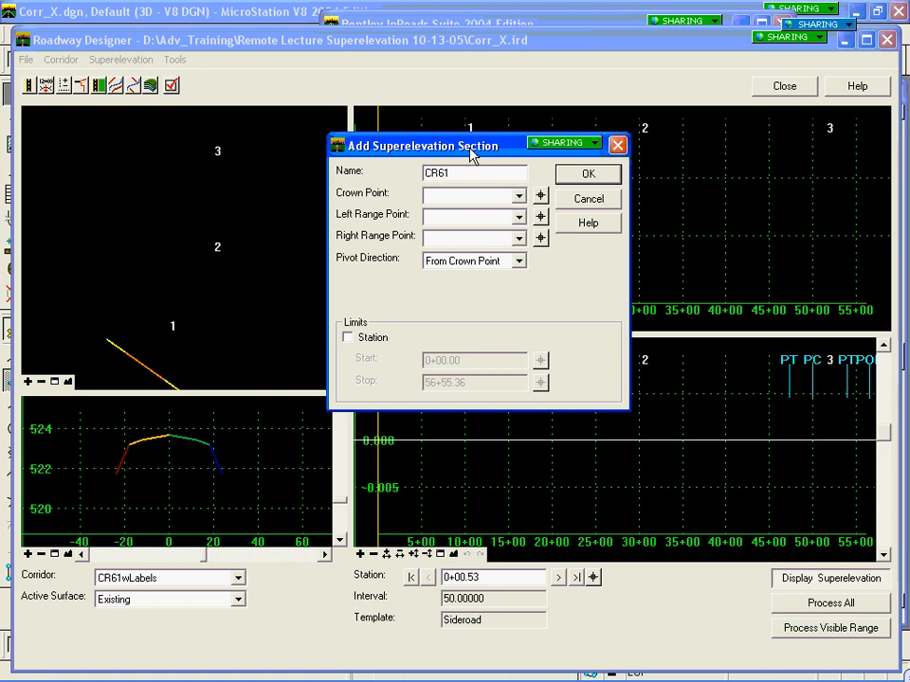
left_click(541, 196)
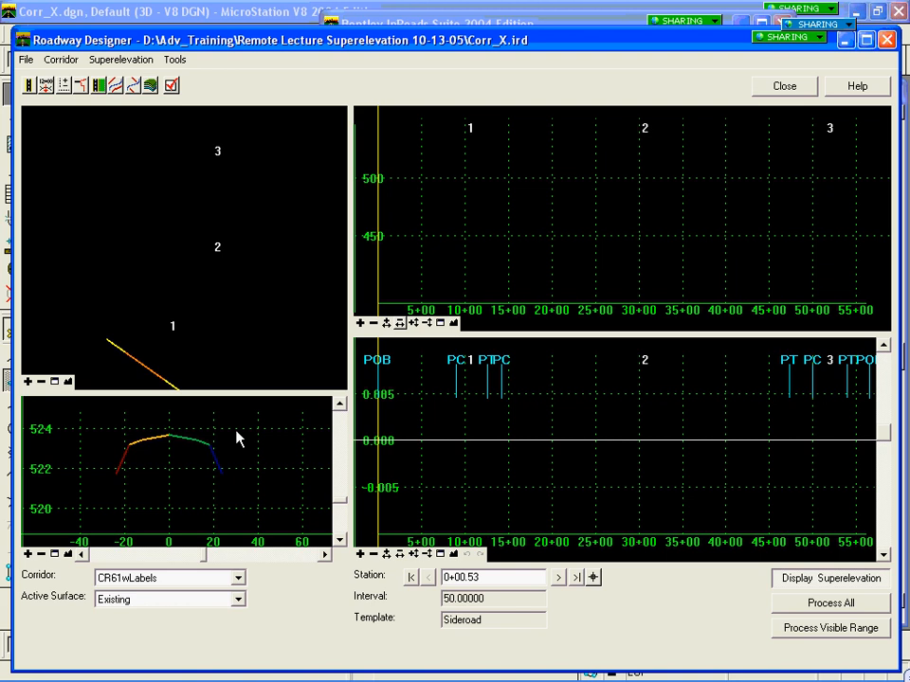
left_click(171, 441)
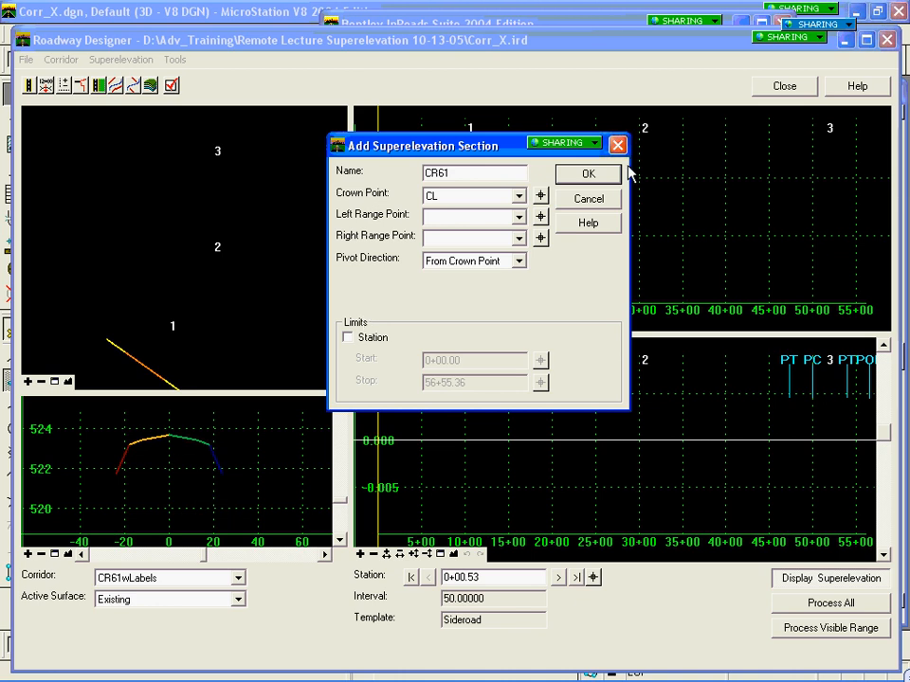
Set LEP and REP as the left and right range points, keep the pivot direction From Crown Point, and create the section.
left_click(543, 218)
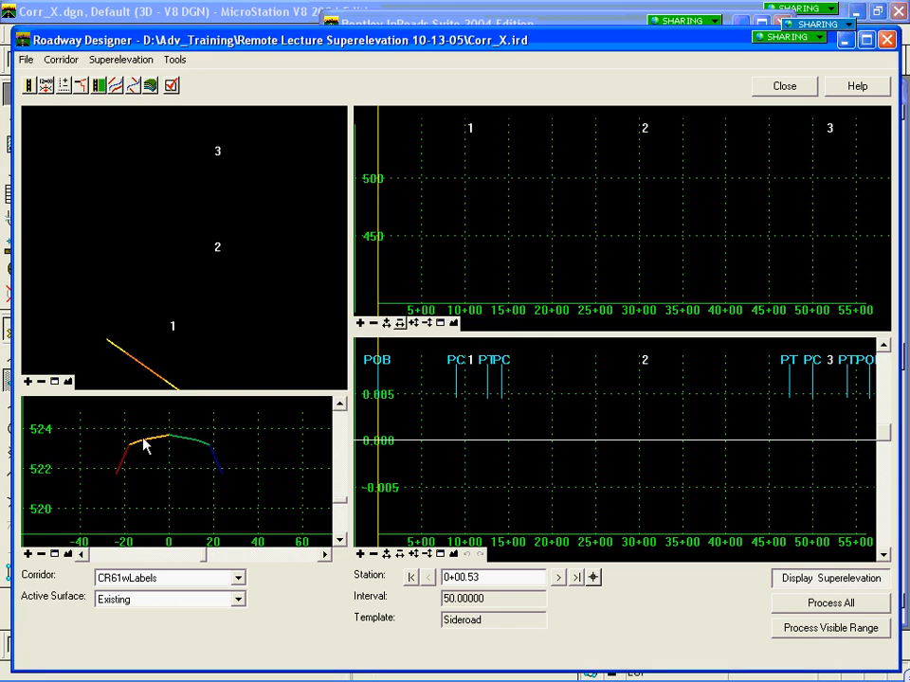
left_click(196, 442)
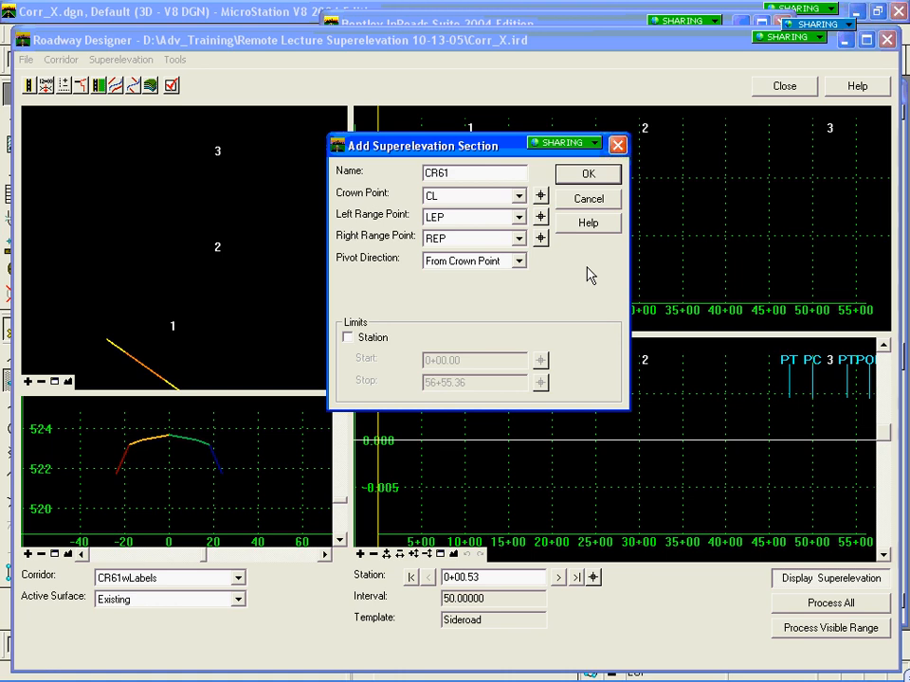
left_click(520, 261)
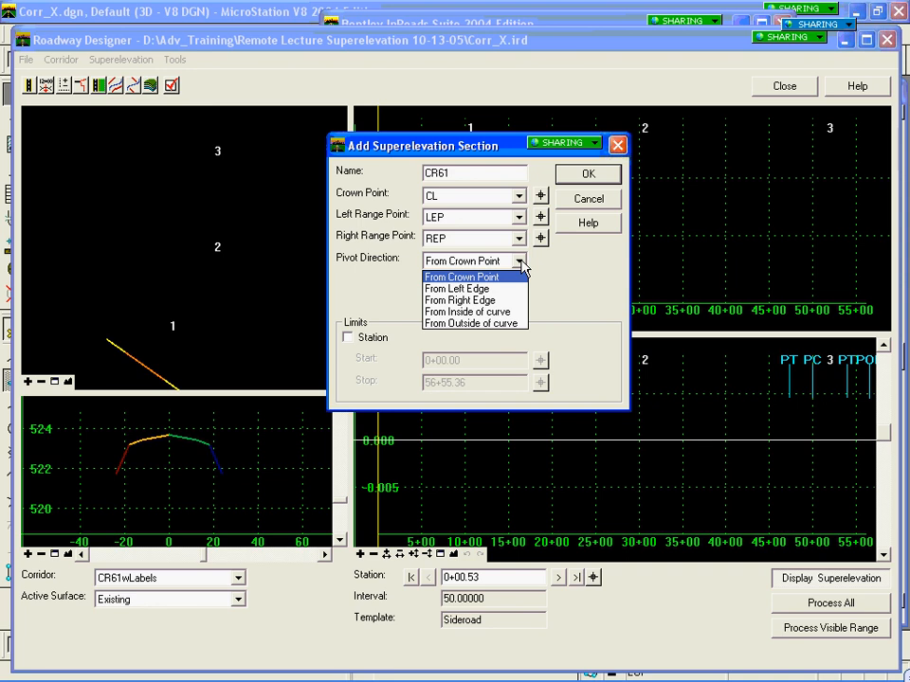
left_click(599, 294)
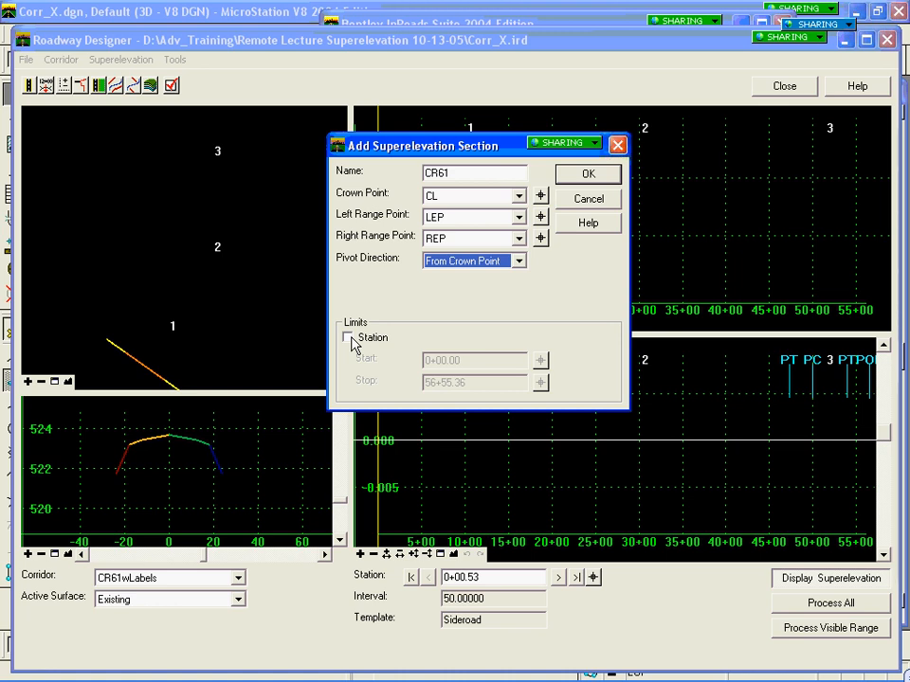
left_click(593, 176)
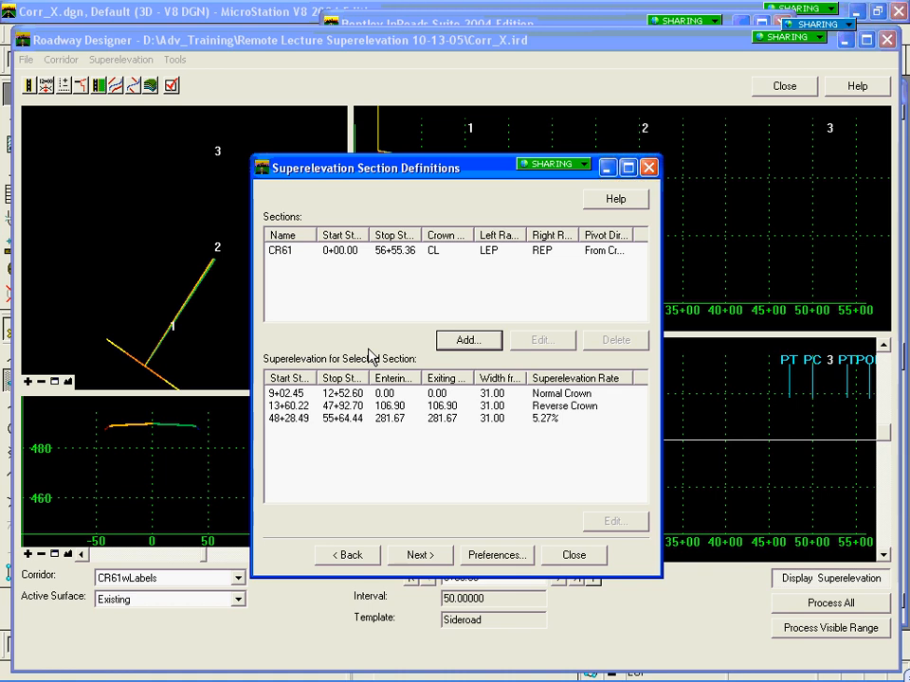
Open the superelevation curve information of the reverse crown curve in section CR61 for editing.
left_click(357, 258)
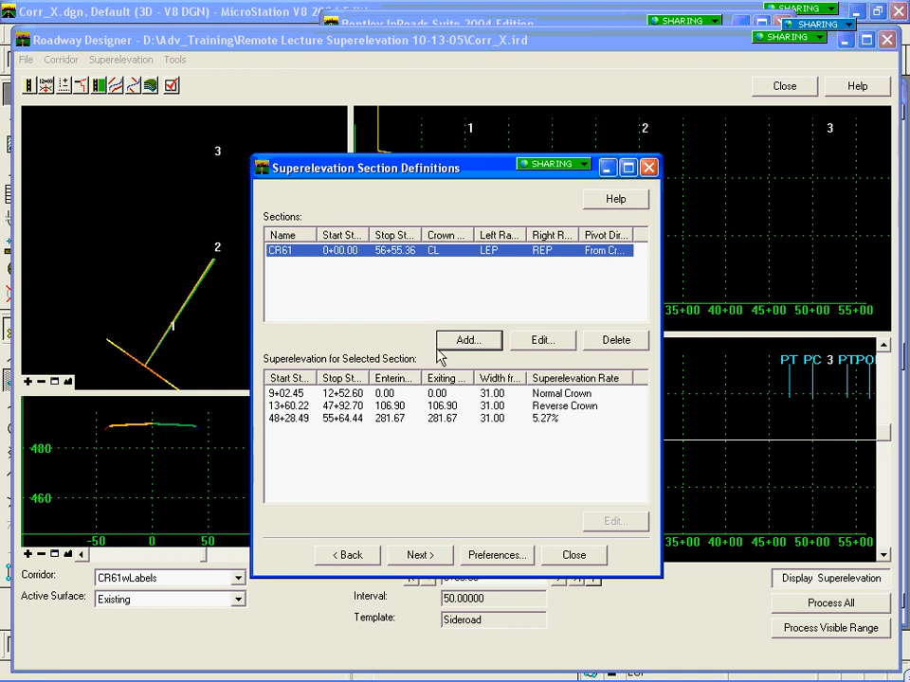
left_click(343, 393)
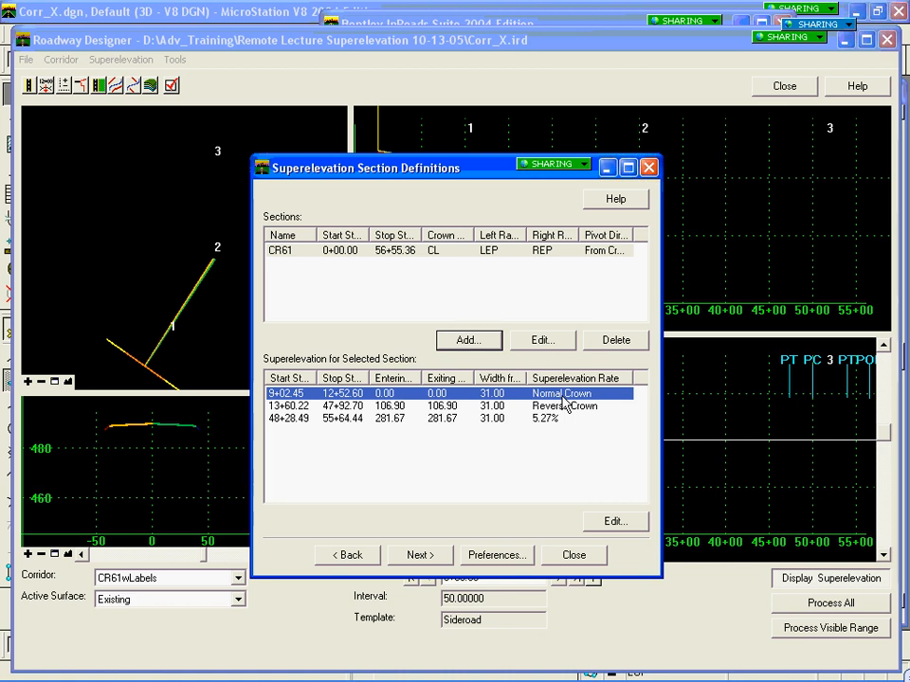
left_click(403, 406)
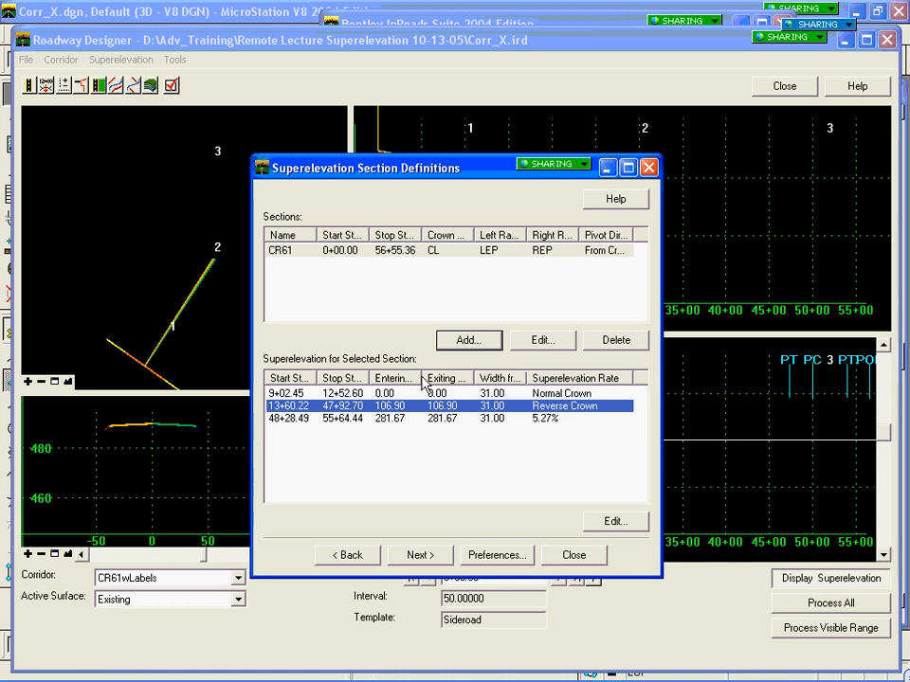
mouse_move(423, 381)
left_mouse_down()
mouse_move(499, 376)
mouse_move(426, 378)
left_mouse_up()
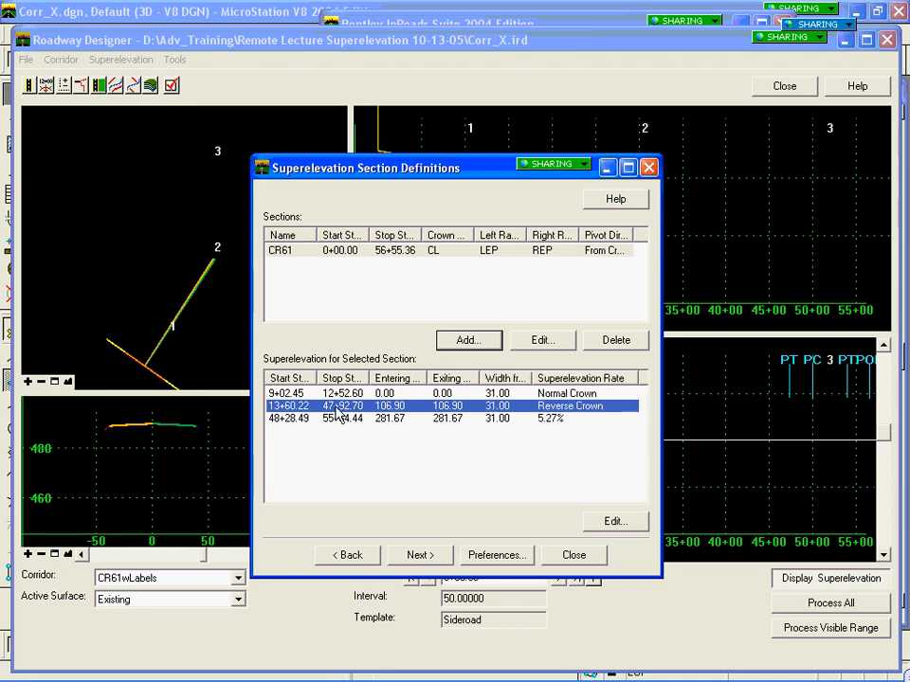
left_click(614, 524)
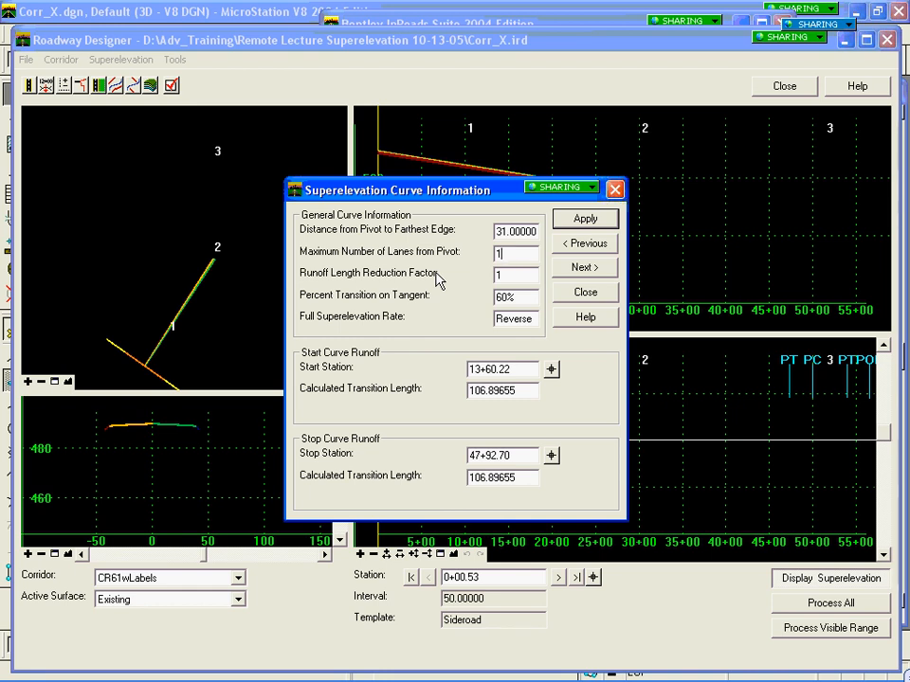
Set the curve's maximum number of lanes from pivot to 2.5 and runoff length reduction factor to 0.7, and apply the changes.
key("BackSpace")
type("2.5")
key("Tab")
type("0.7")
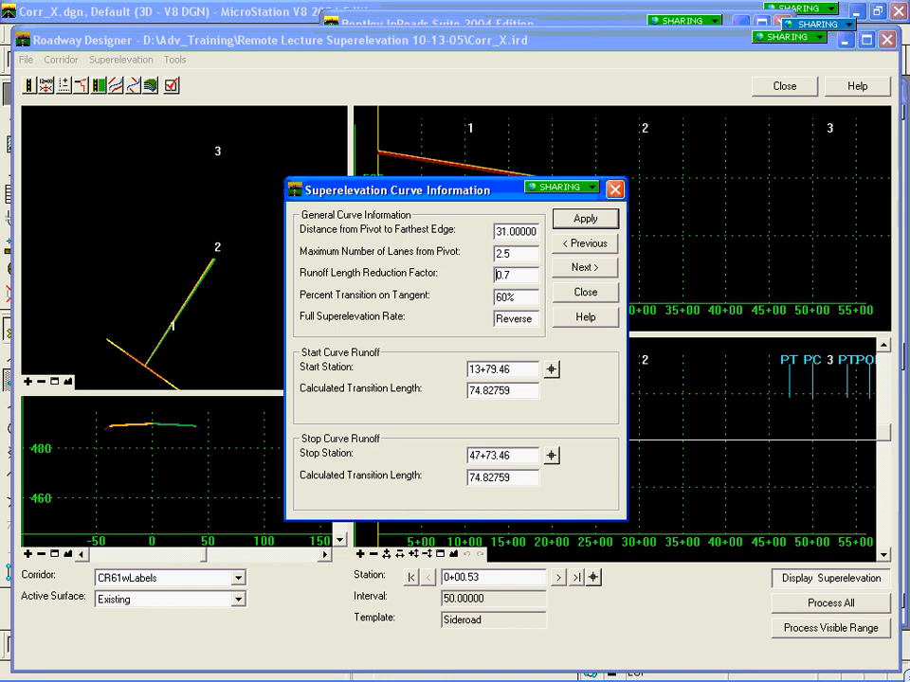
left_click(495, 273)
left_click(591, 221)
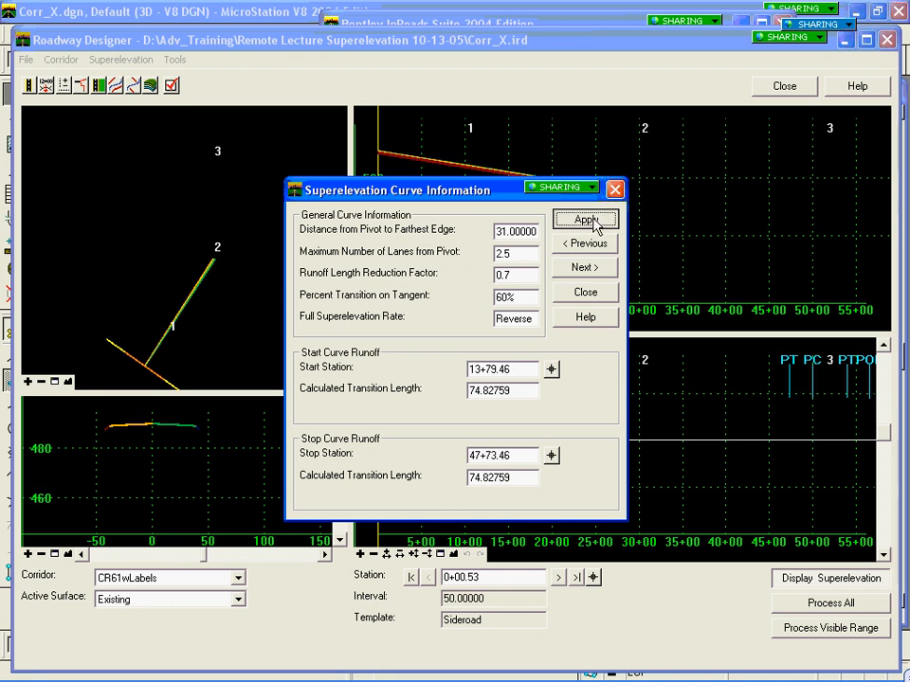
left_click(587, 293)
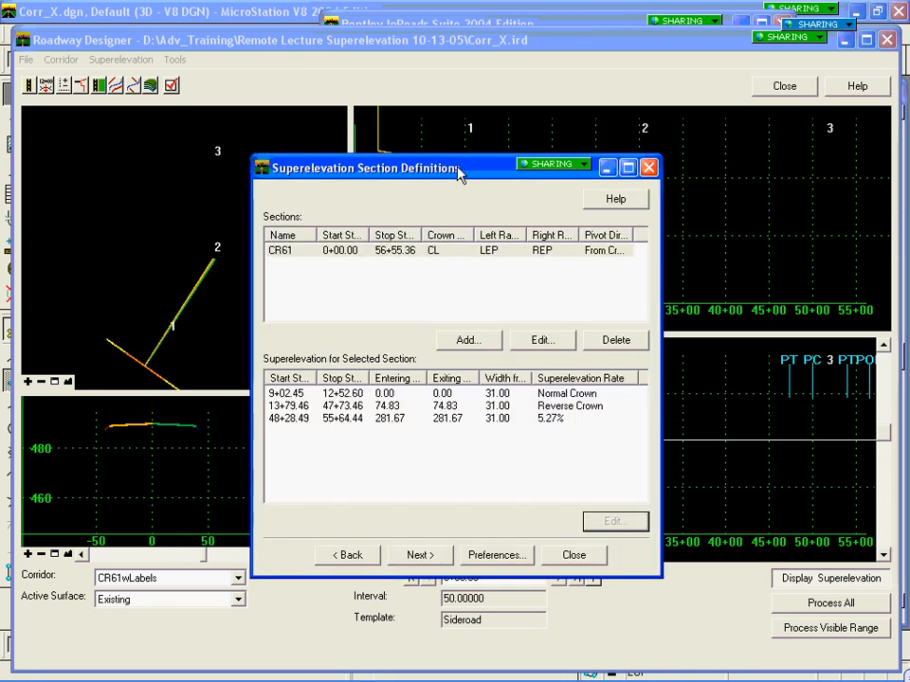
Continue to the superelevation controls, leave station rounding off, and finish the wizard to generate the superelevation.
left_click(423, 558)
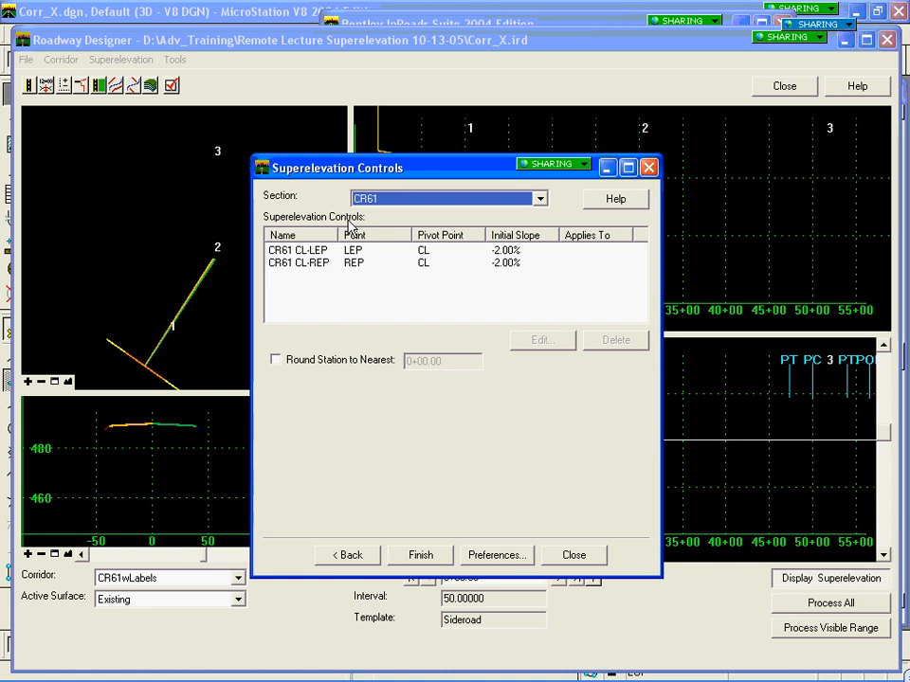
left_click(276, 360)
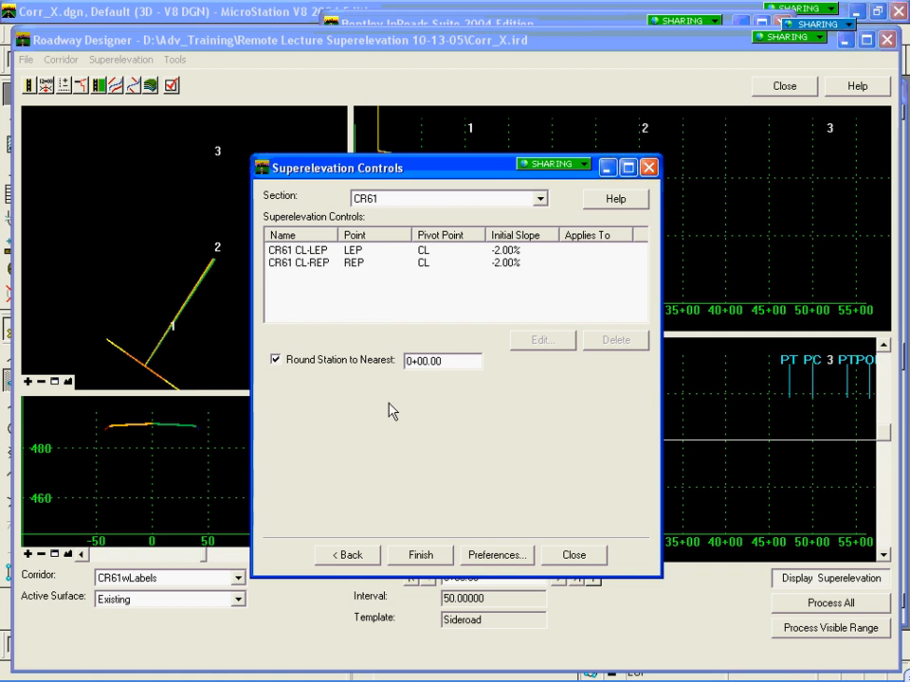
left_click(276, 361)
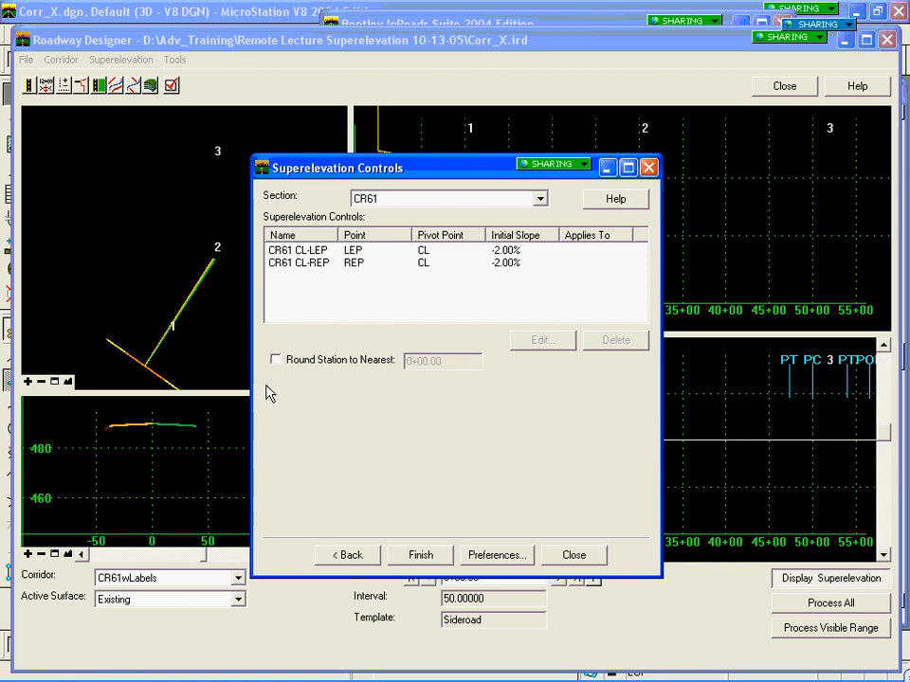
left_click(421, 556)
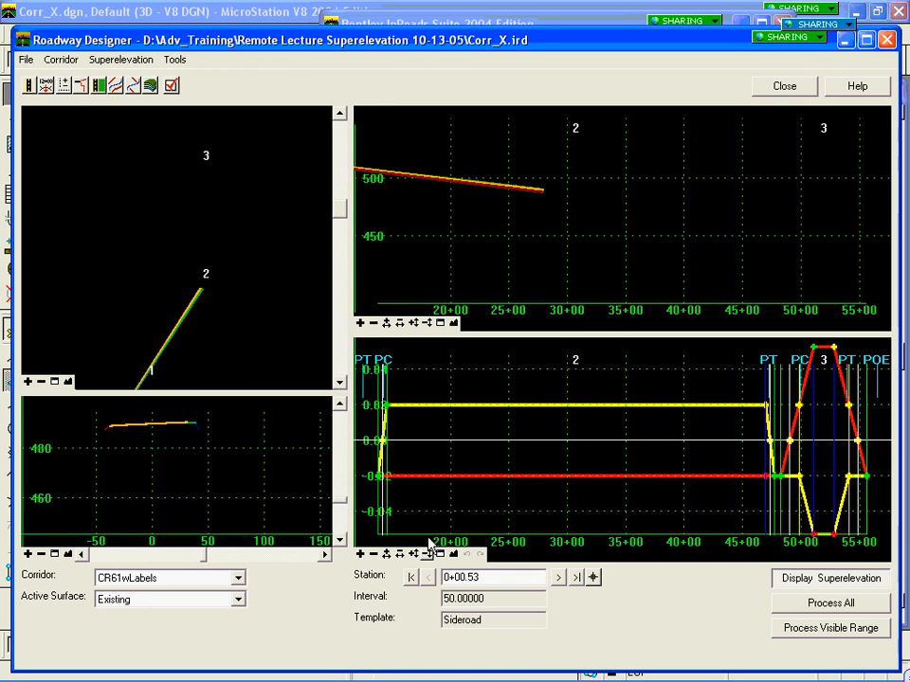
Jump to station 33+00 in the superelevation diagram and step forward through the stations to check the cross slopes along curve 2.
left_click(480, 430)
left_click(602, 430)
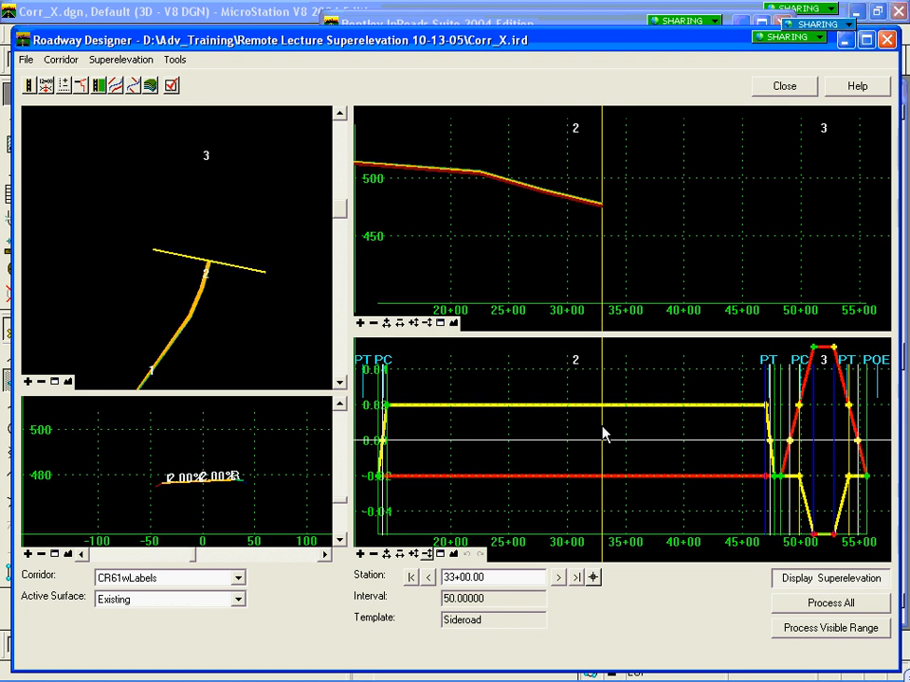
left_click(557, 577)
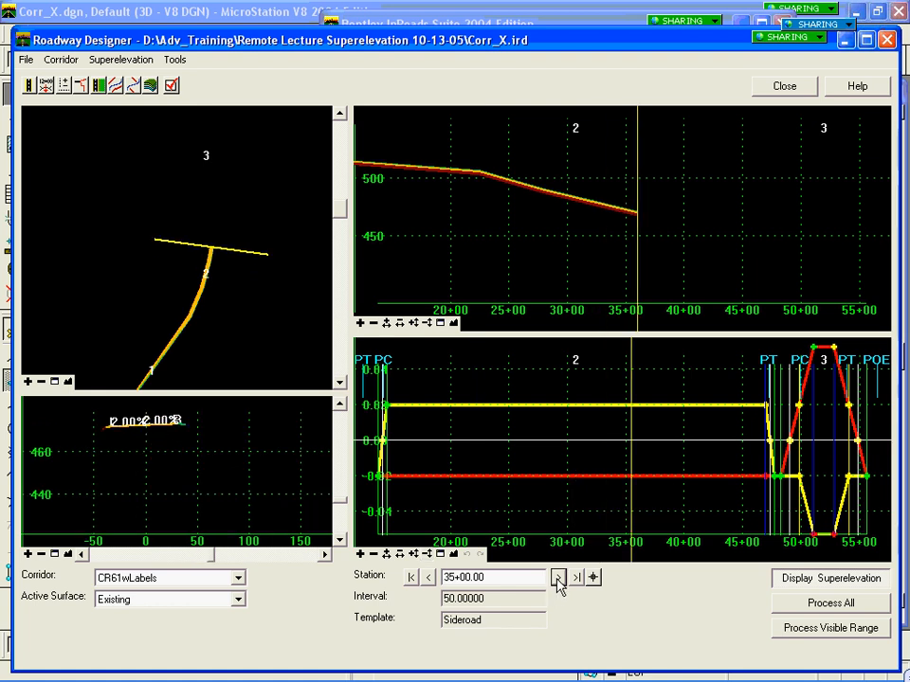
left_click(557, 577)
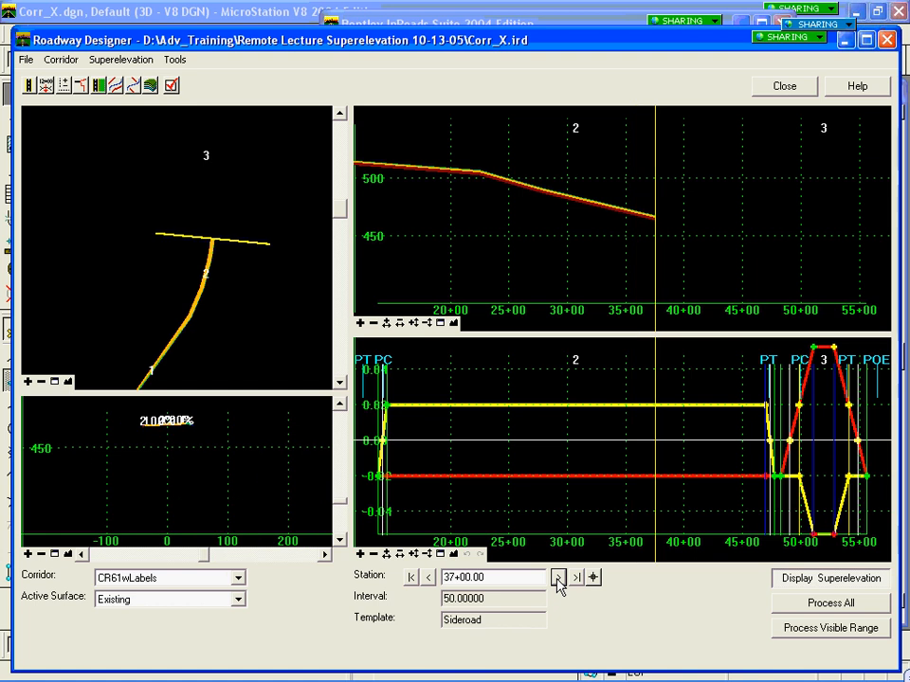
left_click(557, 576)
left_click(557, 577)
left_click(557, 577)
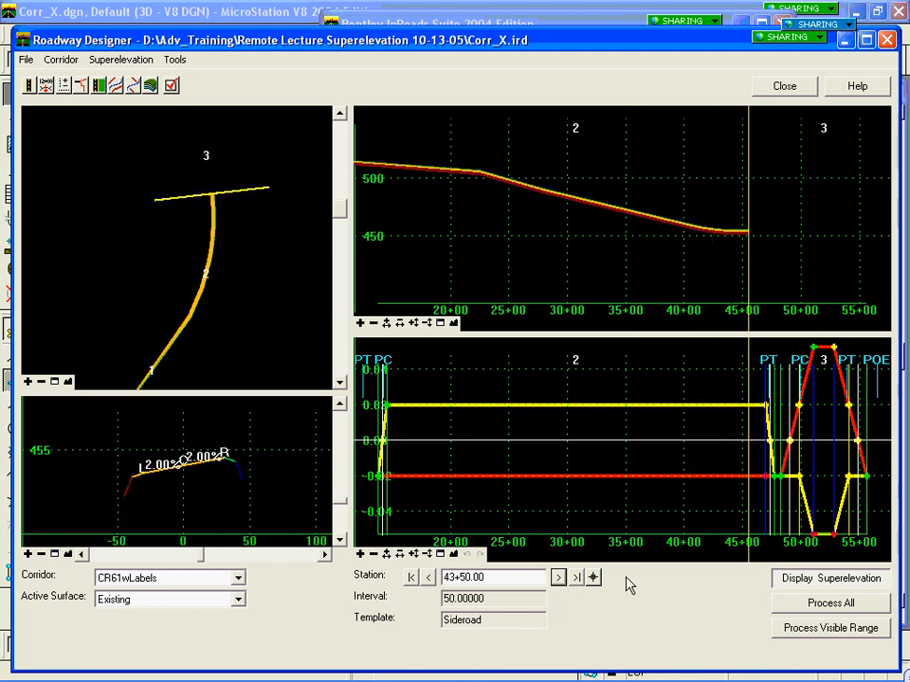
Turn off the superelevation display and step through the remaining corridor cross sections past curve 3 to the end of the corridor.
left_click(827, 580)
left_click(558, 578)
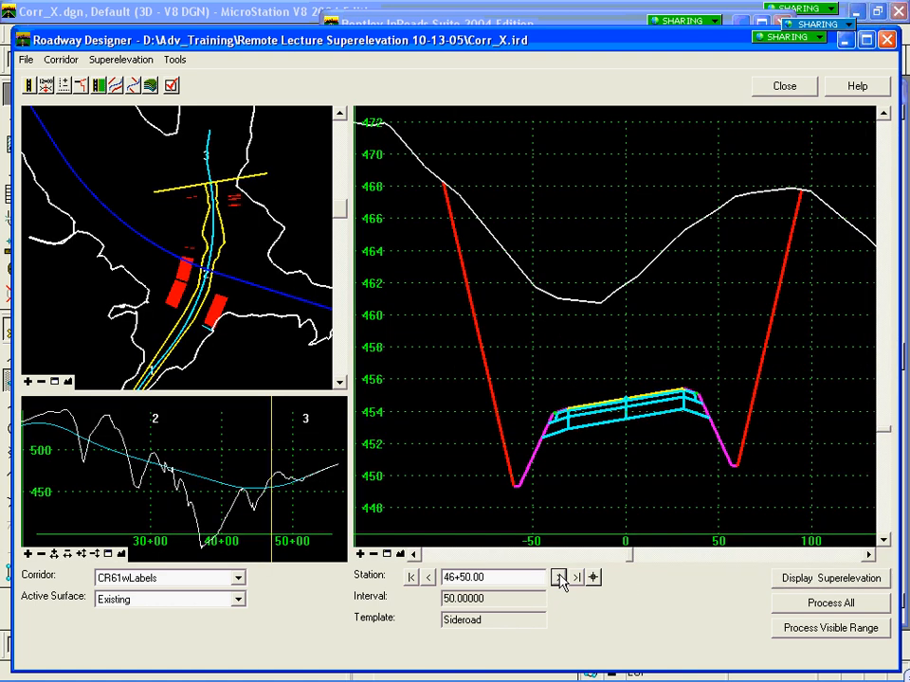
left_click(558, 578)
left_click(558, 578)
left_click(558, 578)
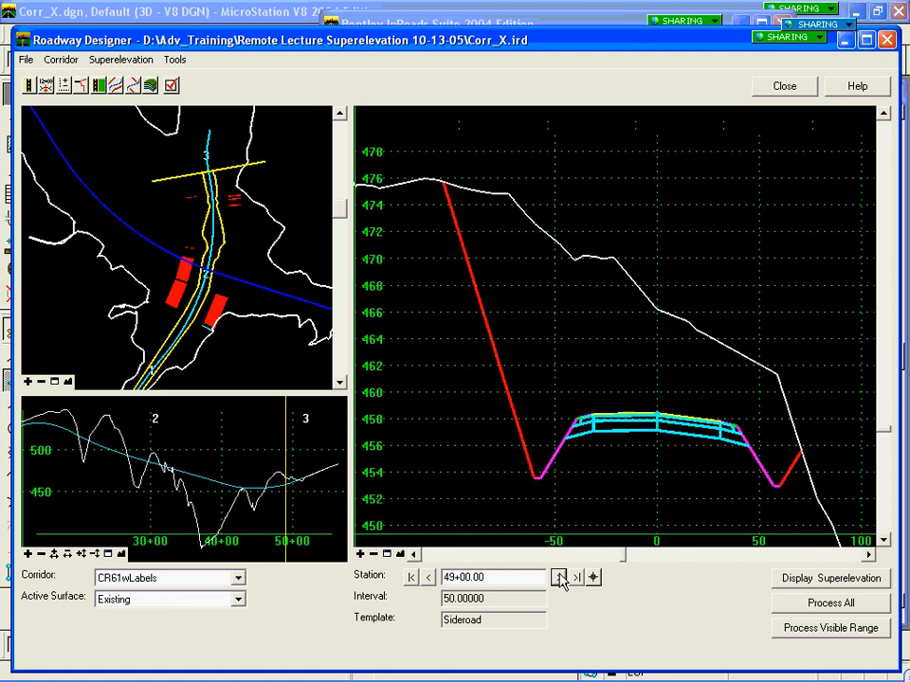
left_click(559, 578)
left_click(559, 578)
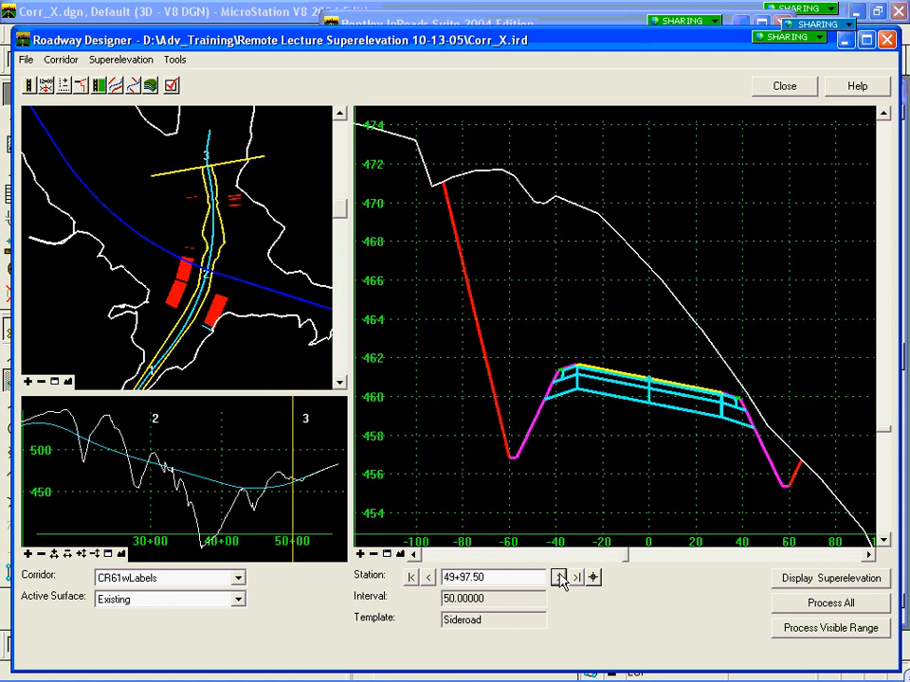
left_click(559, 578)
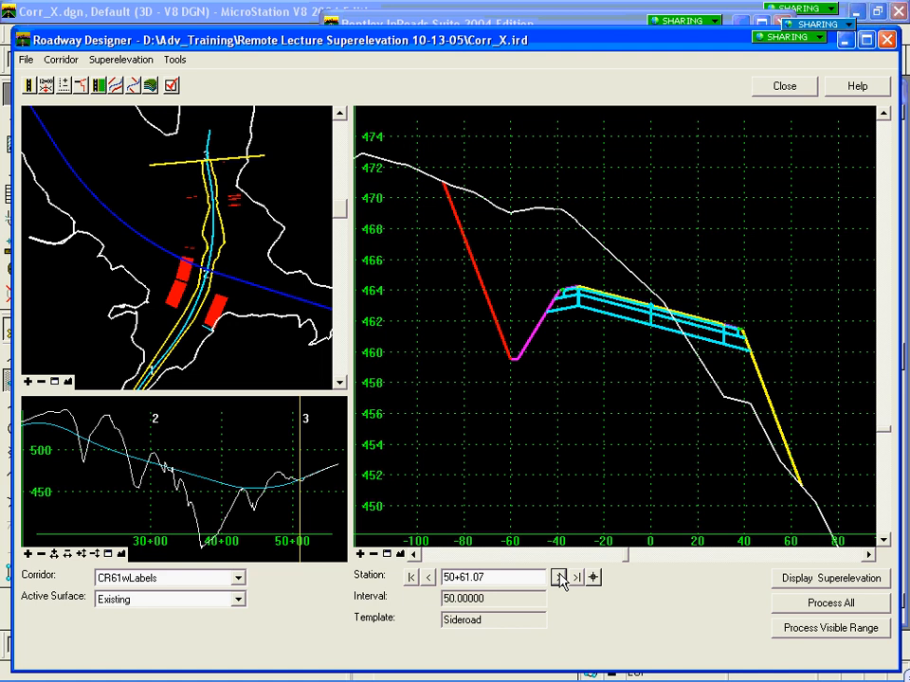
left_click(559, 578)
left_click(559, 578)
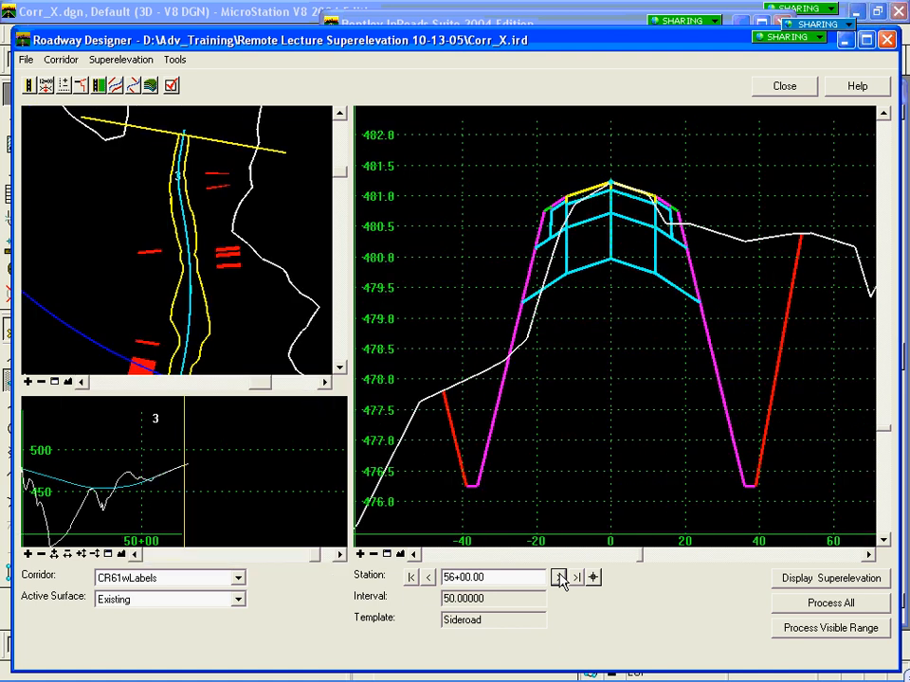
left_click(559, 578)
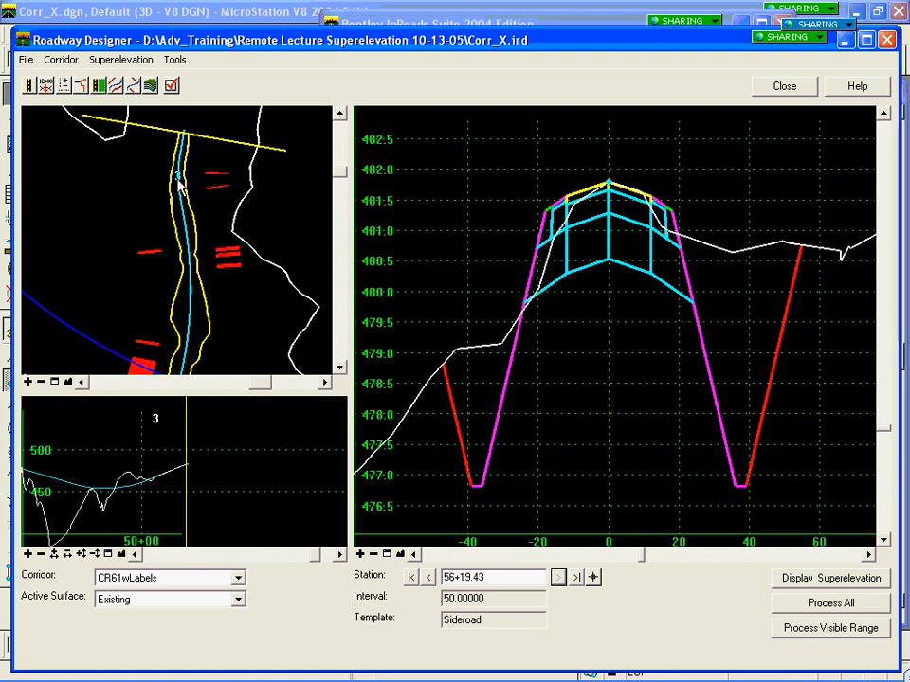
Make CR 22 the active corridor and turn on its superelevation display.
left_click(237, 577)
left_click(180, 652)
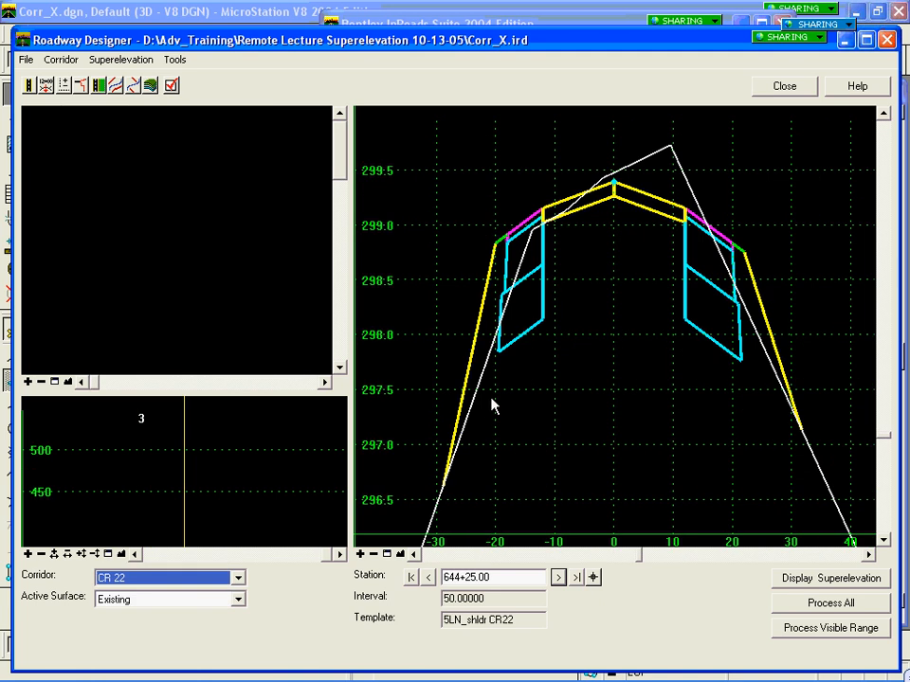
left_click(817, 580)
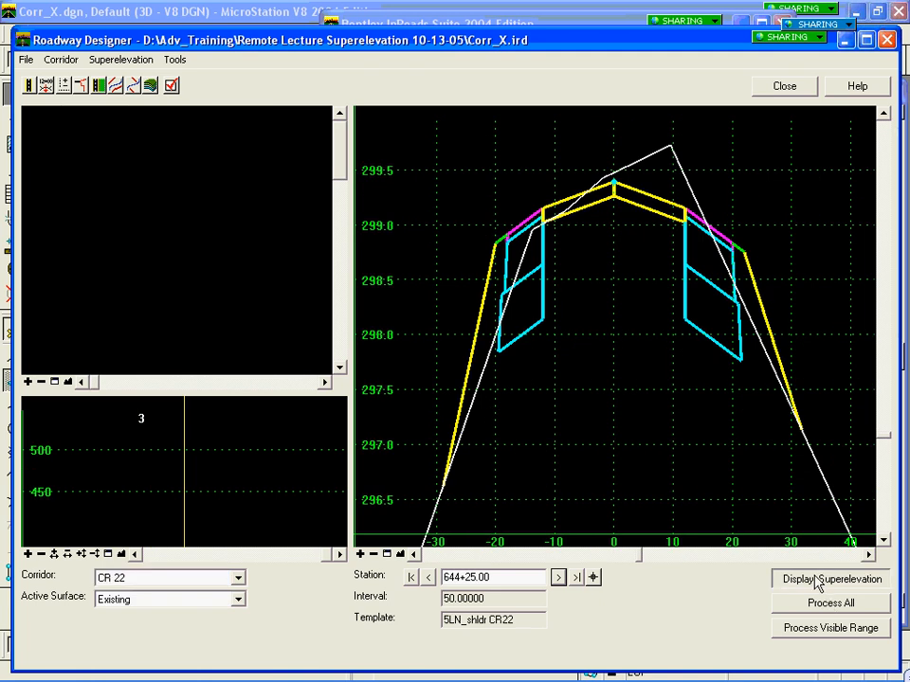
left_click(817, 580)
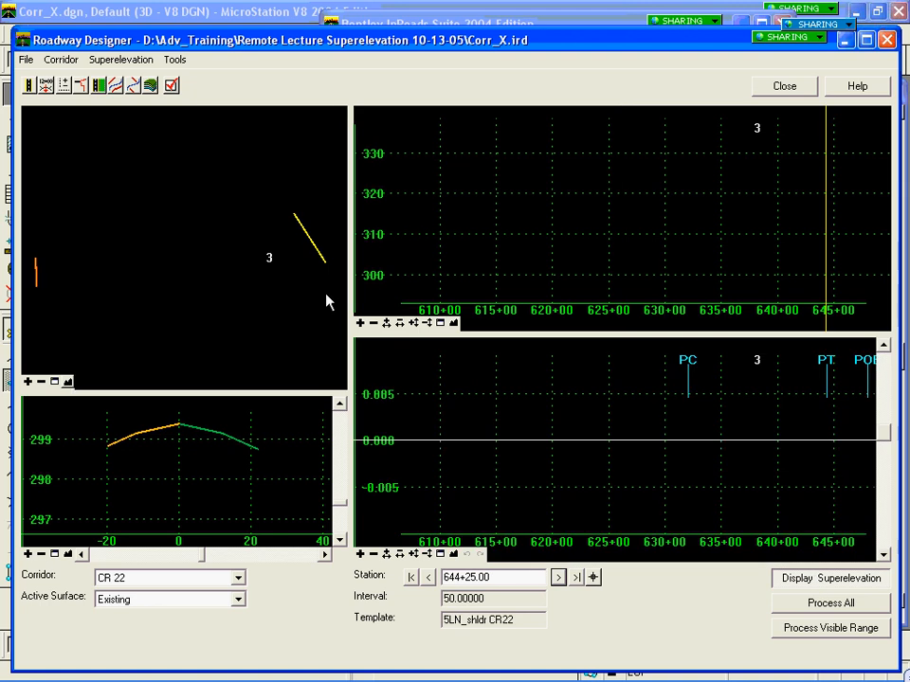
Start the table-based superelevation wizard for the corridor and load the 40mph preferences.
right_click(601, 402)
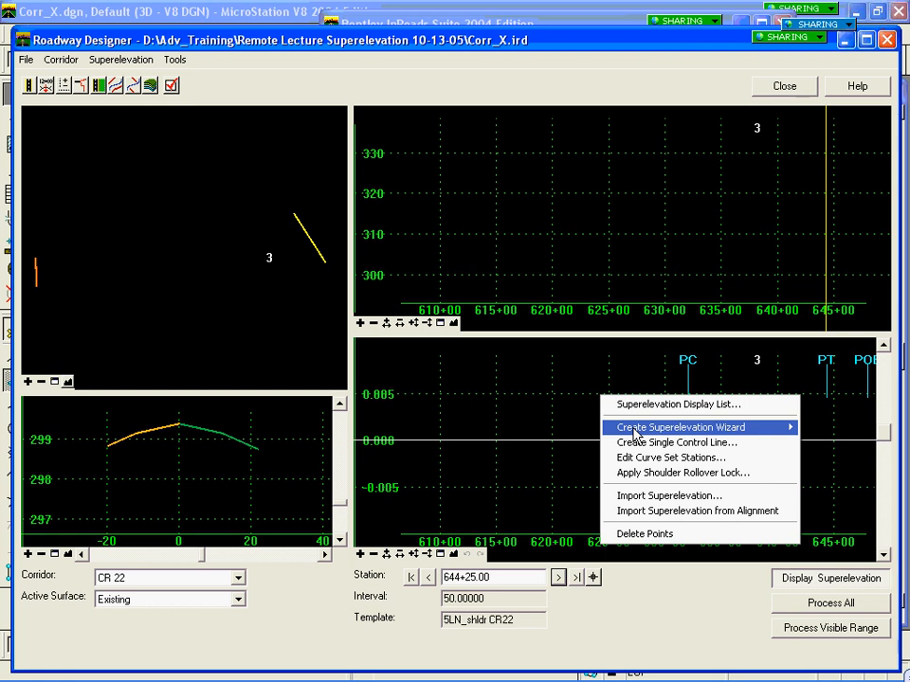
mouse_move(635, 434)
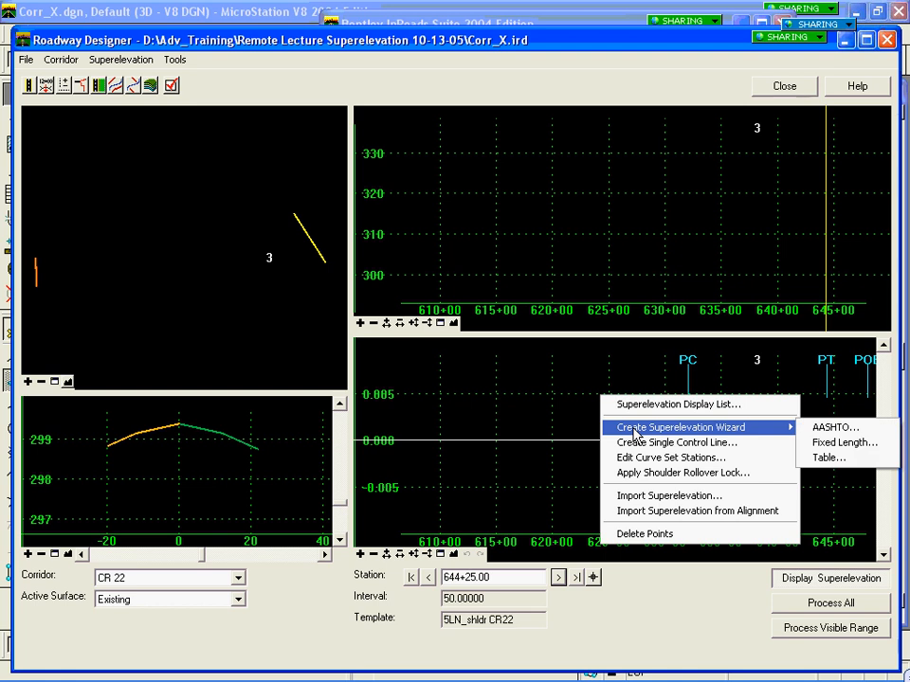
left_click(820, 458)
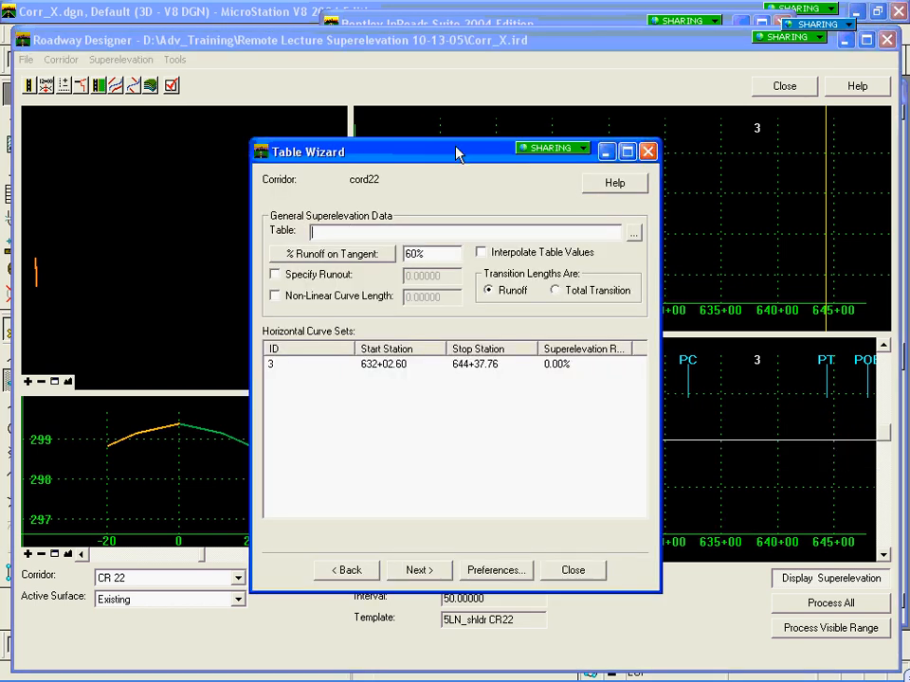
left_click_drag(456, 154, 444, 147)
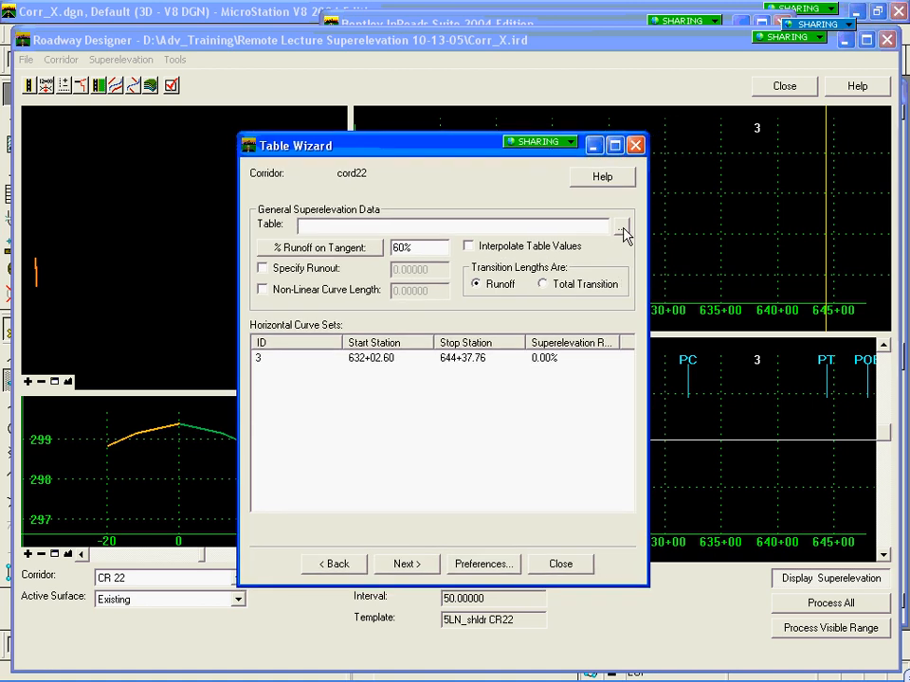
left_click(486, 564)
left_click(533, 246)
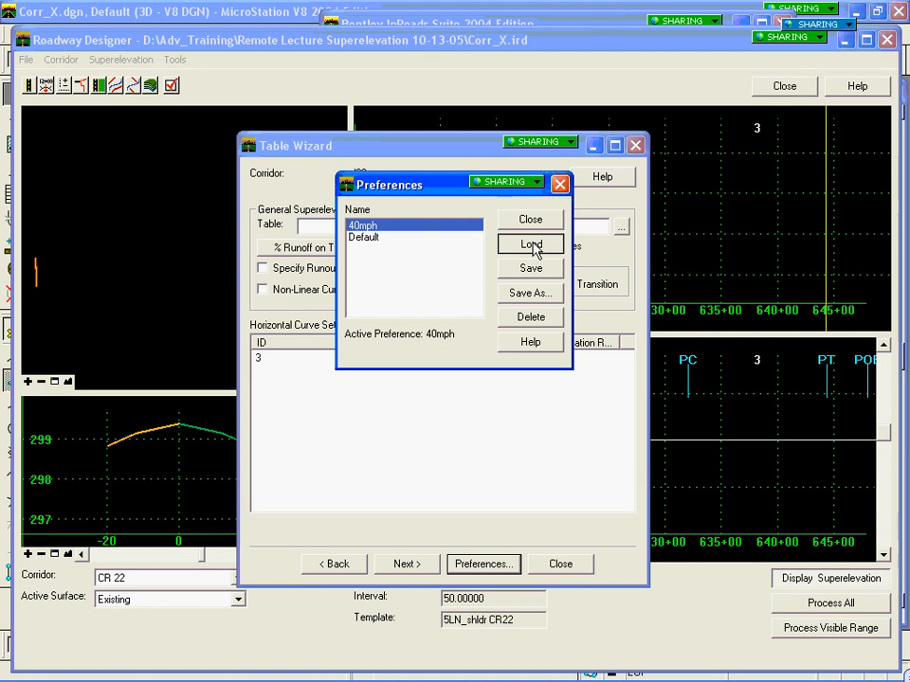
left_click(532, 220)
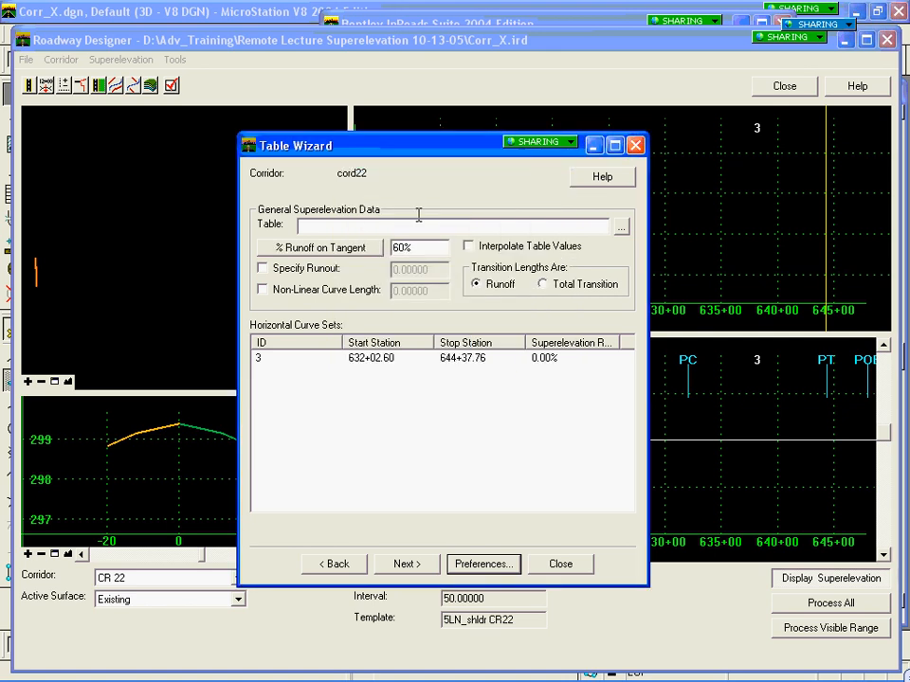
Load the superelevation table 08_55.sup with a design speed of 55.
left_click(620, 227)
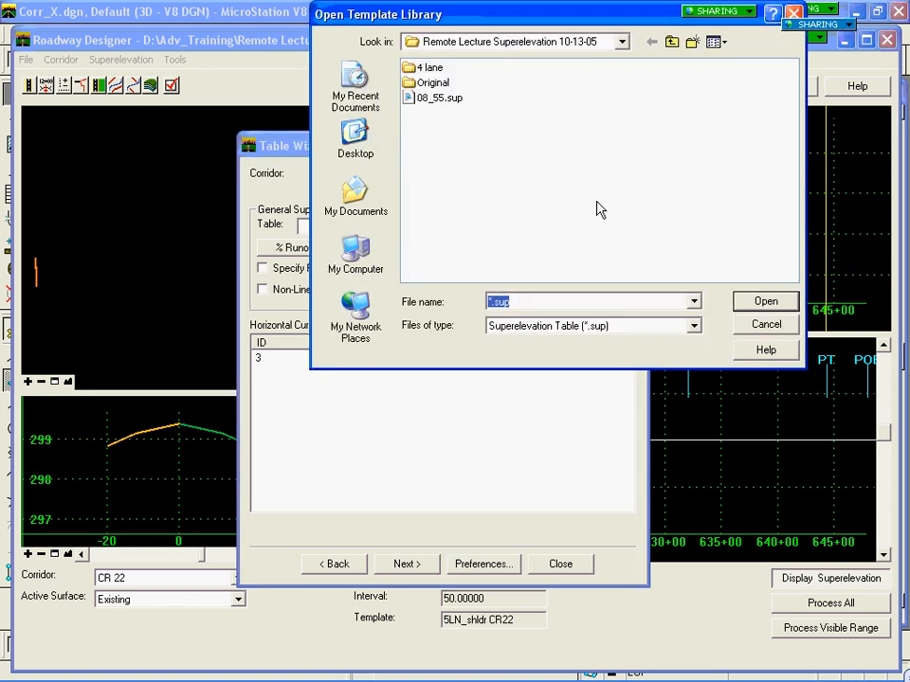
left_click(431, 97)
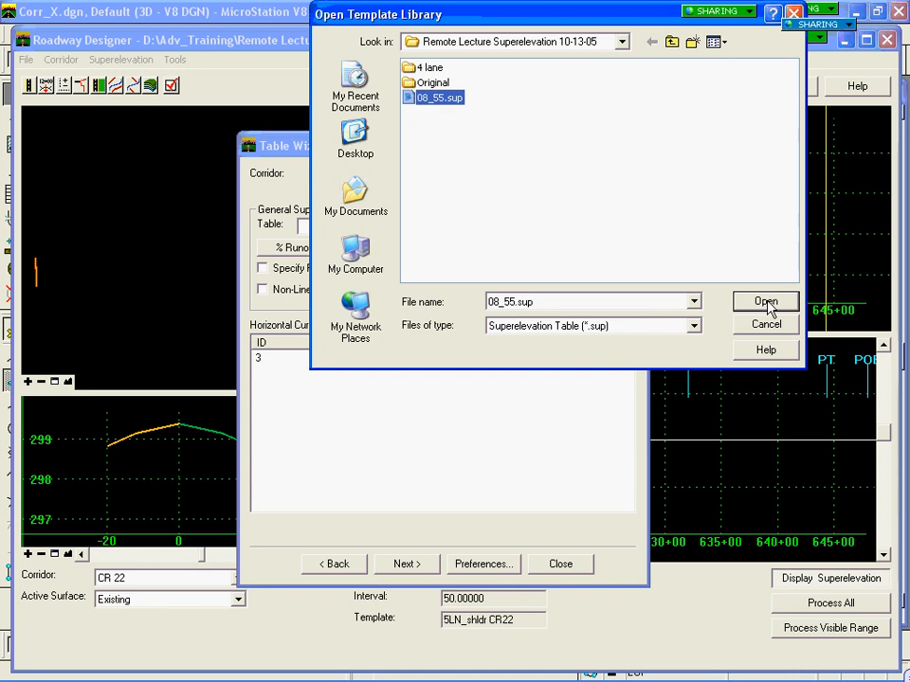
left_click(766, 300)
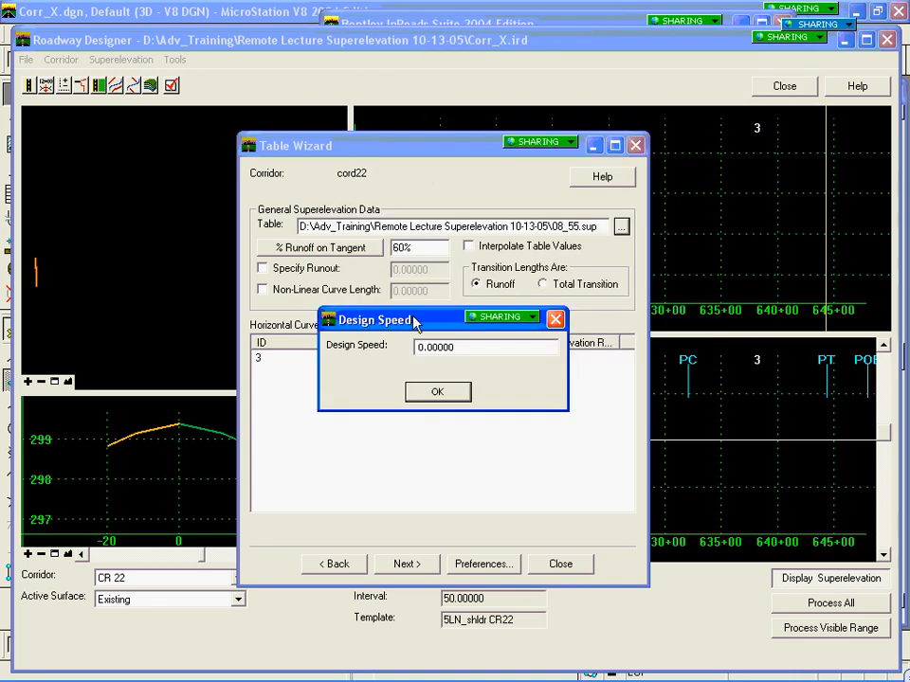
left_click_drag(416, 322, 414, 302)
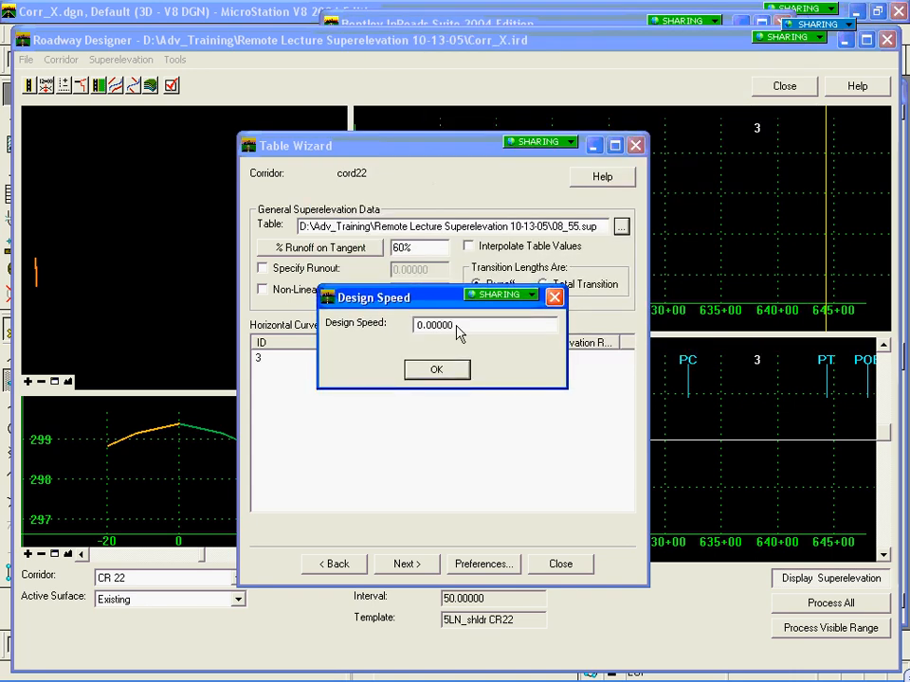
left_click_drag(458, 329, 351, 322)
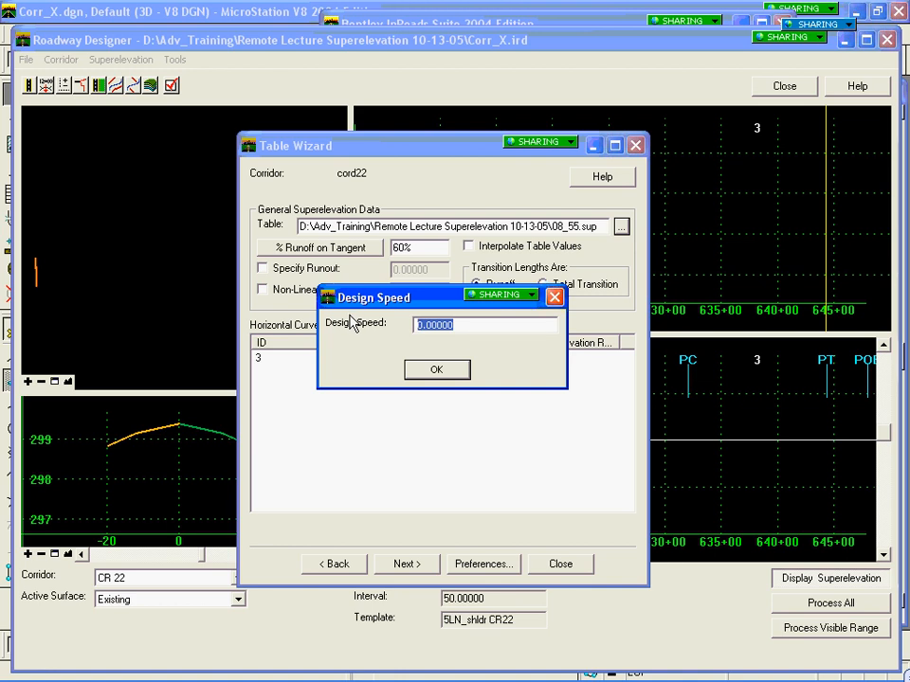
type("55")
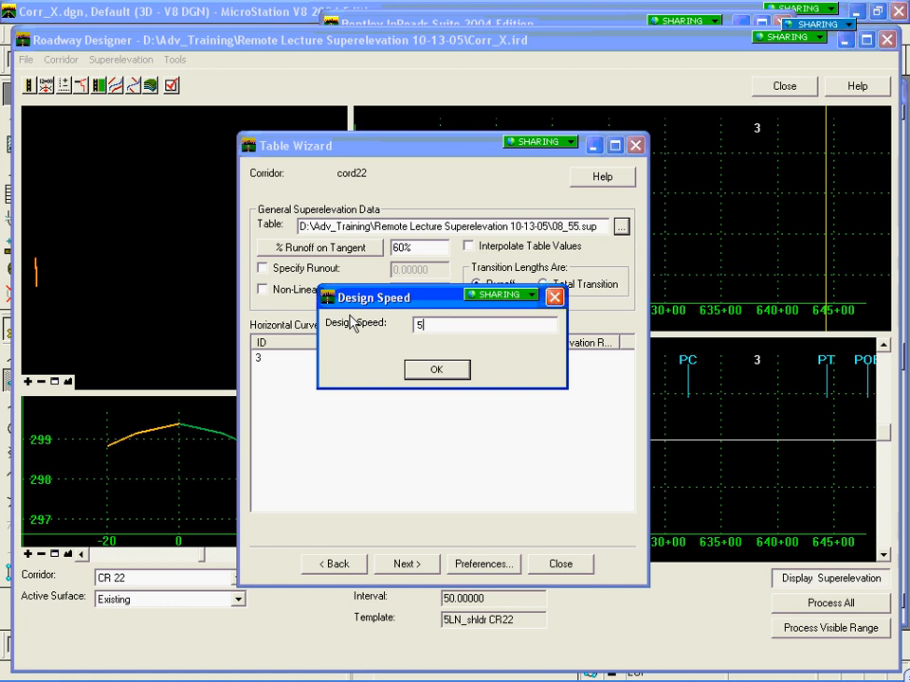
left_click(436, 375)
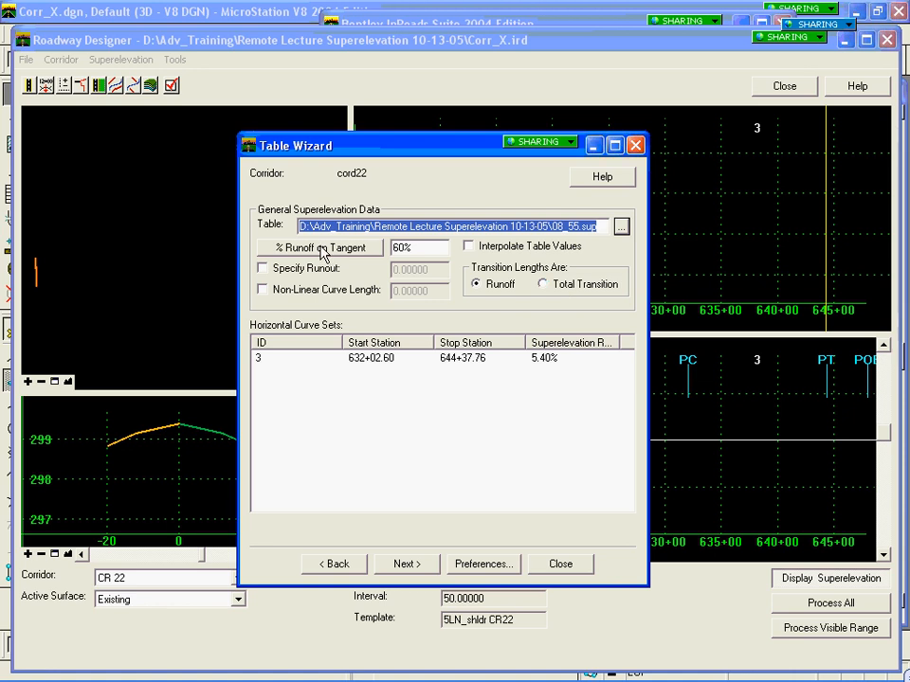
Use percent total on tangent, total transition lengths and interpolated table values, and continue to the section definitions.
left_click(374, 246)
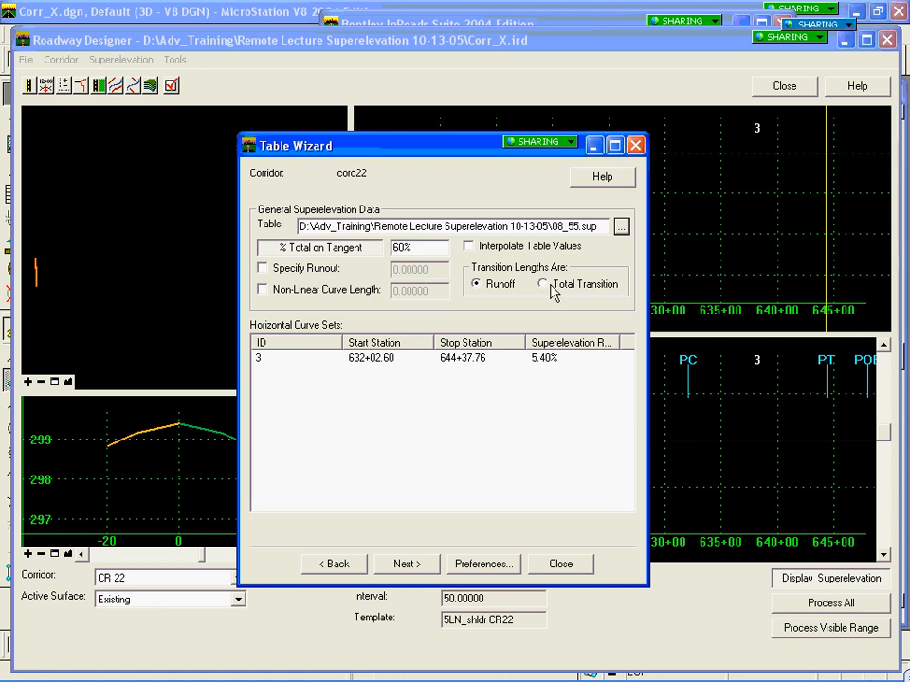
left_click(544, 285)
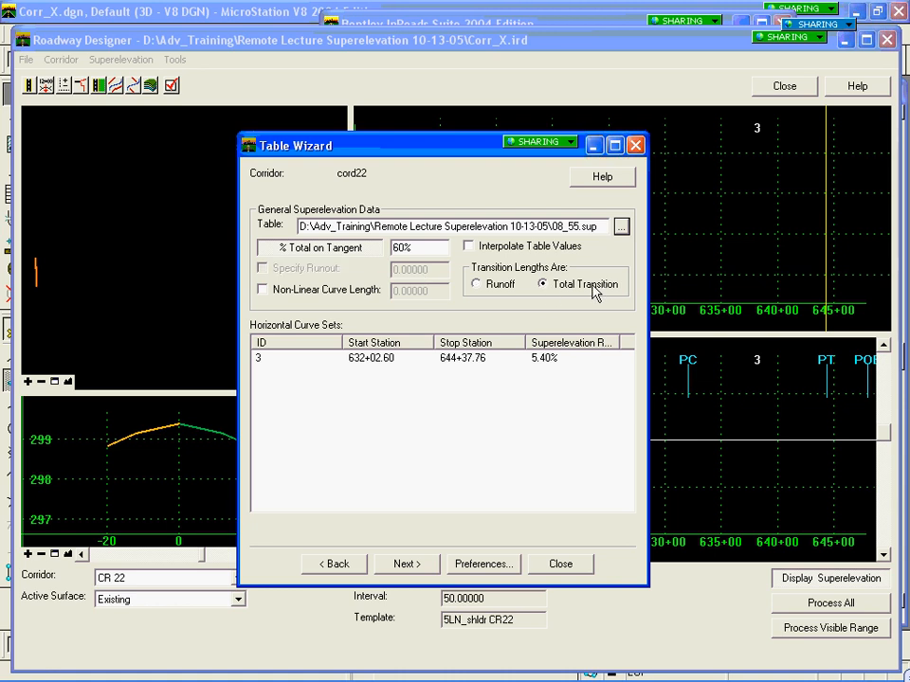
left_click(470, 247)
left_click(418, 569)
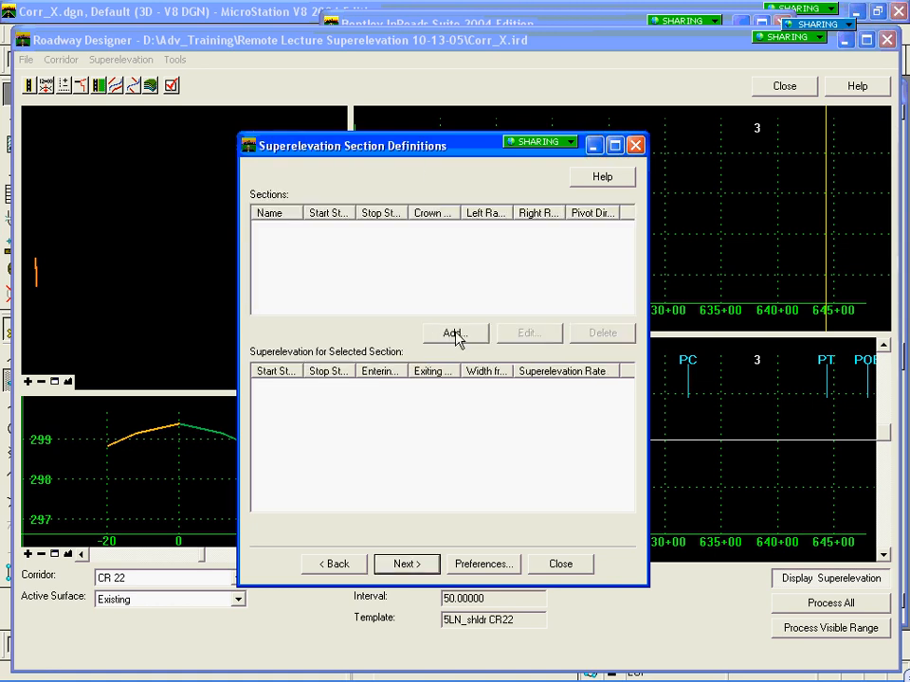
Add a superelevation section named CR22 with crown point CL, left range point LEP and right range point REP.
left_click(454, 333)
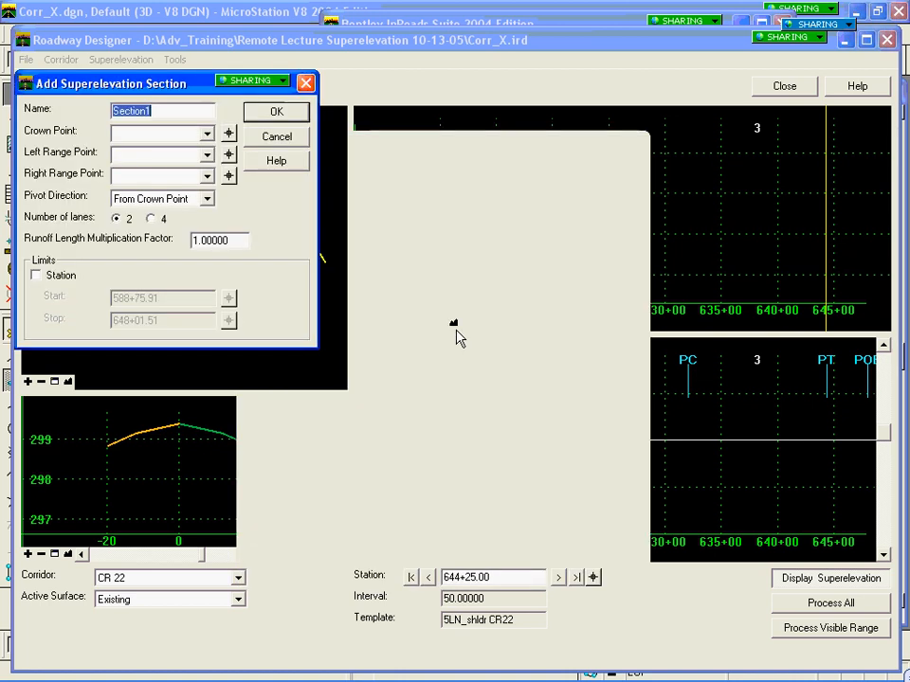
type("CR22")
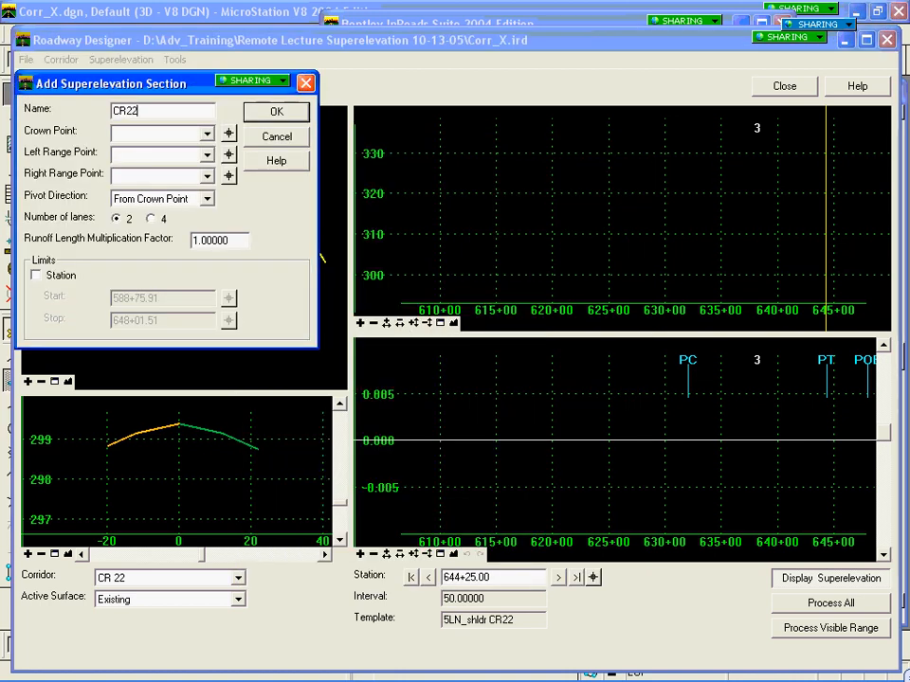
key("Tab")
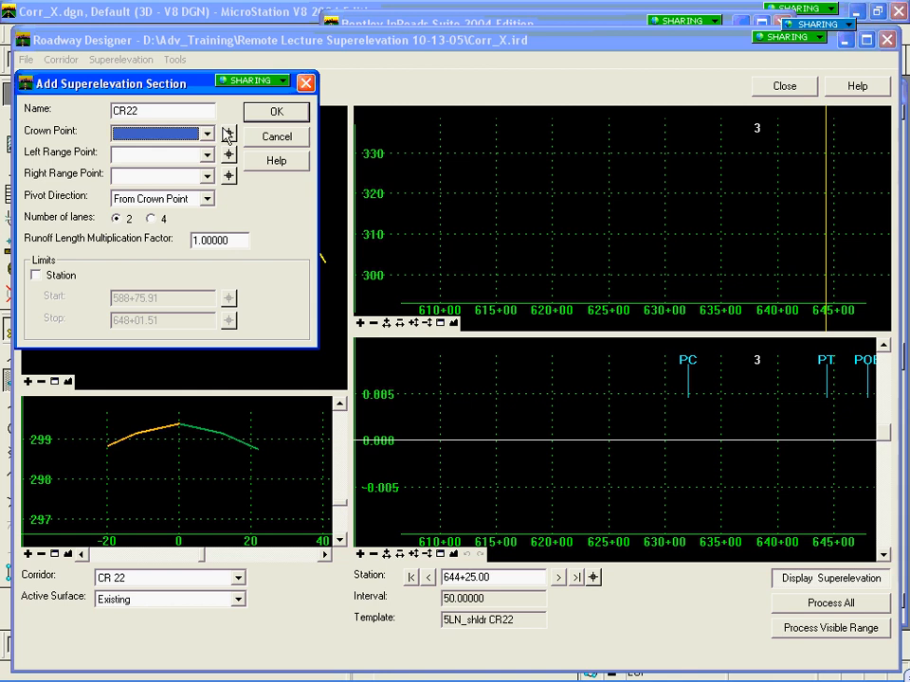
left_click(227, 134)
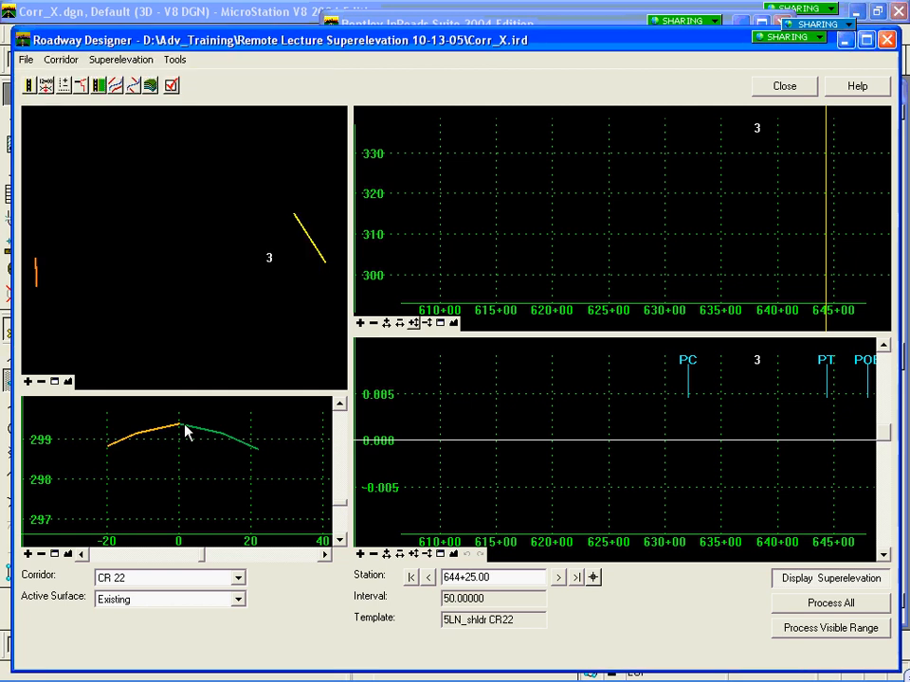
left_click(180, 424)
left_click(227, 155)
left_click(140, 435)
left_click(227, 175)
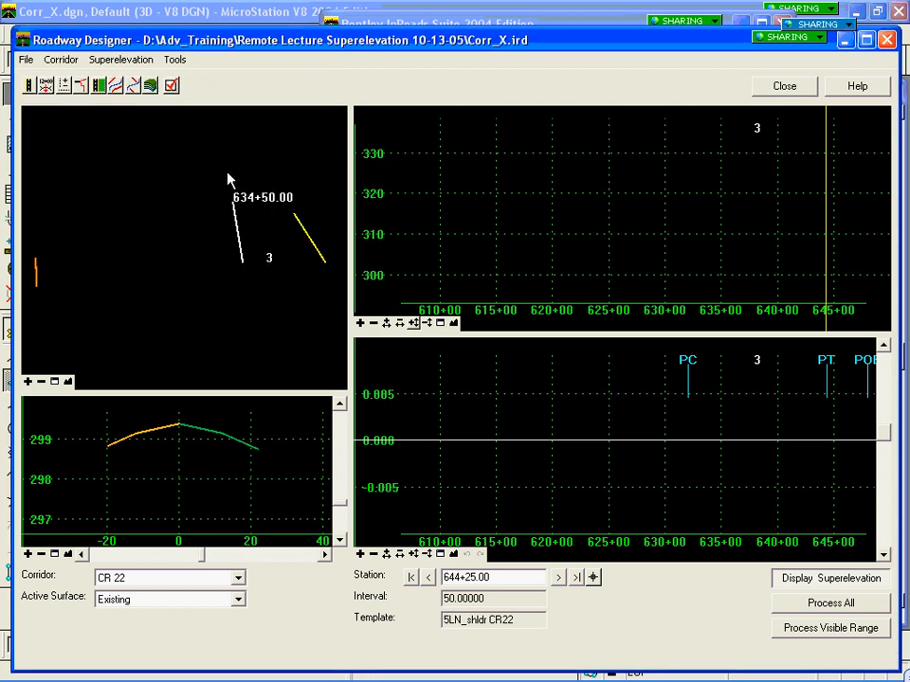
left_click(219, 437)
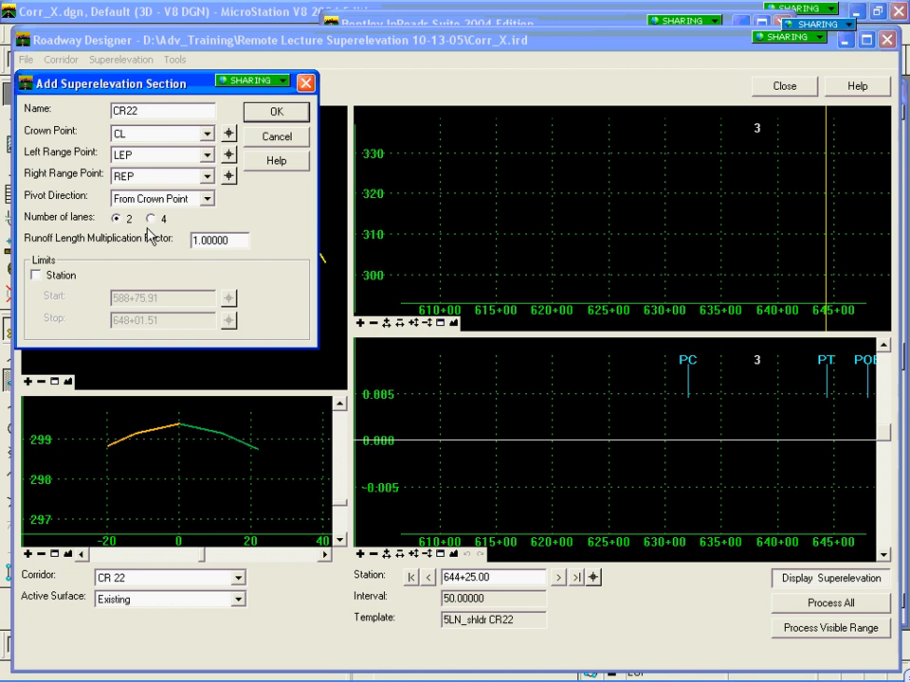
Give the section 4 lanes and a runoff length multiplication factor of 1.25, and finish the wizard to generate the superelevation.
left_click(149, 219)
left_click(244, 248)
double_click(244, 247)
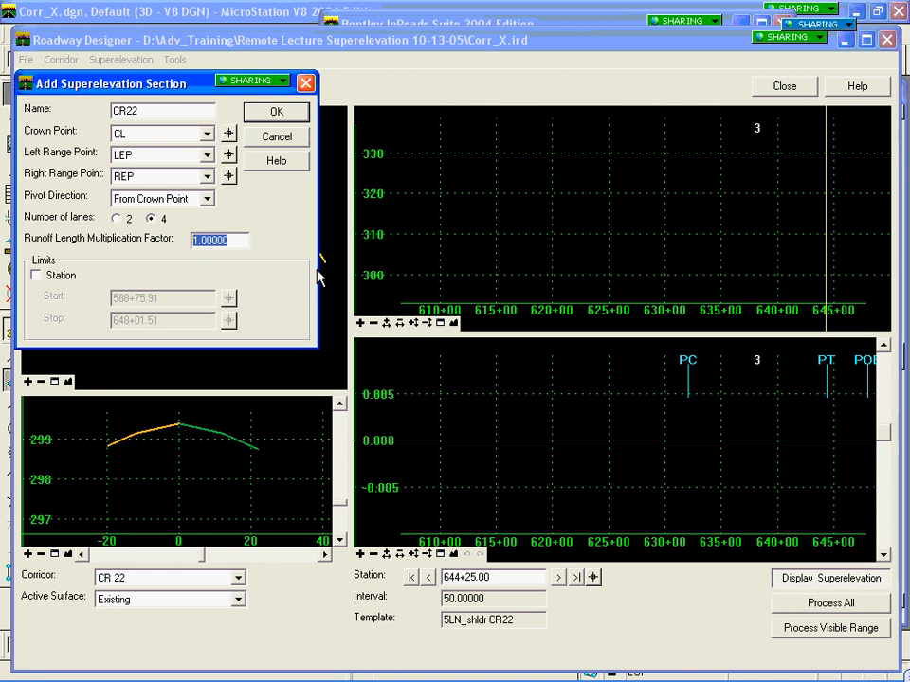
type("1.25")
key("Tab")
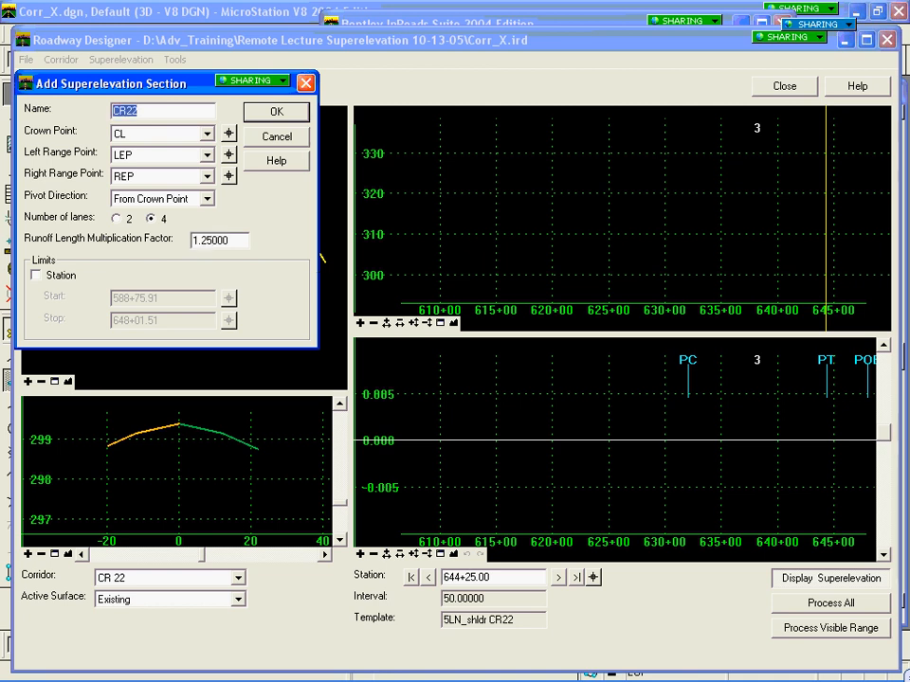
left_click(276, 112)
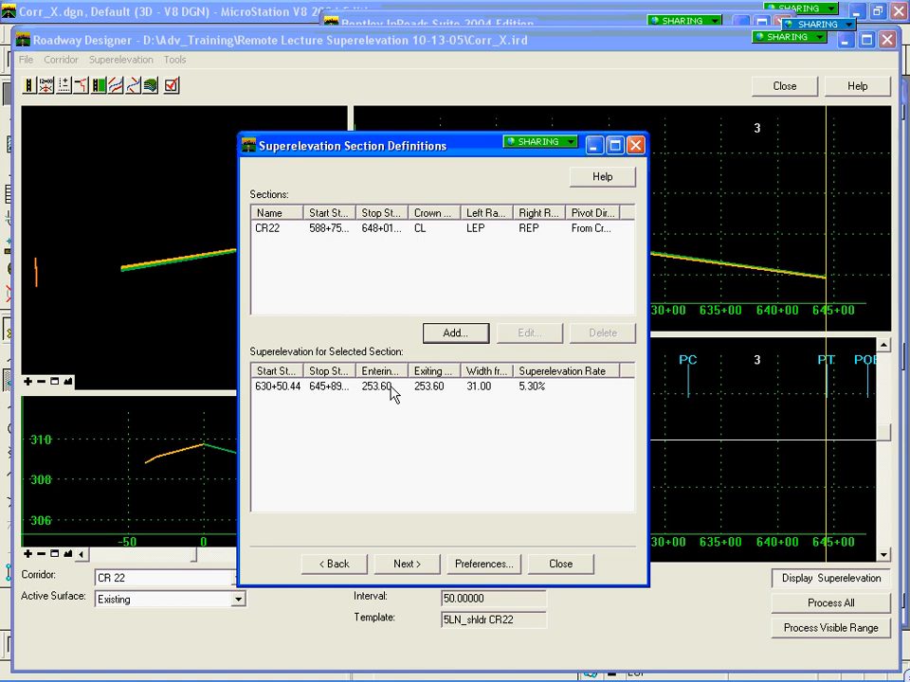
left_click(407, 565)
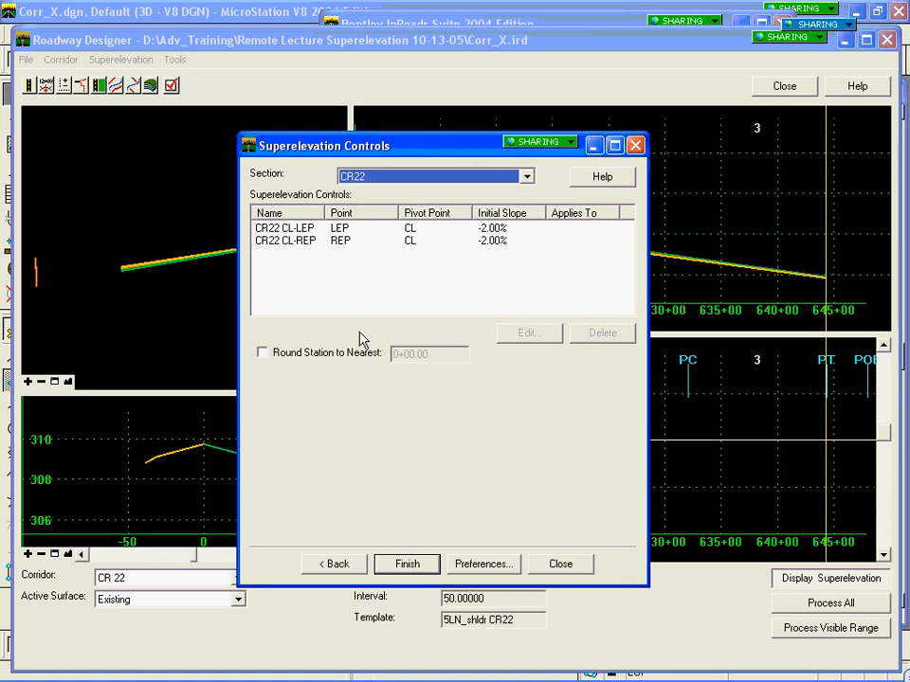
left_click(409, 566)
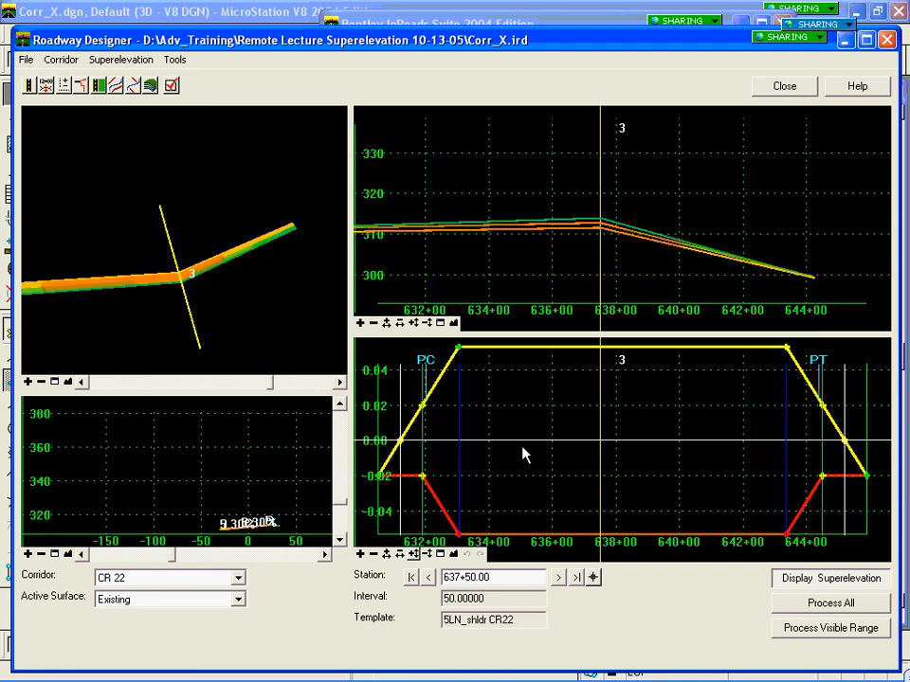
Adjust the cross-section view's display properties and inspect the slopes of the shoulders on both sides.
right_click(178, 469)
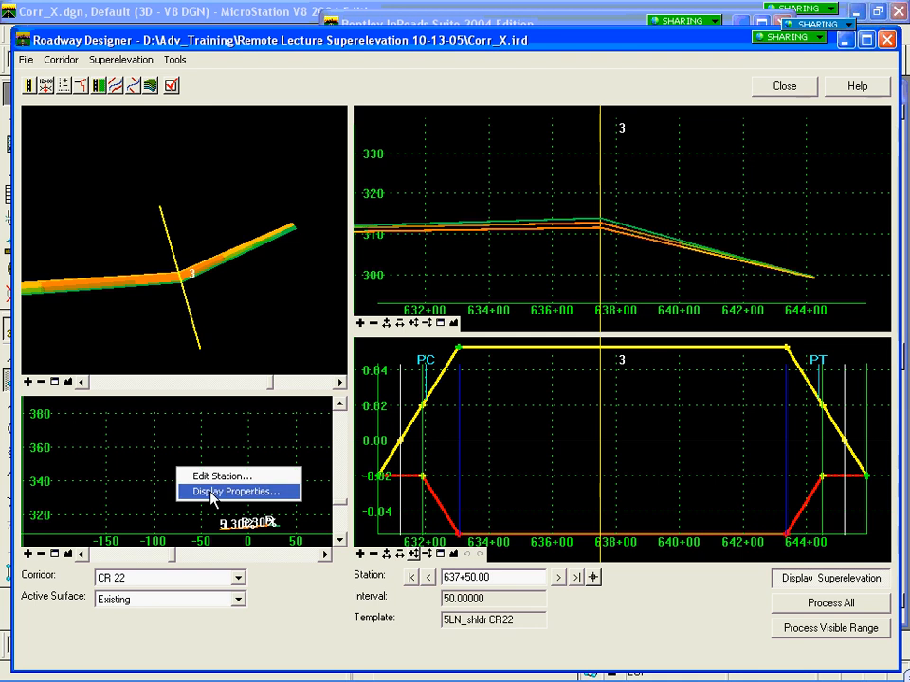
left_click(212, 491)
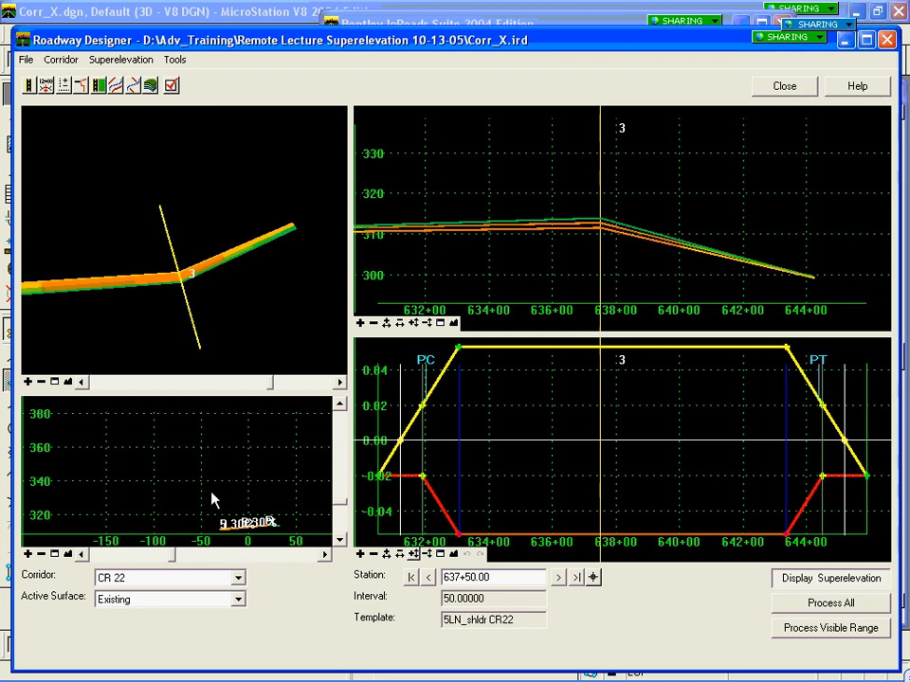
left_click(254, 444)
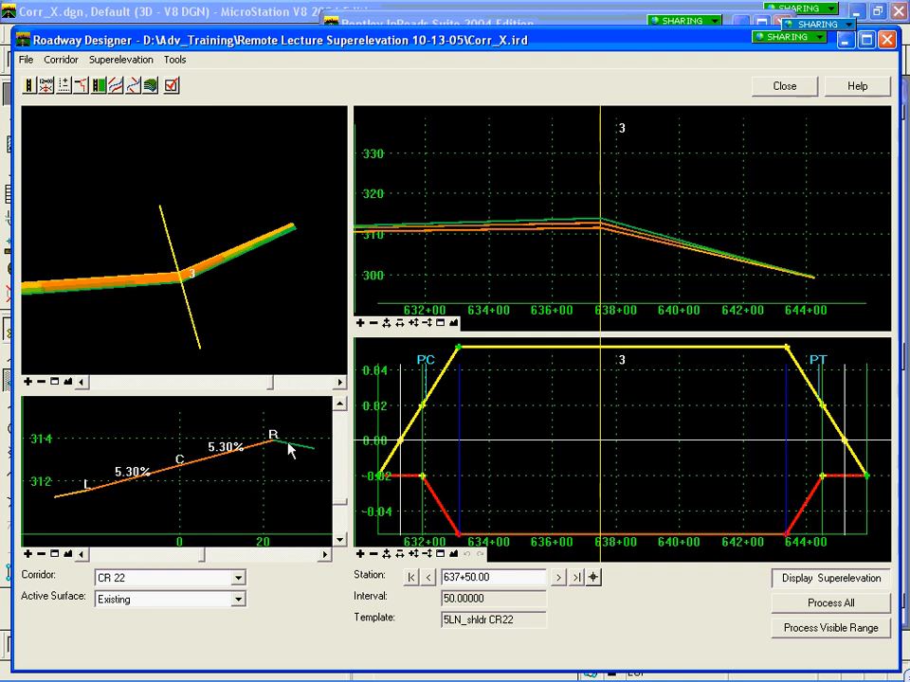
mouse_move(290, 451)
mouse_move(74, 500)
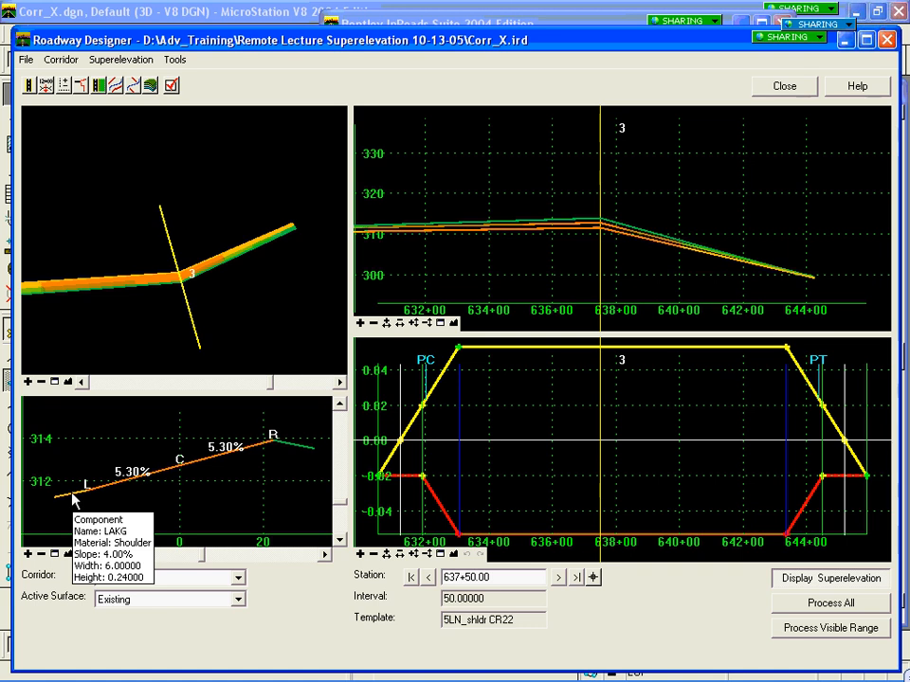
Apply a shoulder rollover lock to shoulder point LOS with a high side difference of 4.00% and a low side difference of 0.00%.
right_click(645, 403)
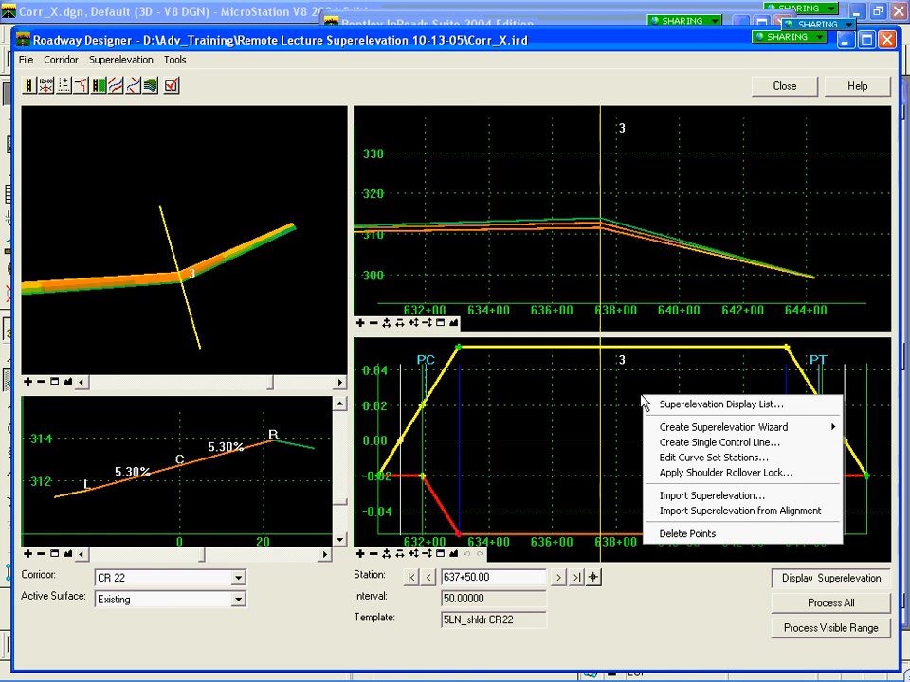
left_click(696, 473)
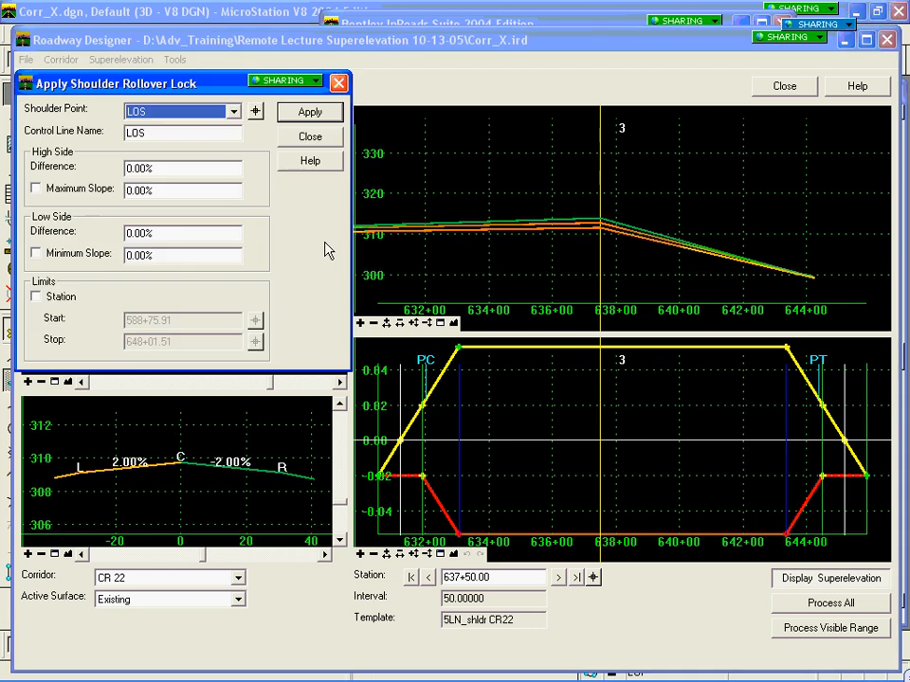
left_click_drag(92, 84, 93, 82)
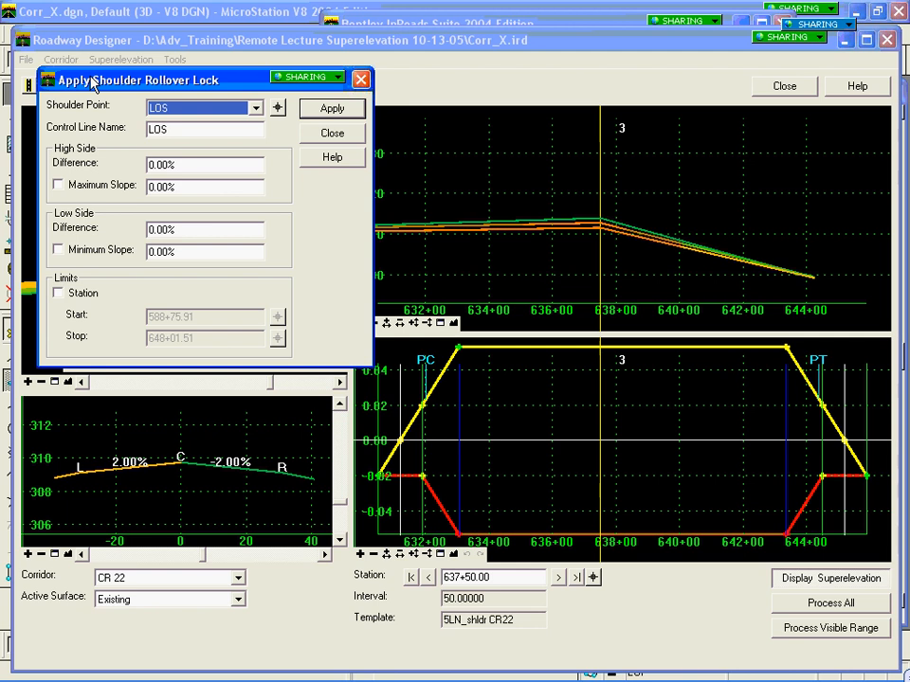
left_click_drag(92, 84, 161, 58)
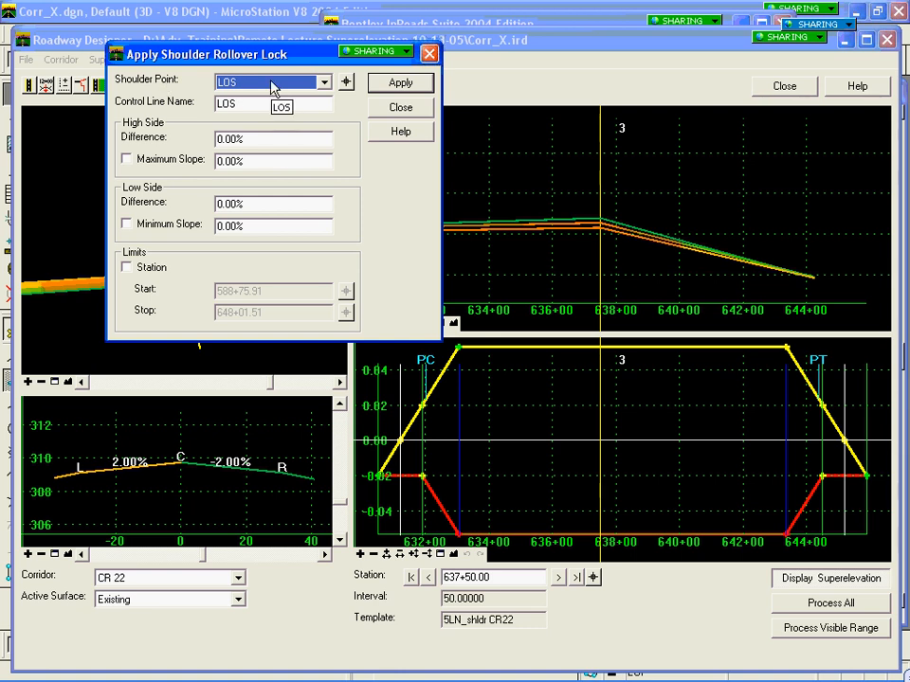
double_click(265, 140)
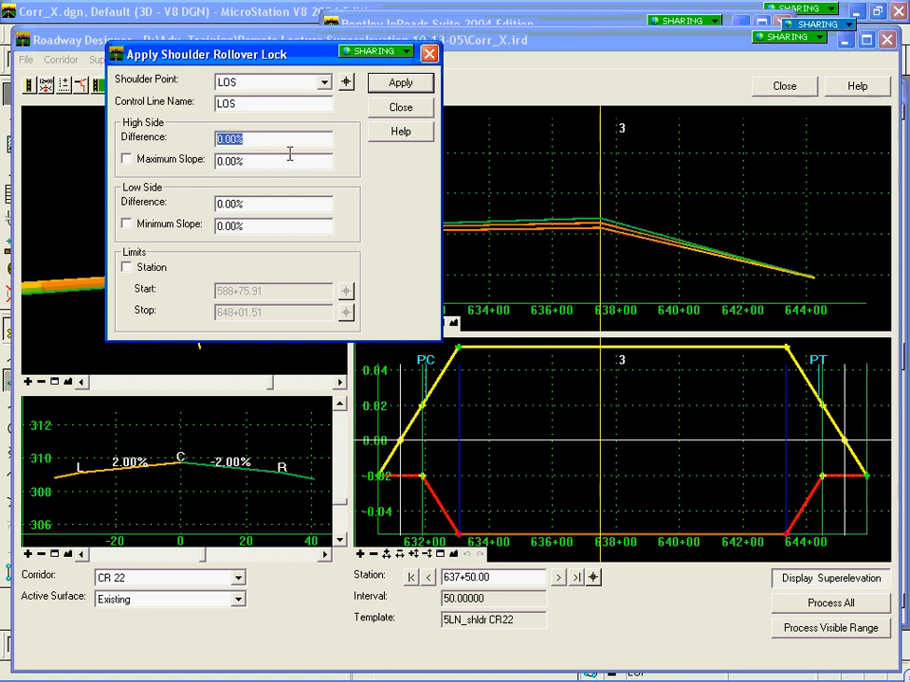
type(".04")
key("Tab")
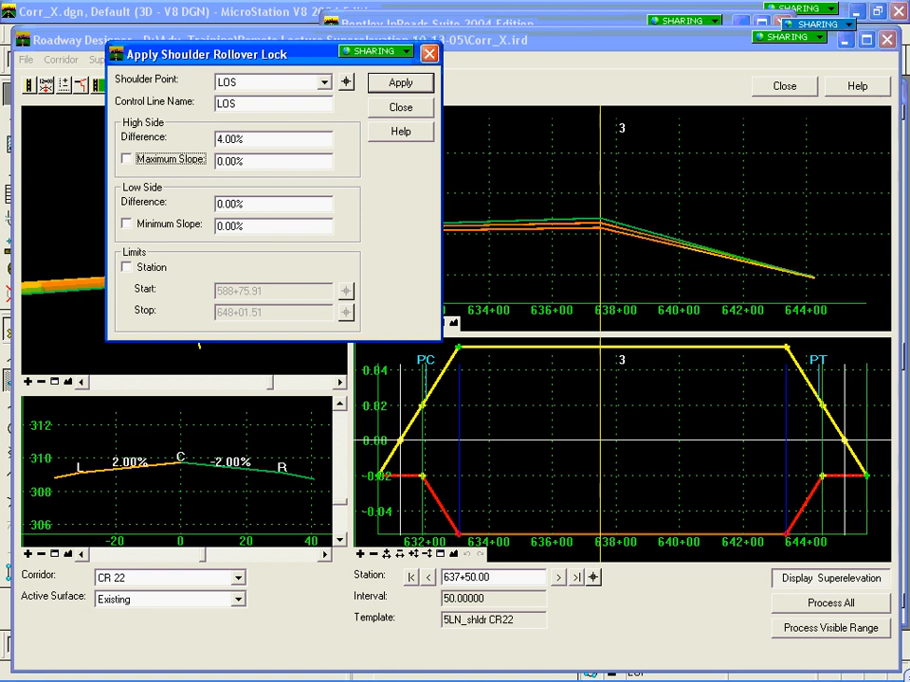
left_click_drag(273, 203, 162, 202)
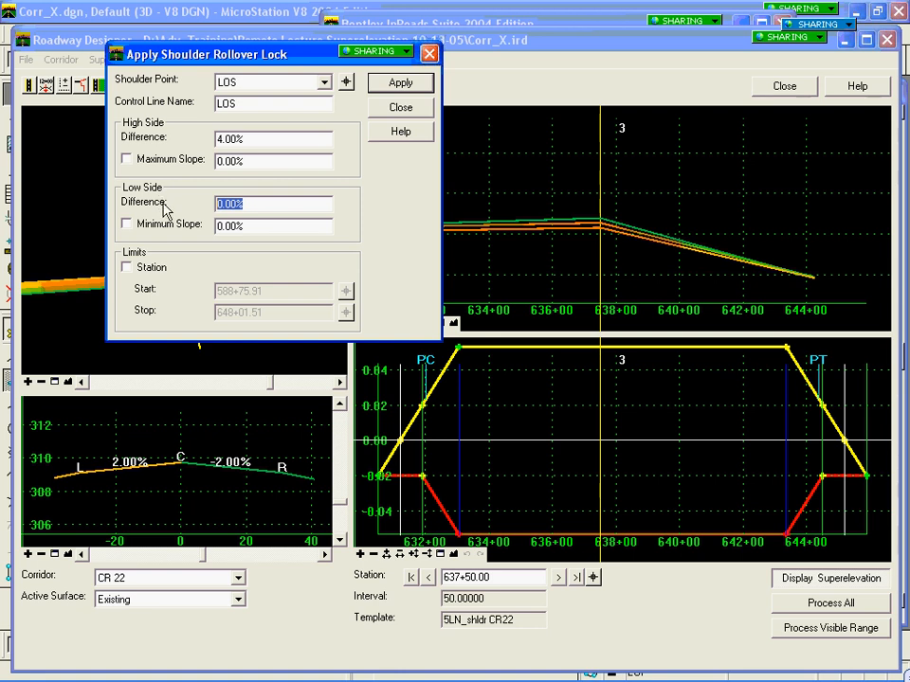
left_click(402, 84)
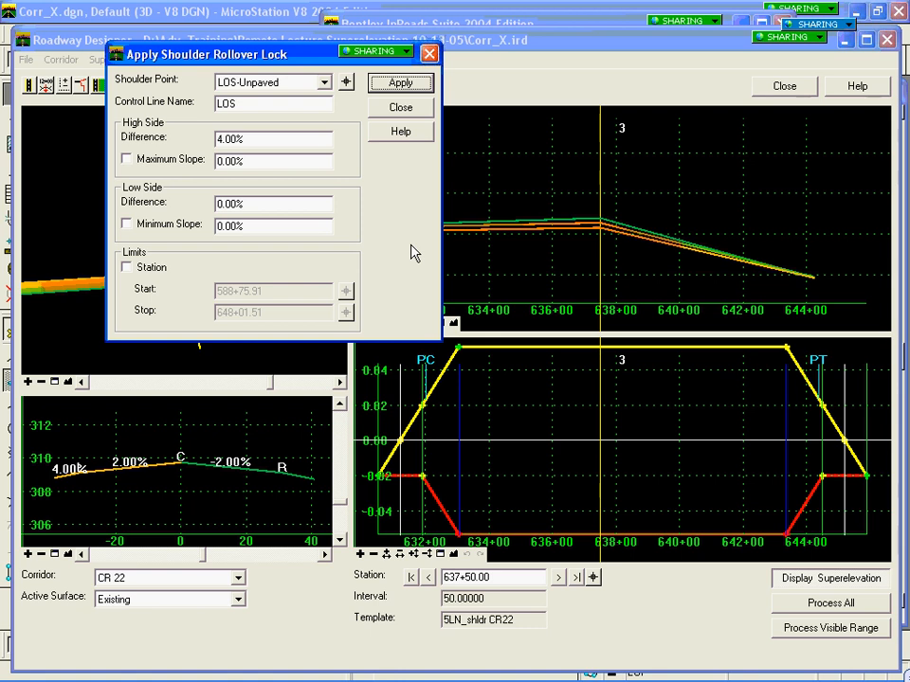
Apply the shoulder rollover lock with the same differences to shoulder point ROS, and check the shoulder slopes at station 638+00.00.
left_click(348, 84)
left_click(304, 481)
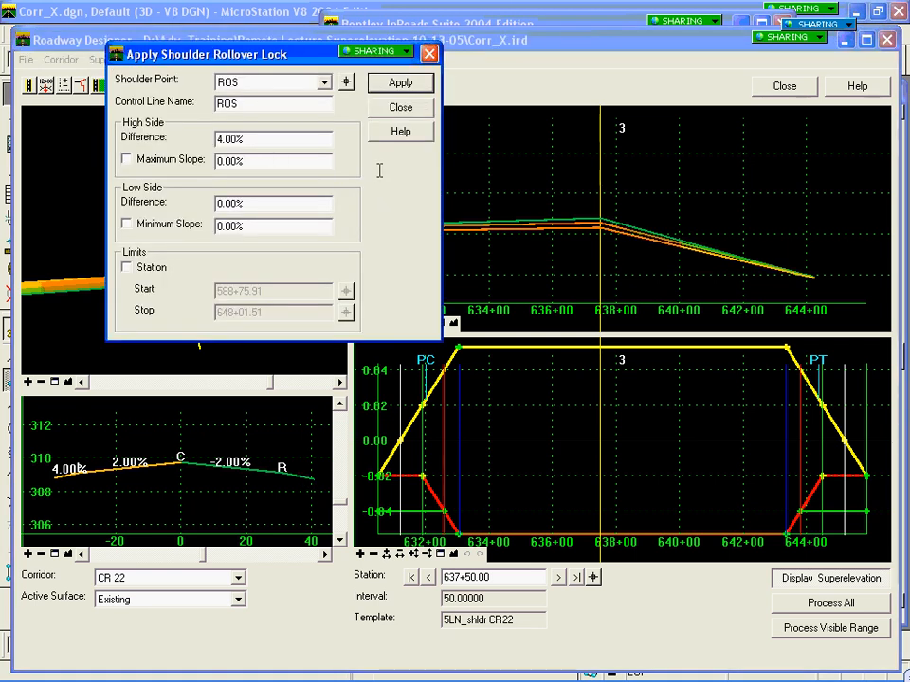
left_click(413, 85)
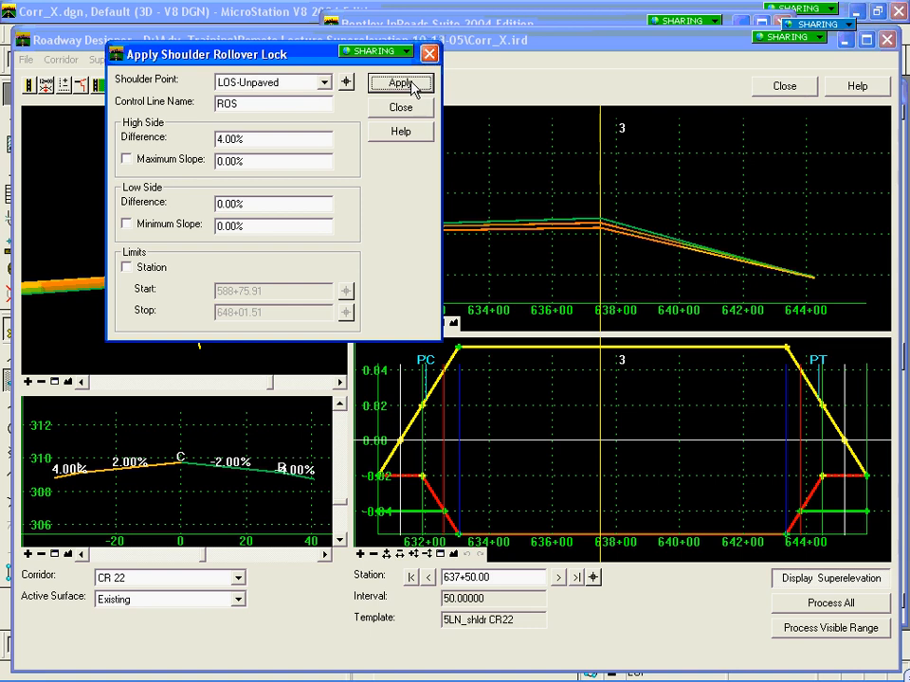
left_click(402, 109)
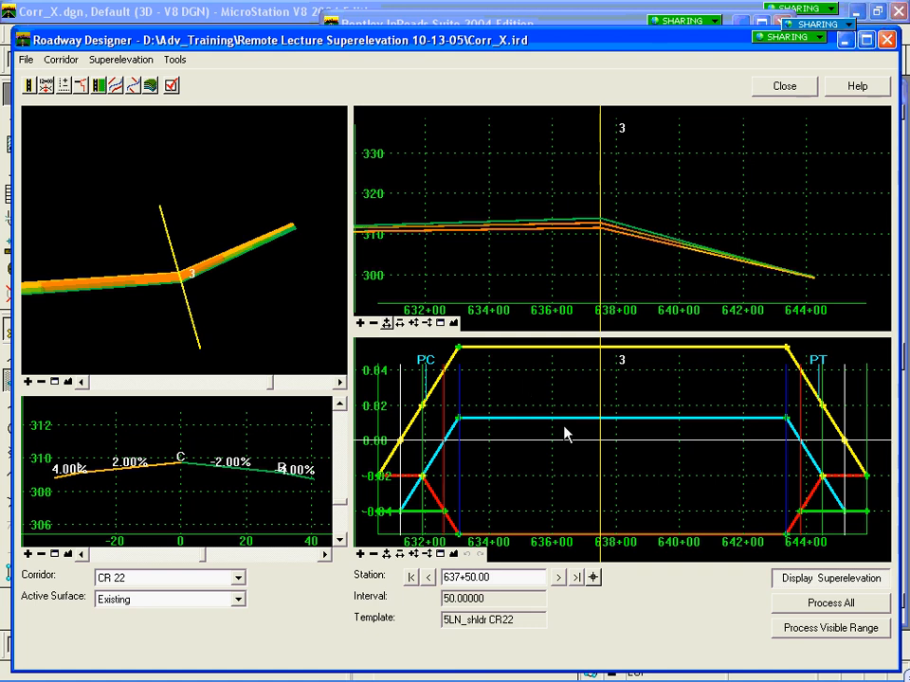
mouse_move(555, 423)
left_click(558, 577)
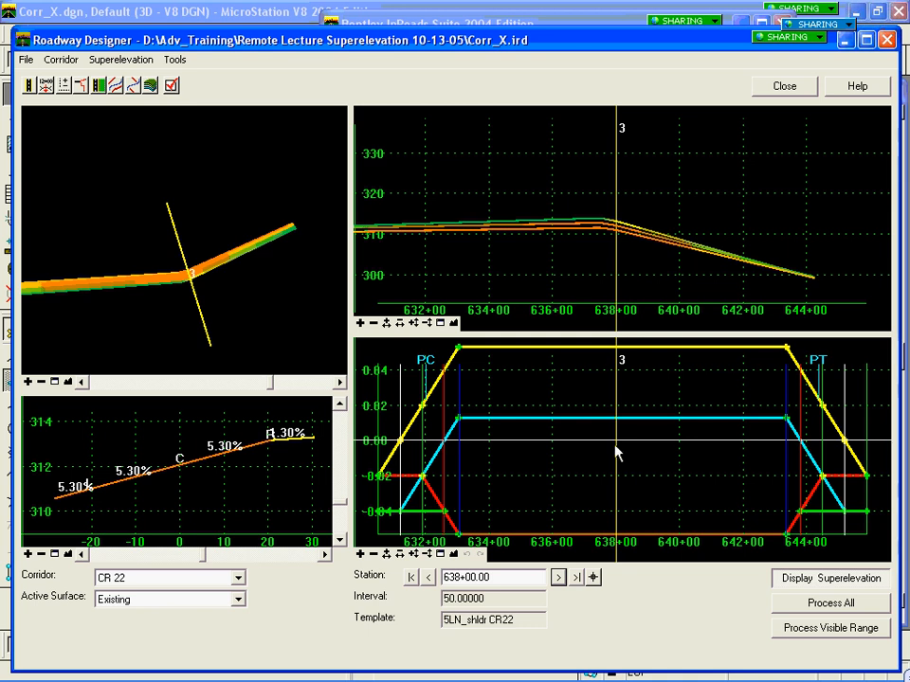
mouse_move(287, 444)
Switch to corridor 22RampB, import its superelevation from the alignment and fit the superelevation diagram.
left_click(185, 582)
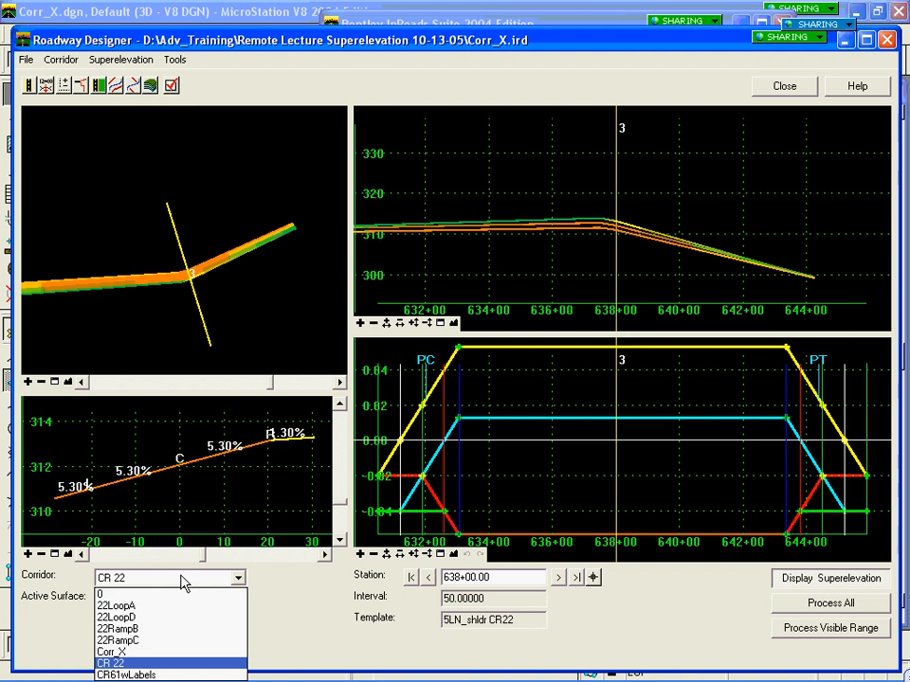
left_click(180, 629)
mouse_move(251, 478)
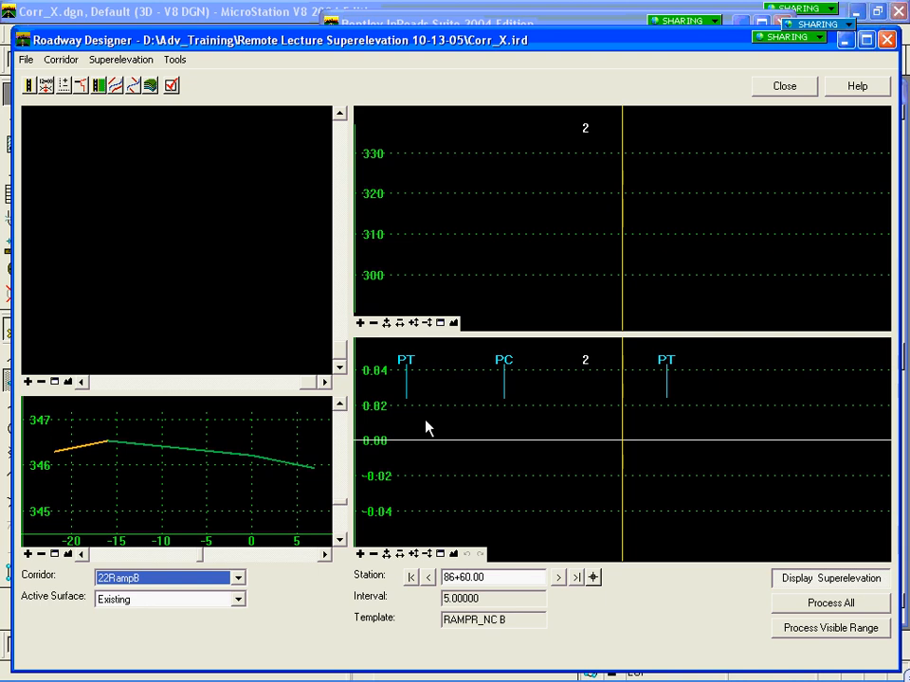
left_click(68, 383)
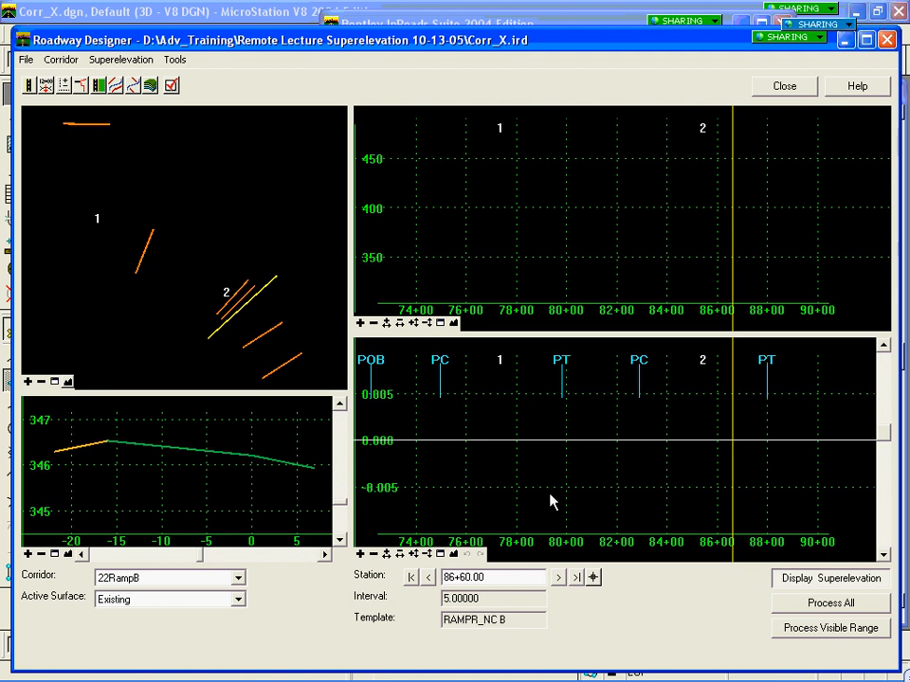
right_click(521, 406)
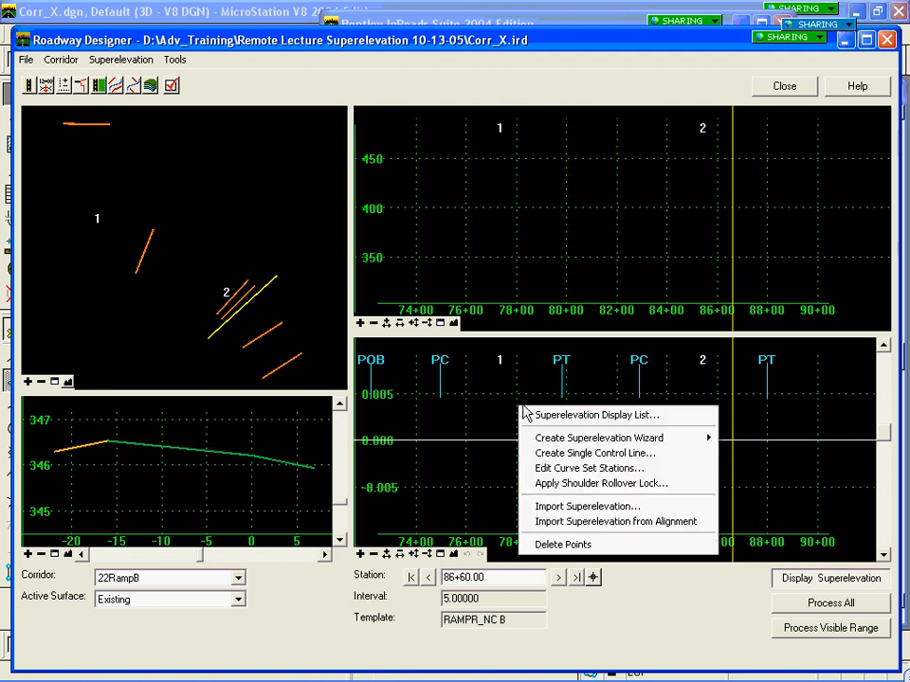
left_click(575, 522)
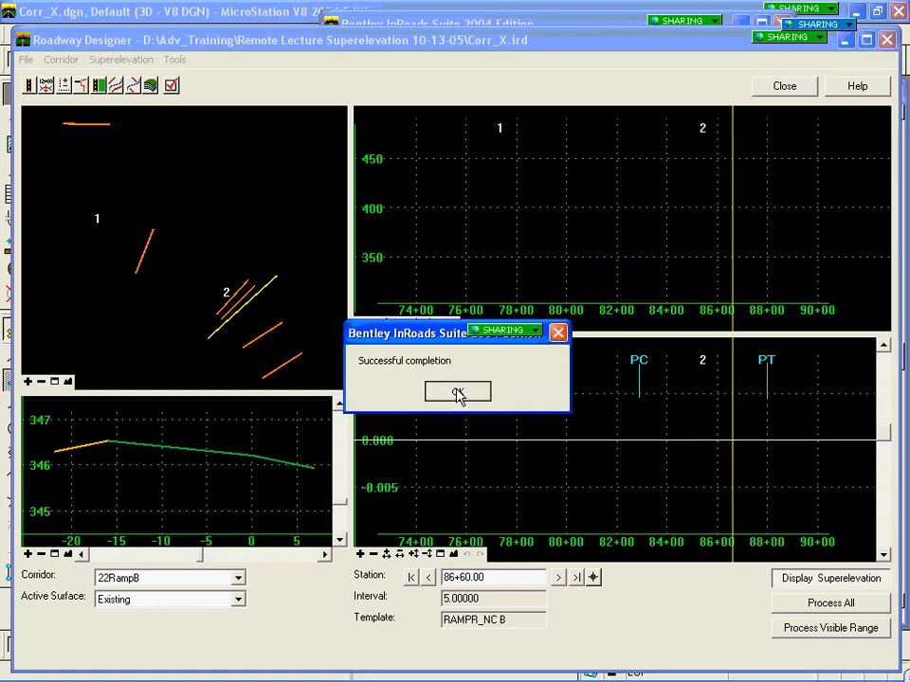
left_click(457, 394)
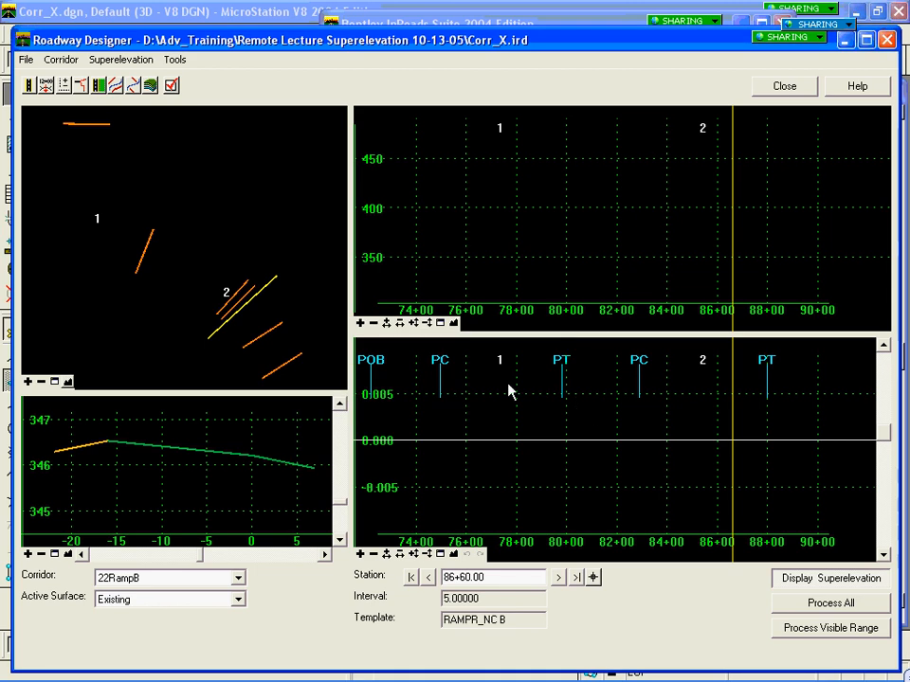
left_click(453, 553)
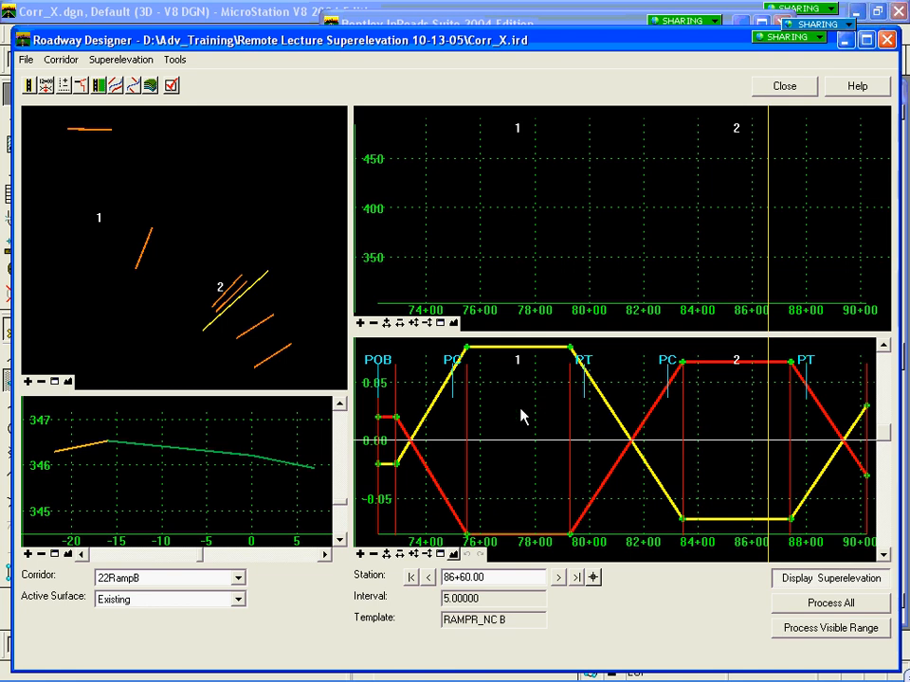
Move to station 77+15.00 in curve 1 and set up a vertical point control of type Superelevation using rampb-Right.
left_click(511, 411)
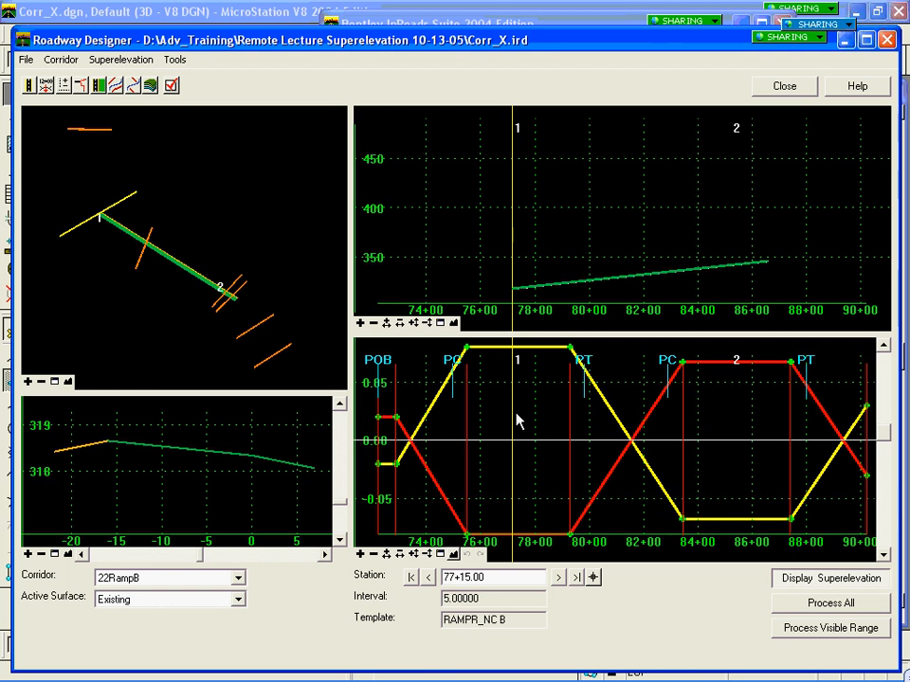
left_click(65, 85)
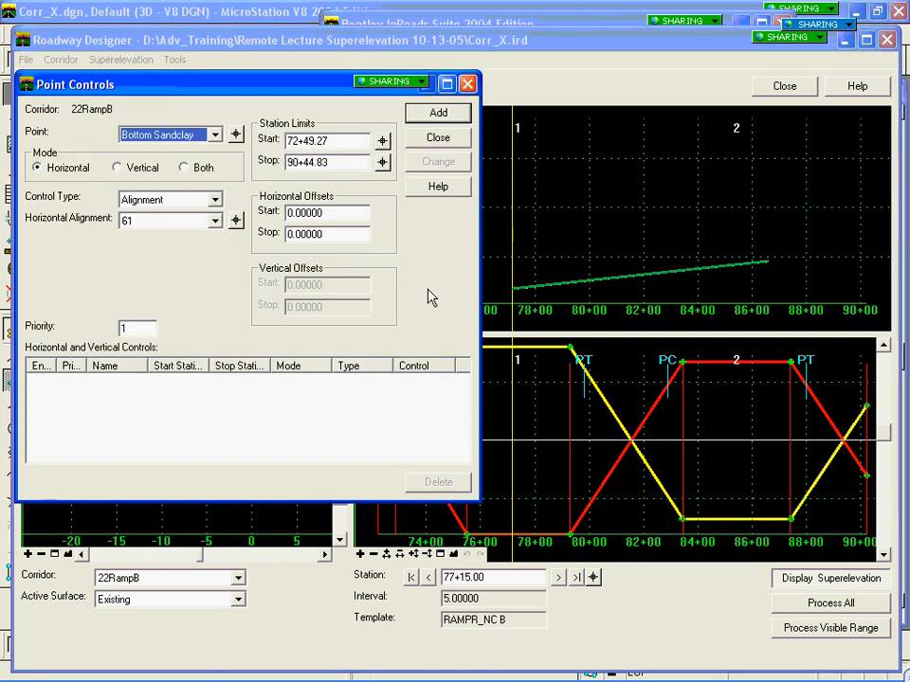
left_click(117, 167)
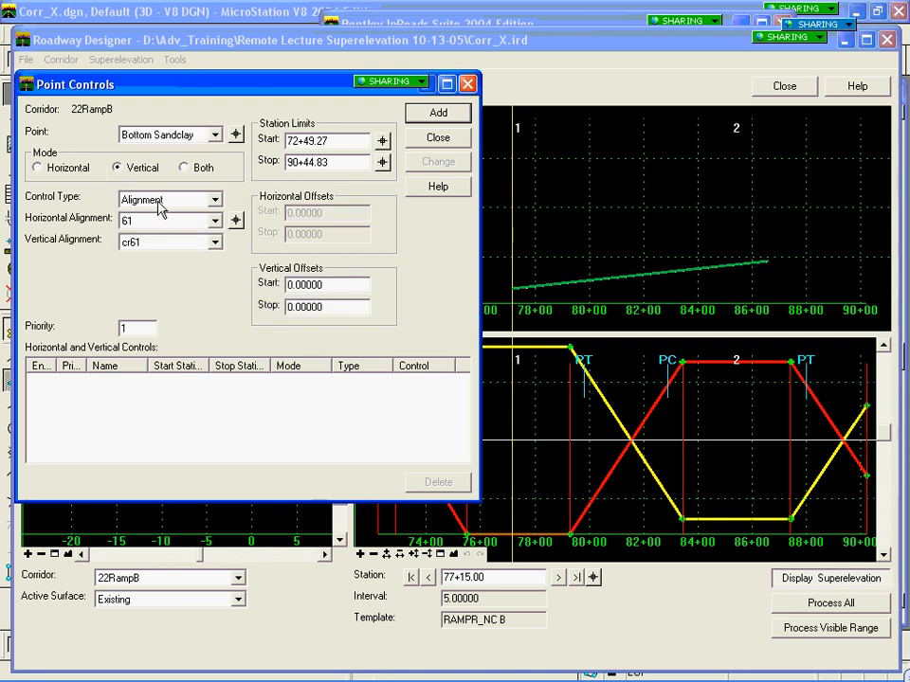
left_click(161, 206)
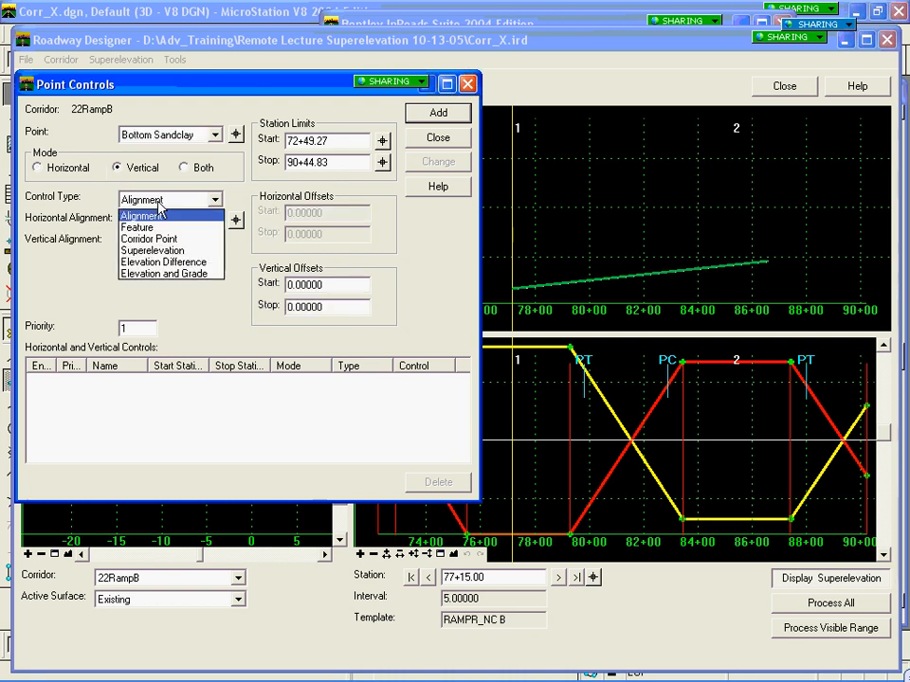
left_click(161, 251)
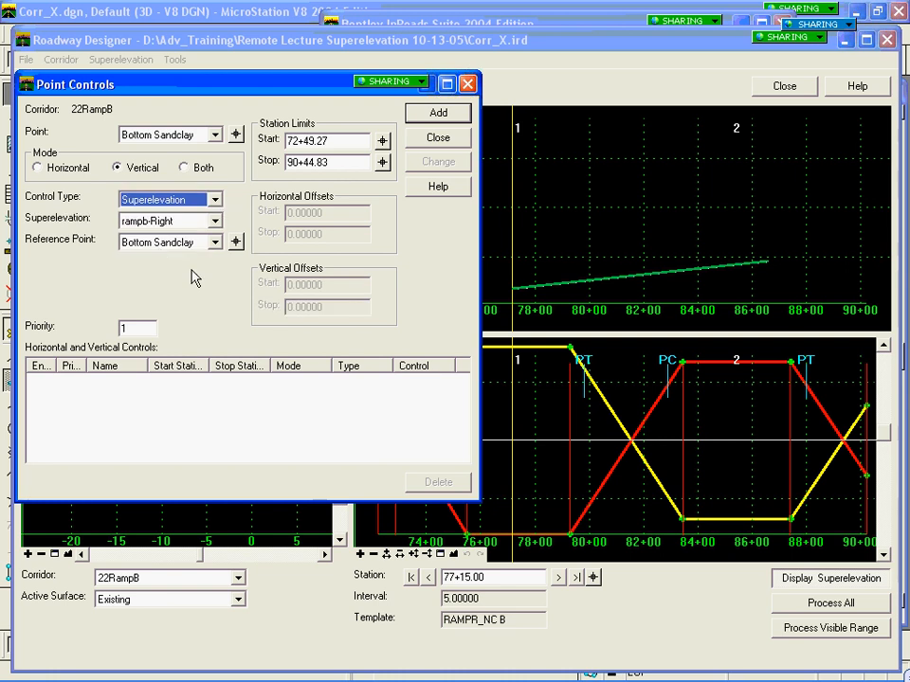
left_click(214, 223)
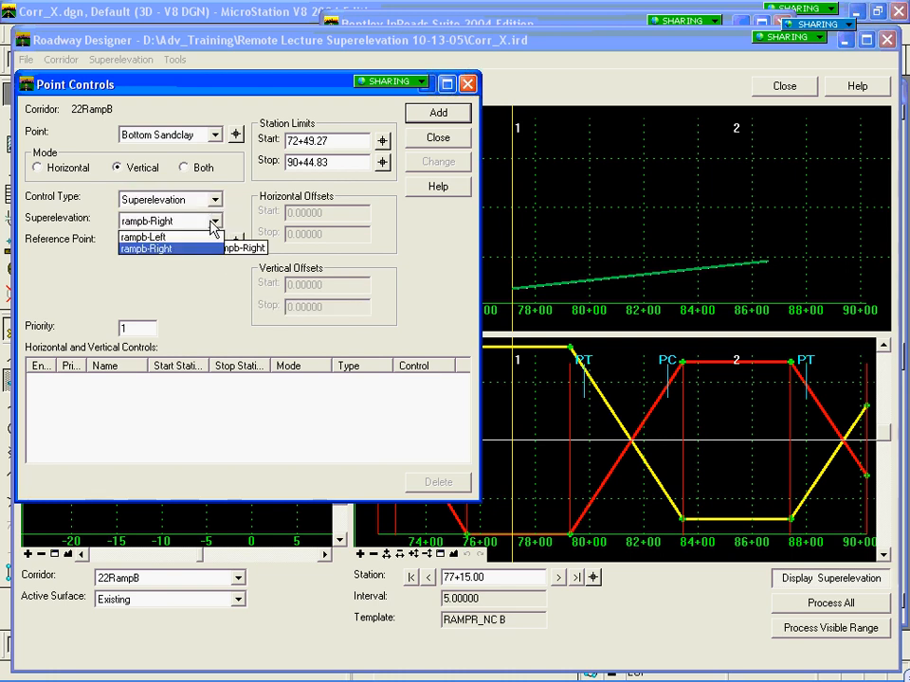
left_click(214, 224)
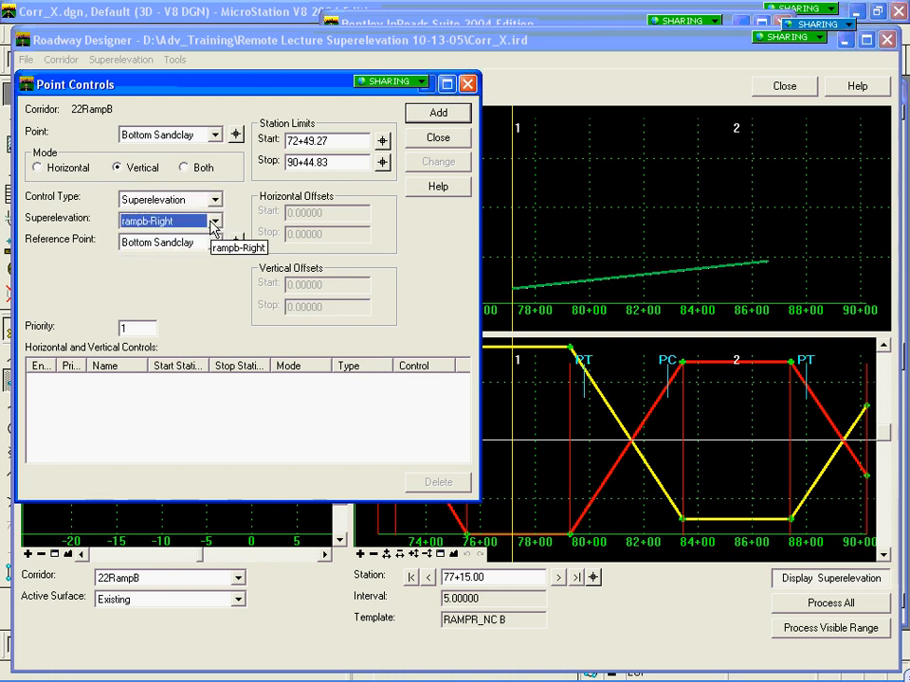
Add the rampb-Right superelevation control for point CL with reference point LEP, and view the cross section at the next station.
left_click(236, 138)
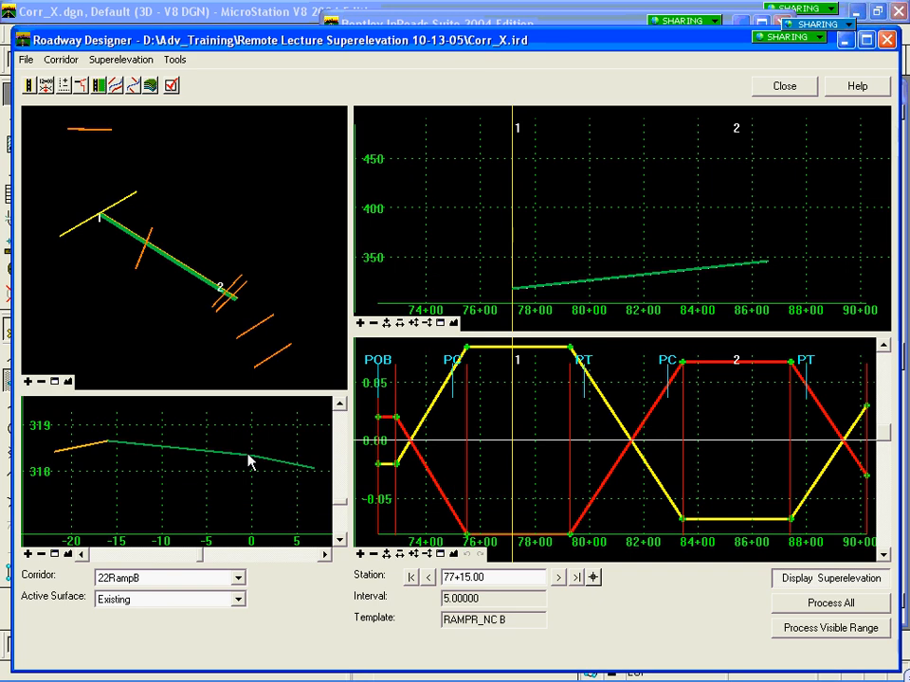
left_click(250, 460)
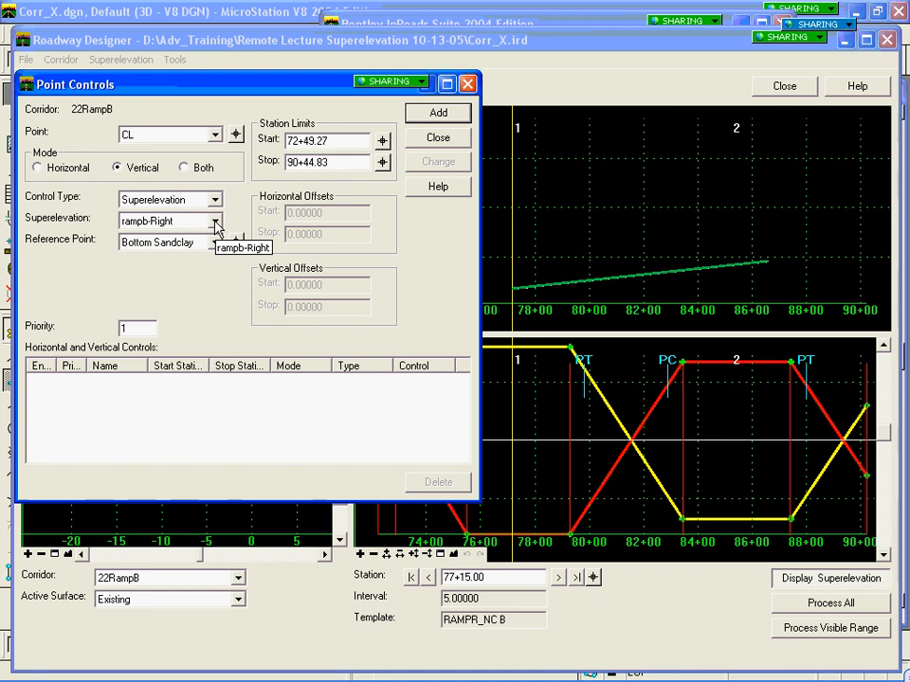
left_click(216, 225)
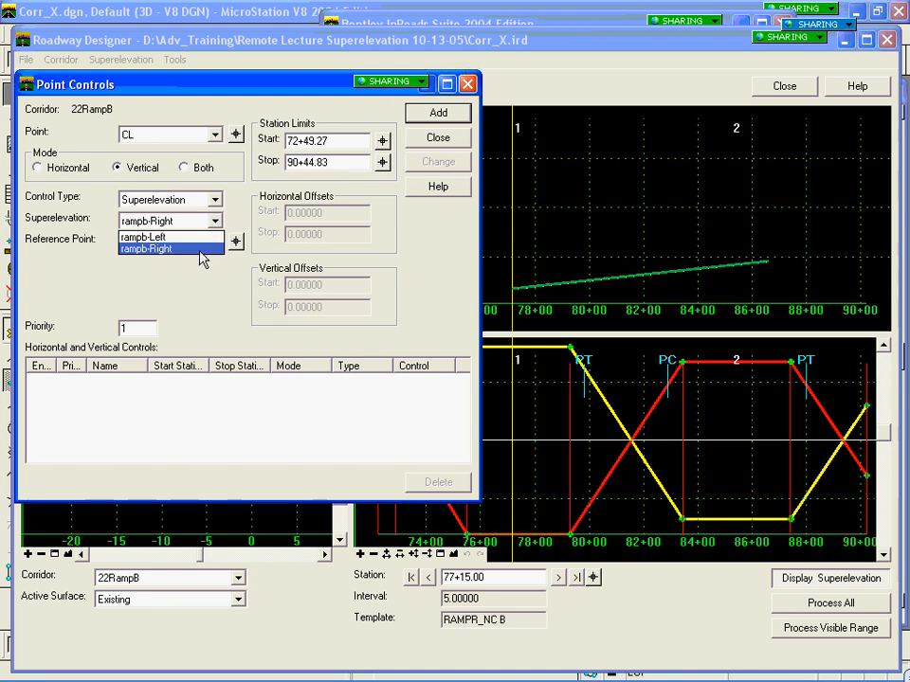
left_click(195, 248)
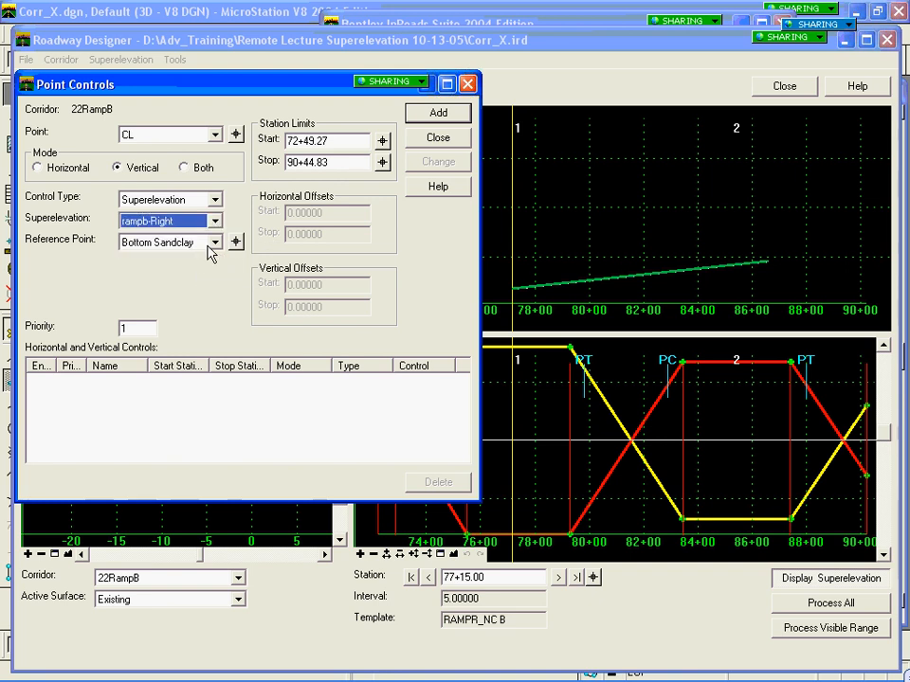
left_click(236, 243)
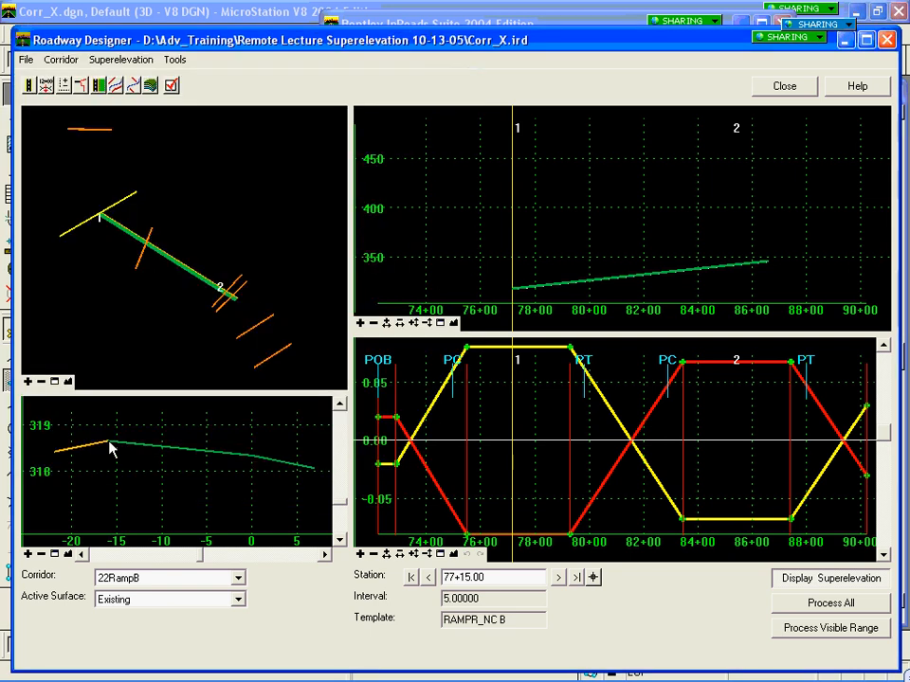
left_click(109, 444)
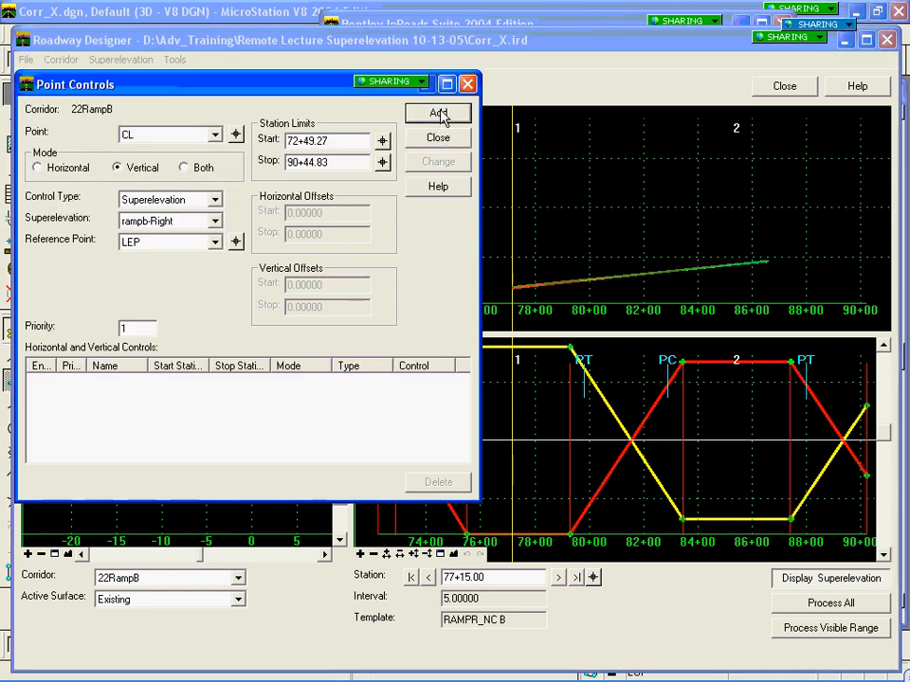
left_click(441, 115)
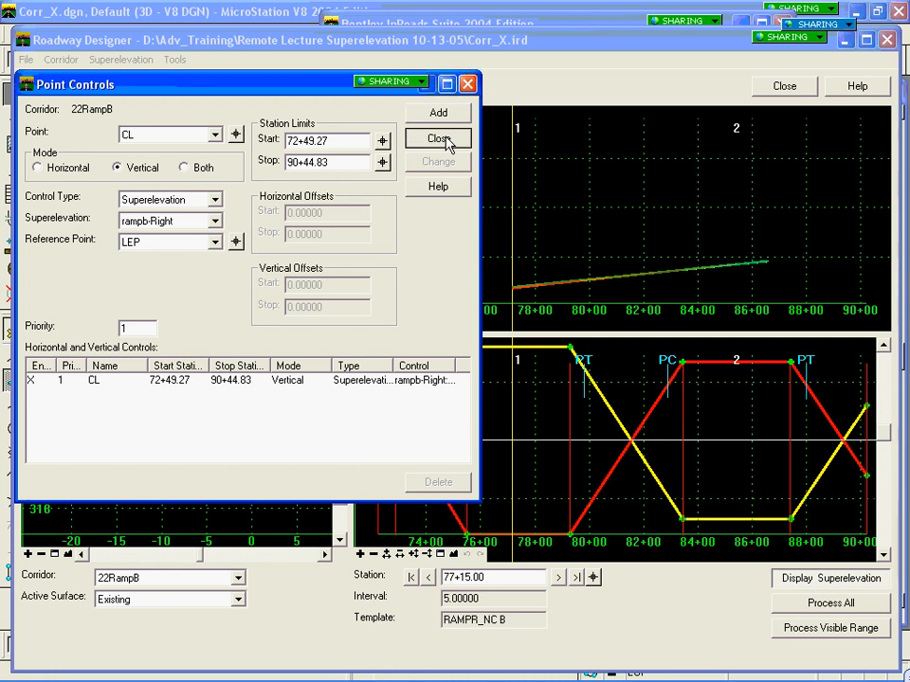
left_click(438, 140)
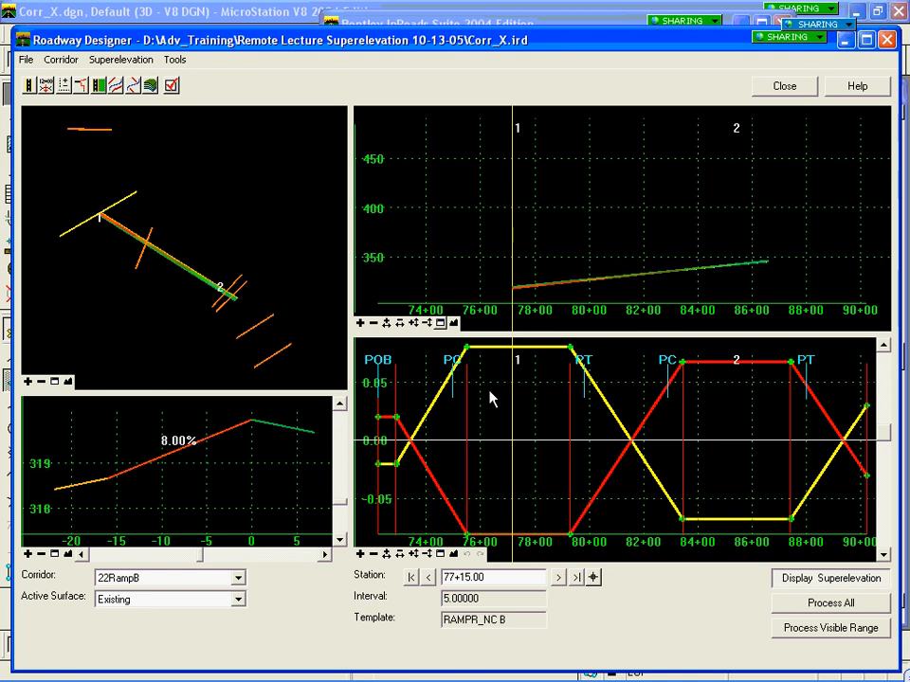
left_click(558, 578)
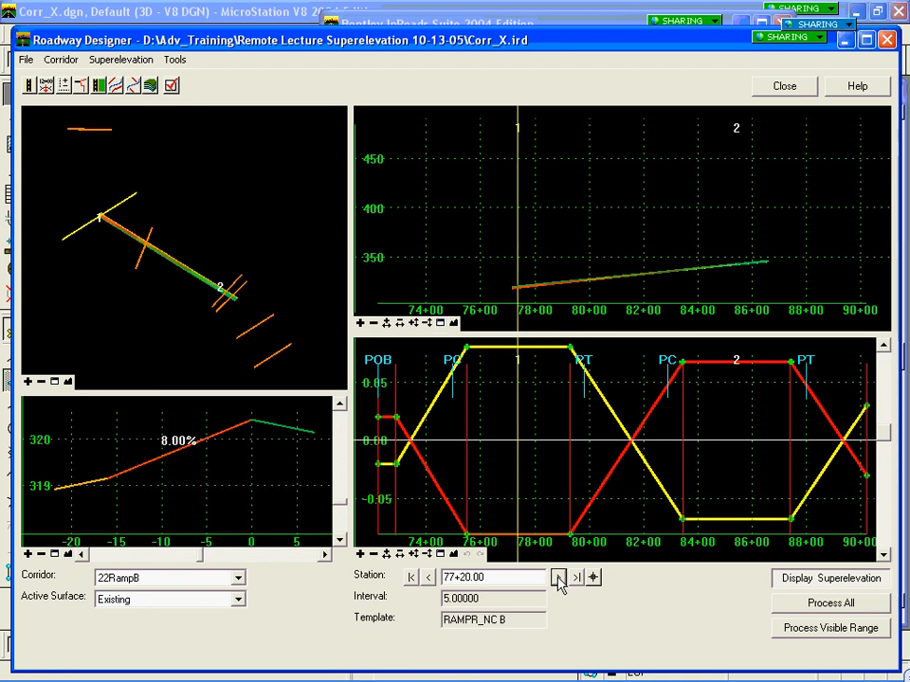
Step forward through the 22RampB cross sections to station 84+15.00 and check how the lane slope follows the superelevation.
left_click(558, 578)
left_click(558, 578)
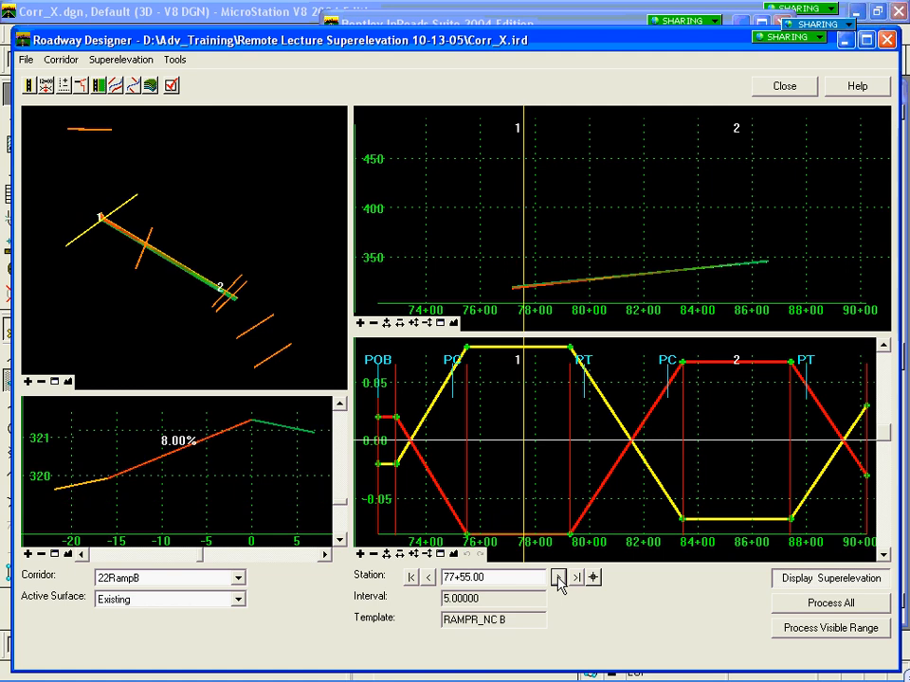
left_click(558, 577)
left_click(558, 578)
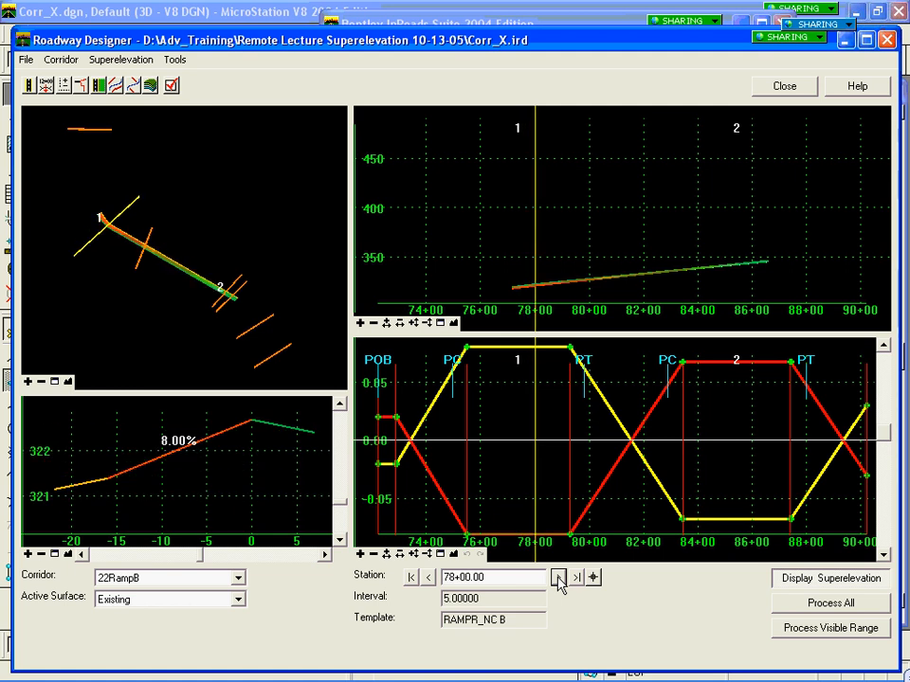
left_click_drag(558, 580, 563, 584)
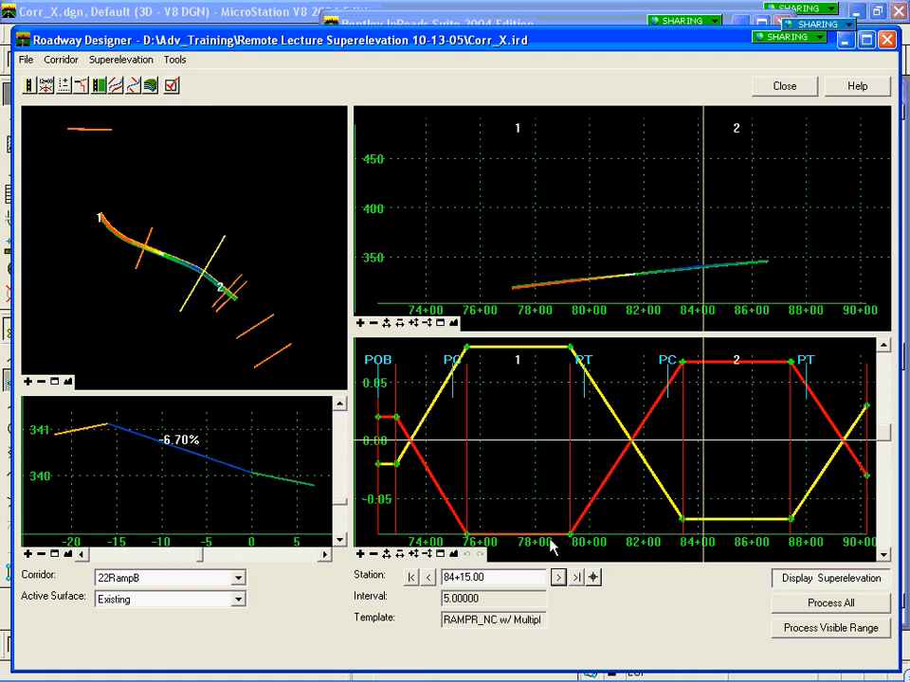
Leave Roadway Designer and close all surface, geometry, drainage, survey and modeler projects.
left_click(888, 40)
left_click(462, 402)
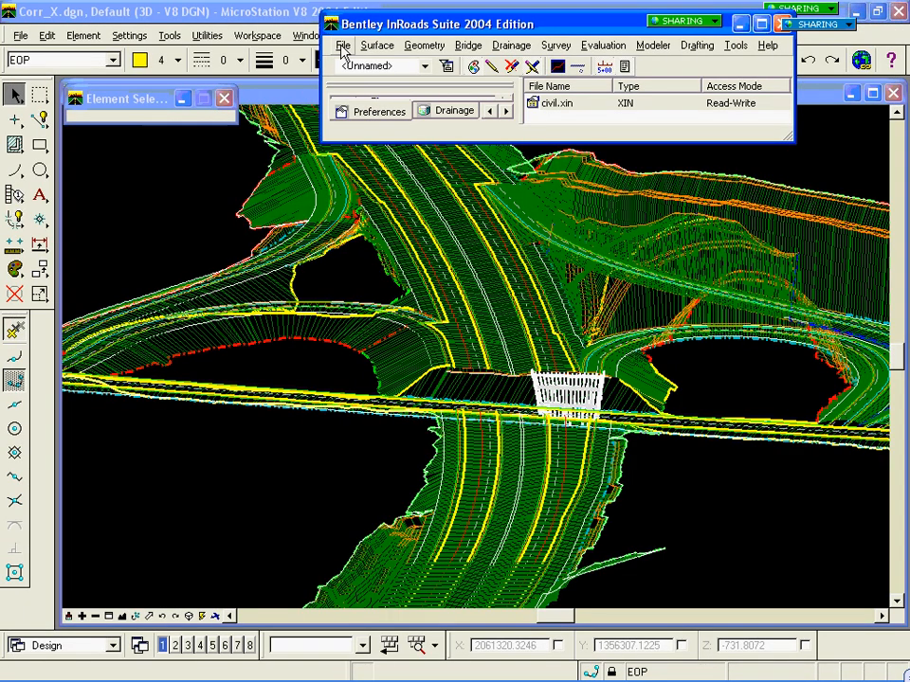
left_click(343, 46)
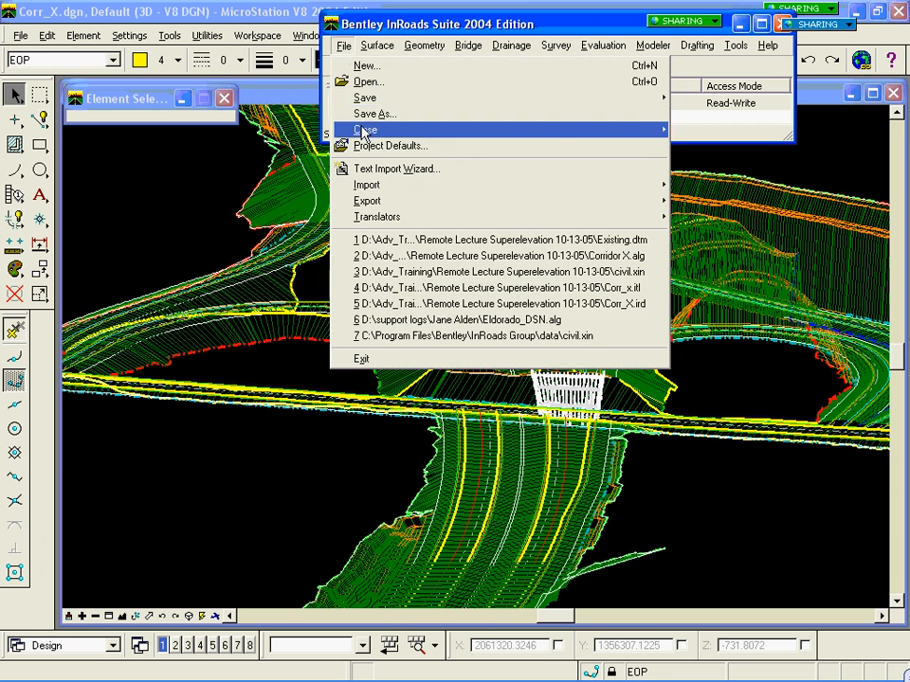
mouse_move(362, 131)
left_click(749, 232)
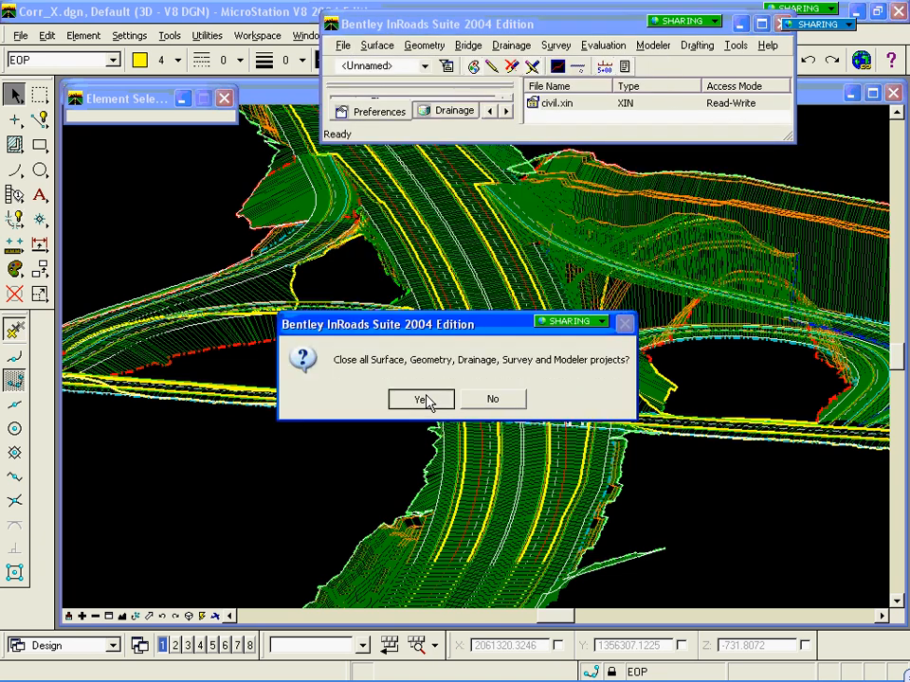
left_click(427, 400)
left_click(645, 122)
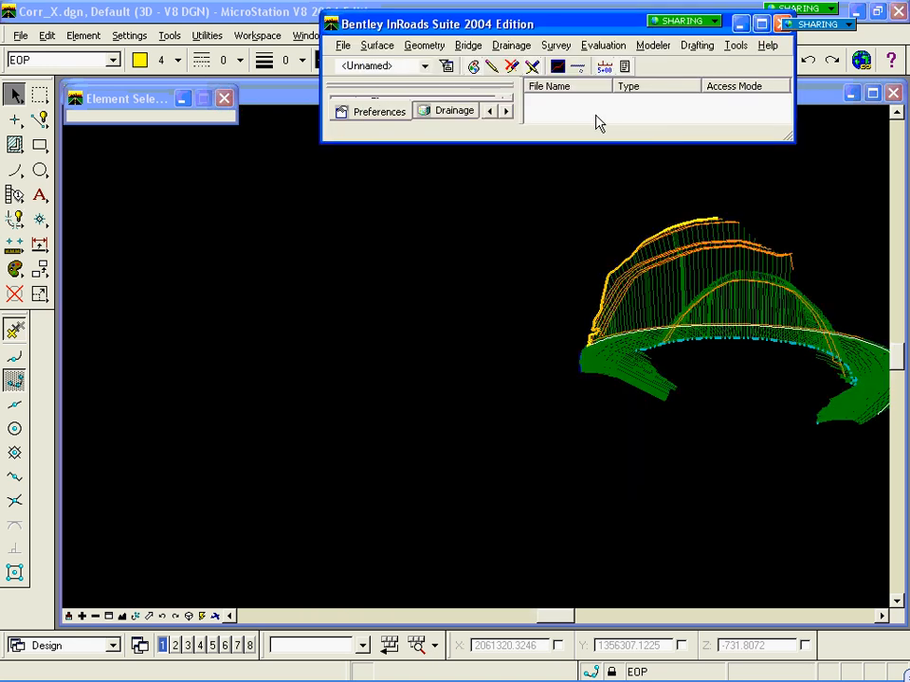
Load super.alg, super.ird, super.itl and super.xin from the 4 lane folder into InRoads.
key("alt+Tab")
key("alt+Tab")
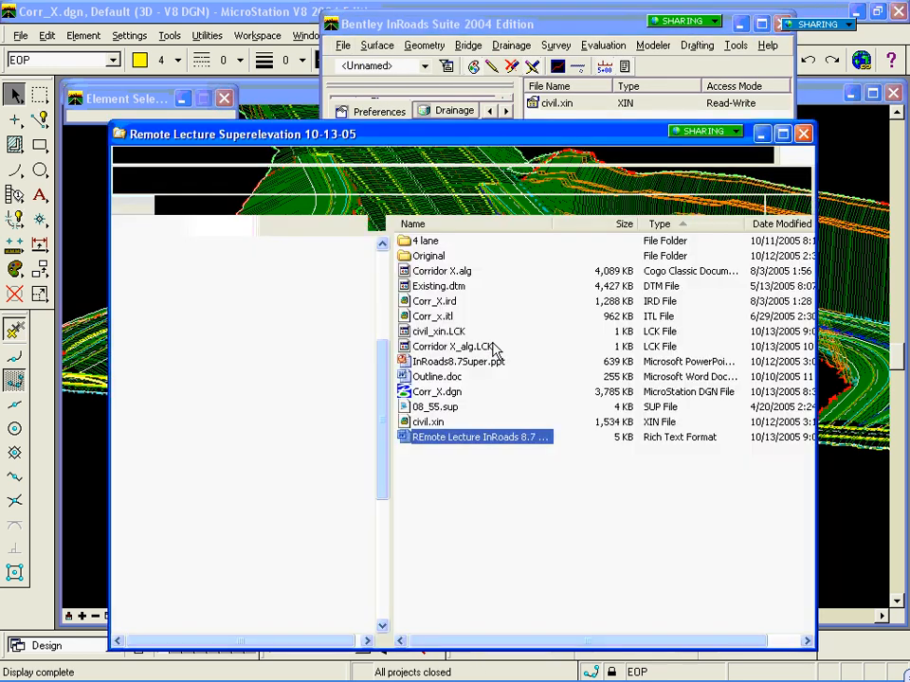
double_click(419, 243)
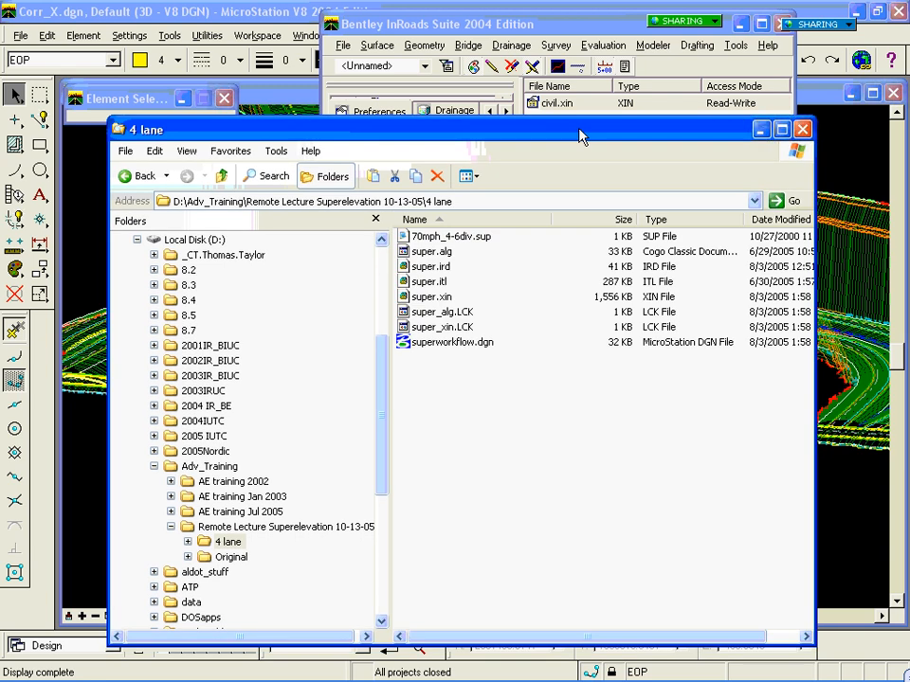
left_click_drag(579, 130, 572, 124)
left_click_drag(452, 241, 407, 296)
left_click_drag(419, 291, 665, 72)
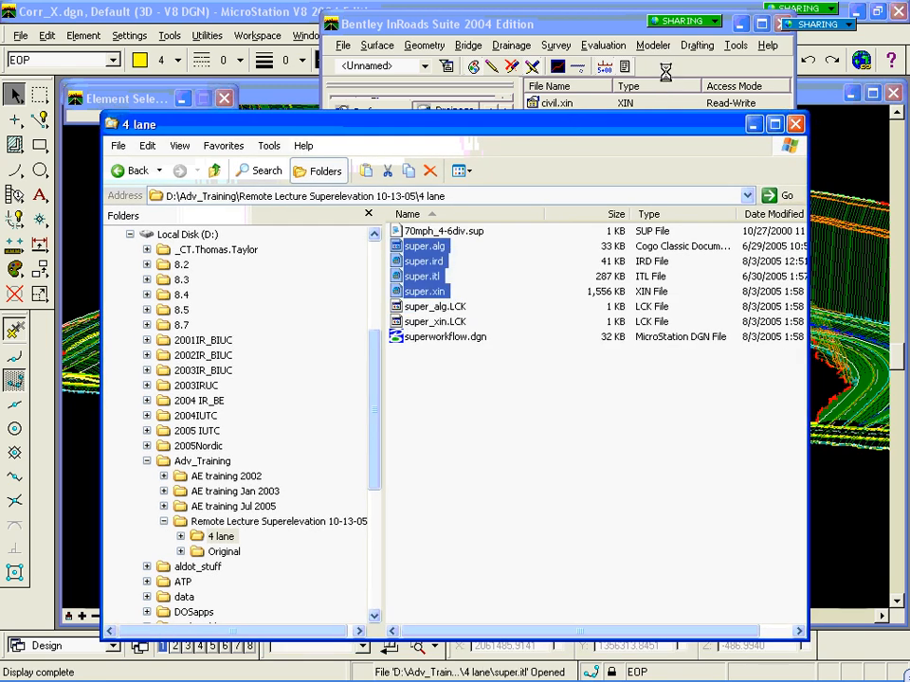
left_click(753, 124)
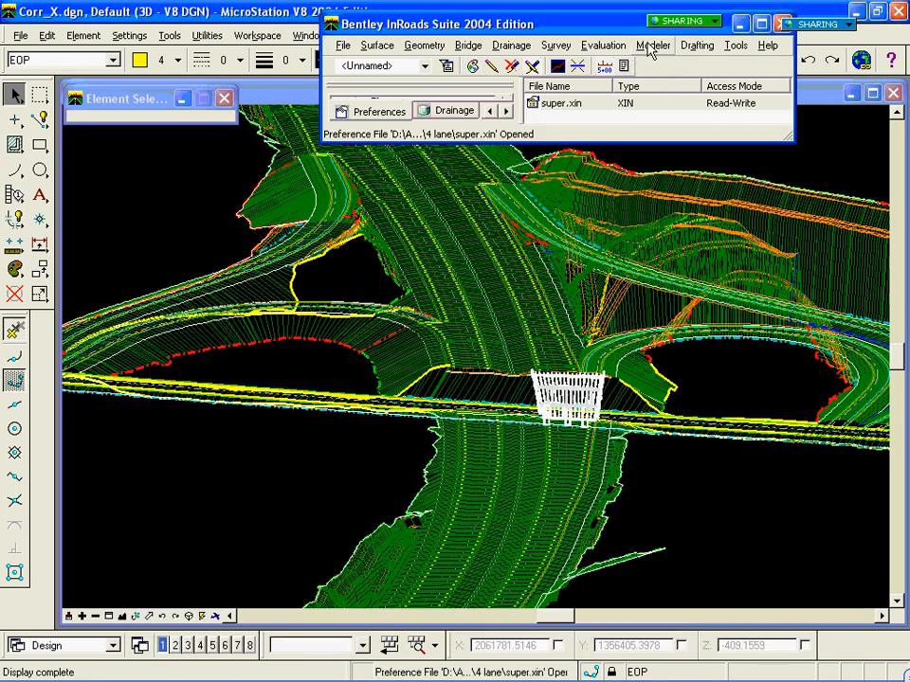
Open Roadway Designer for corridor Super and bring up its template drops beside the cross section.
left_click(651, 47)
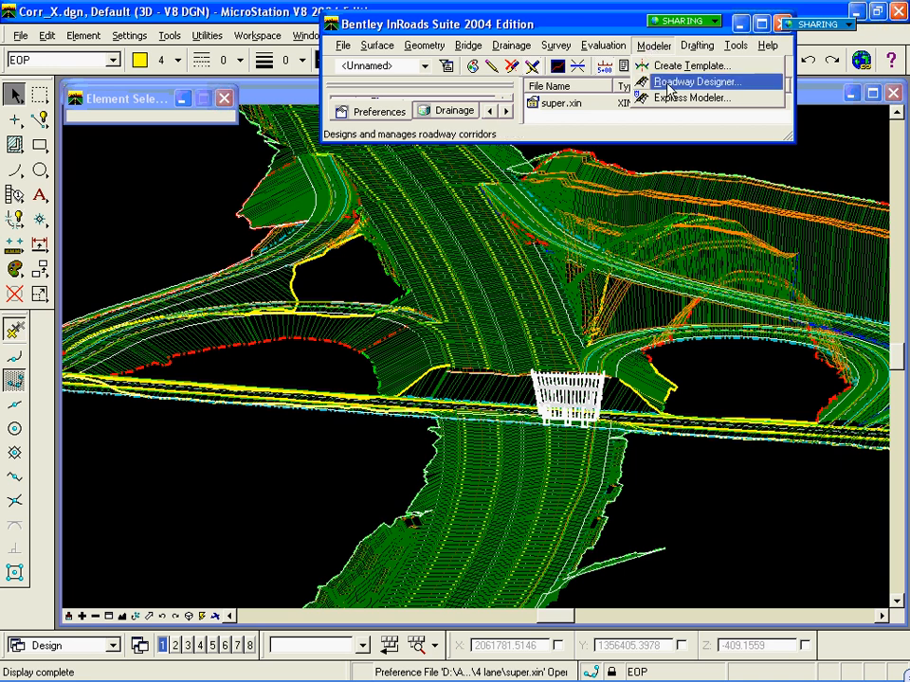
left_click(668, 84)
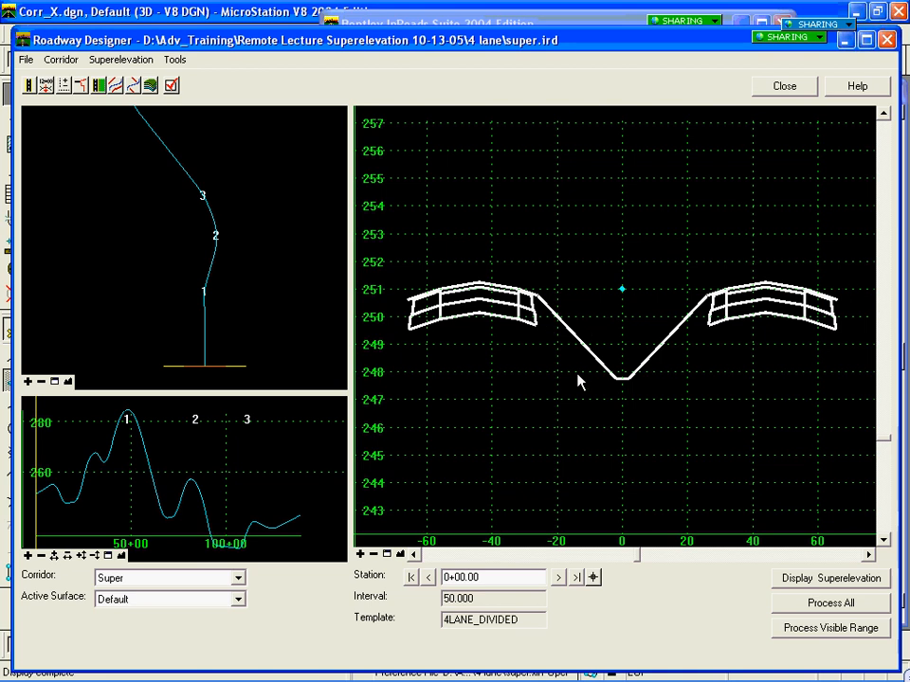
left_click(830, 584)
mouse_move(722, 296)
left_click(617, 277)
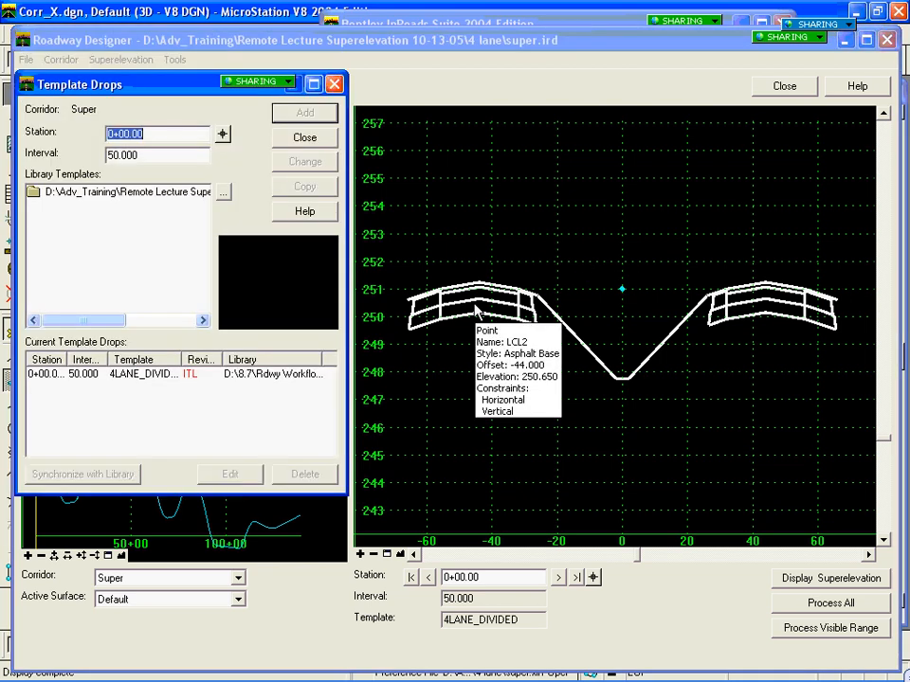
Change the template drop at station 0+00.00 of corridor Super to the library template 4LN-with Median plane.
left_click(147, 376)
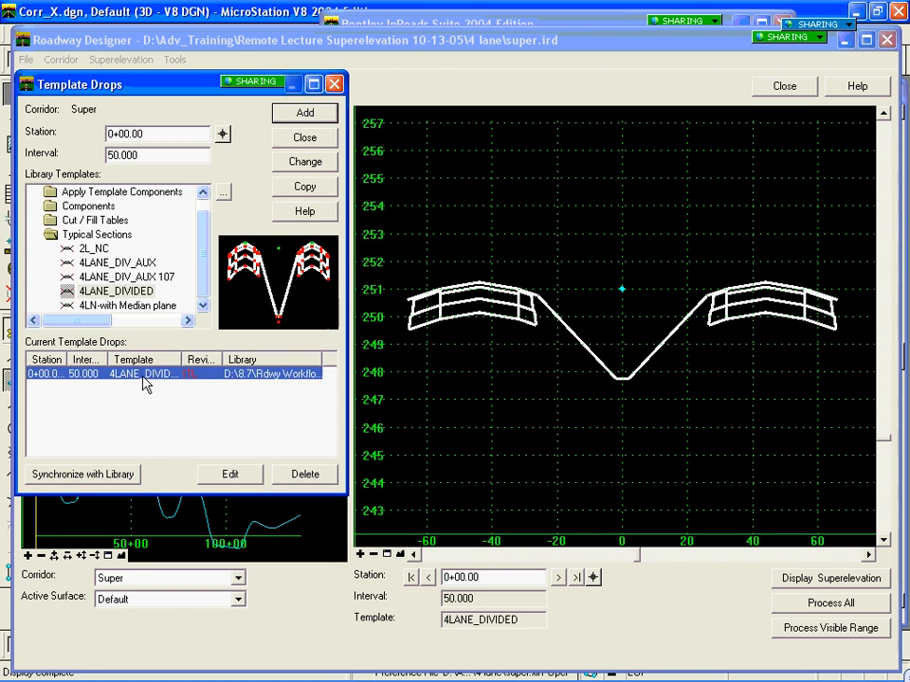
left_click(118, 305)
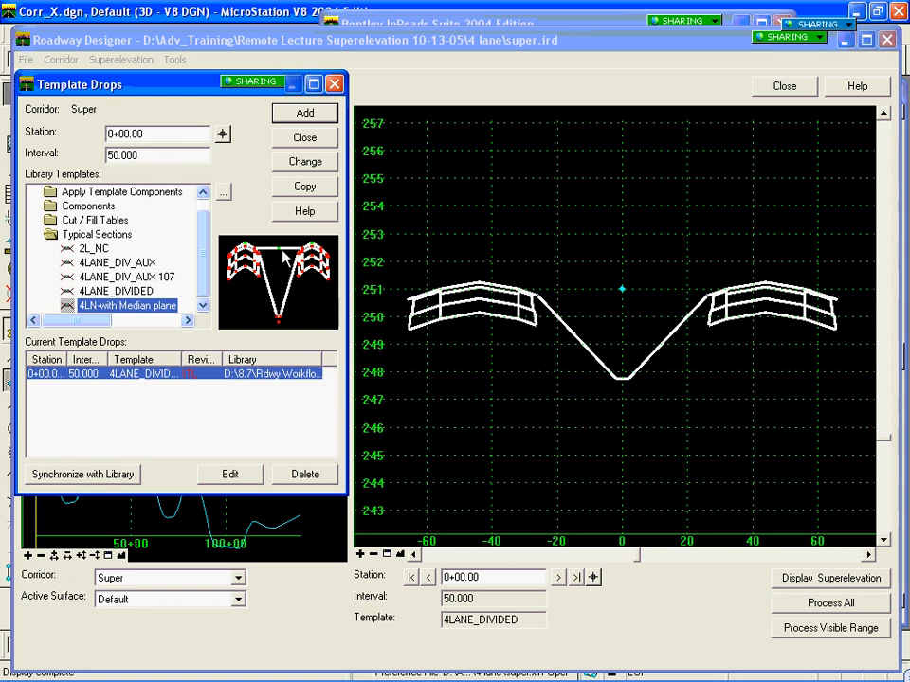
left_click(303, 165)
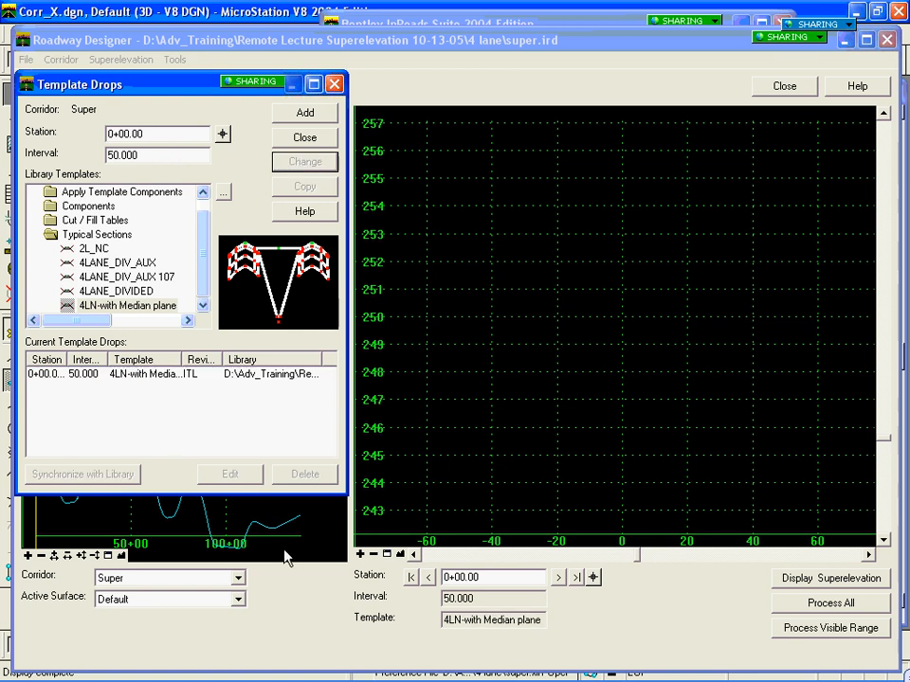
left_click(309, 140)
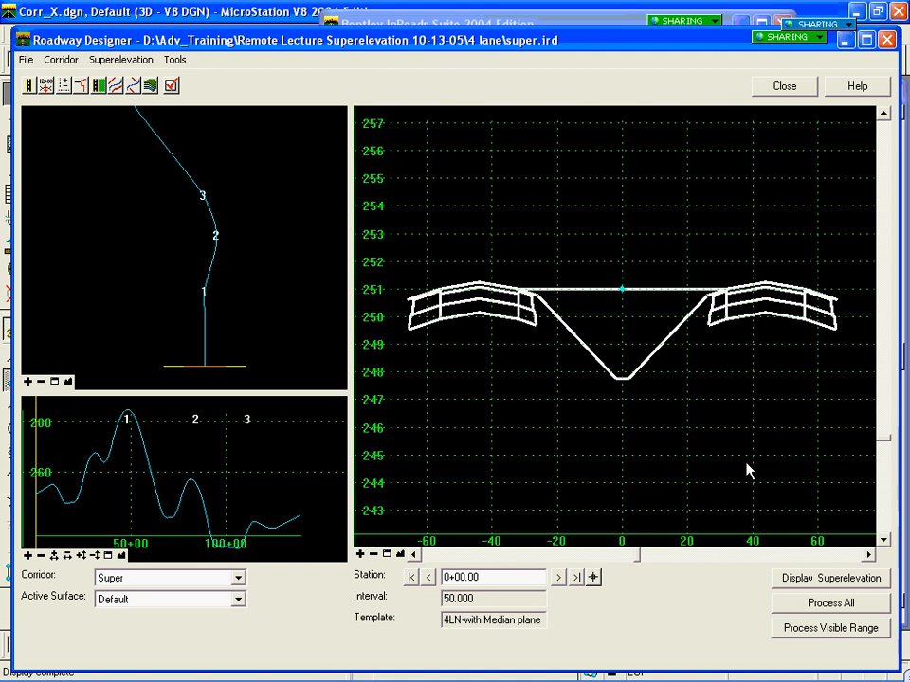
Display the superelevation of corridor Super and start the Table superelevation wizard.
mouse_move(602, 294)
left_click(834, 587)
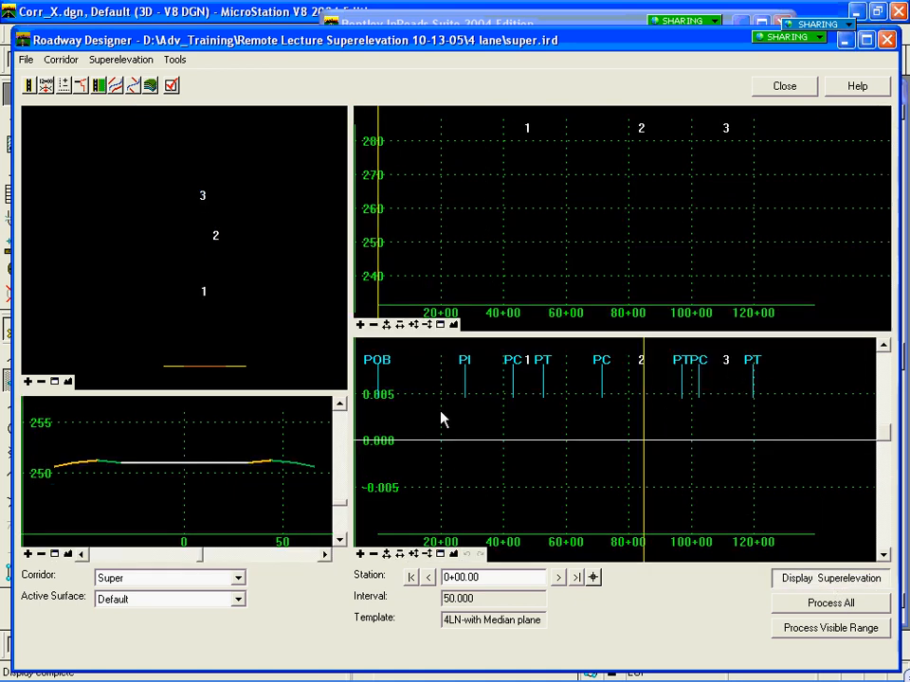
right_click(586, 410)
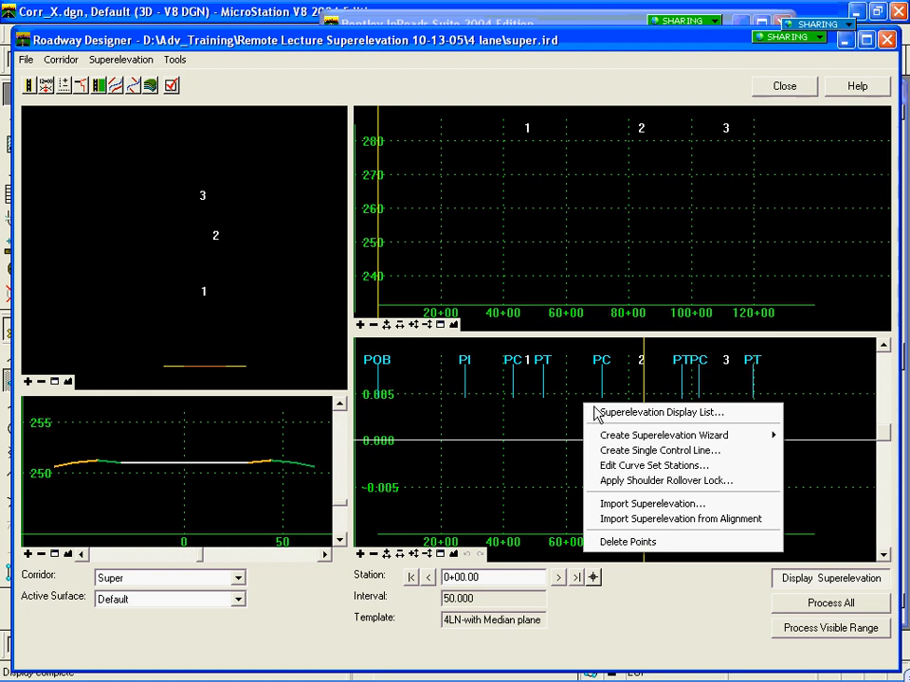
mouse_move(641, 442)
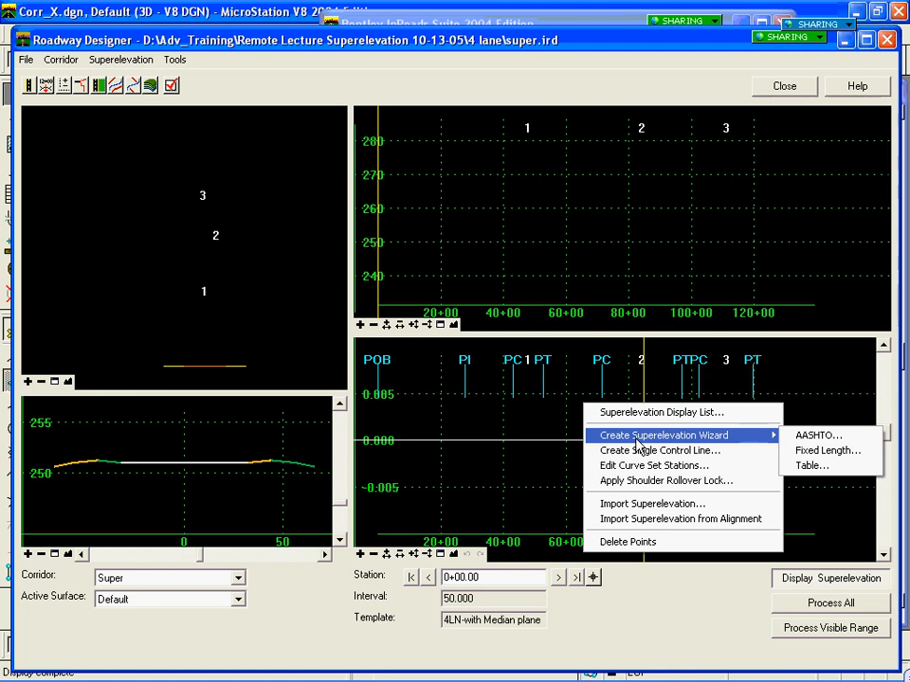
left_click(827, 465)
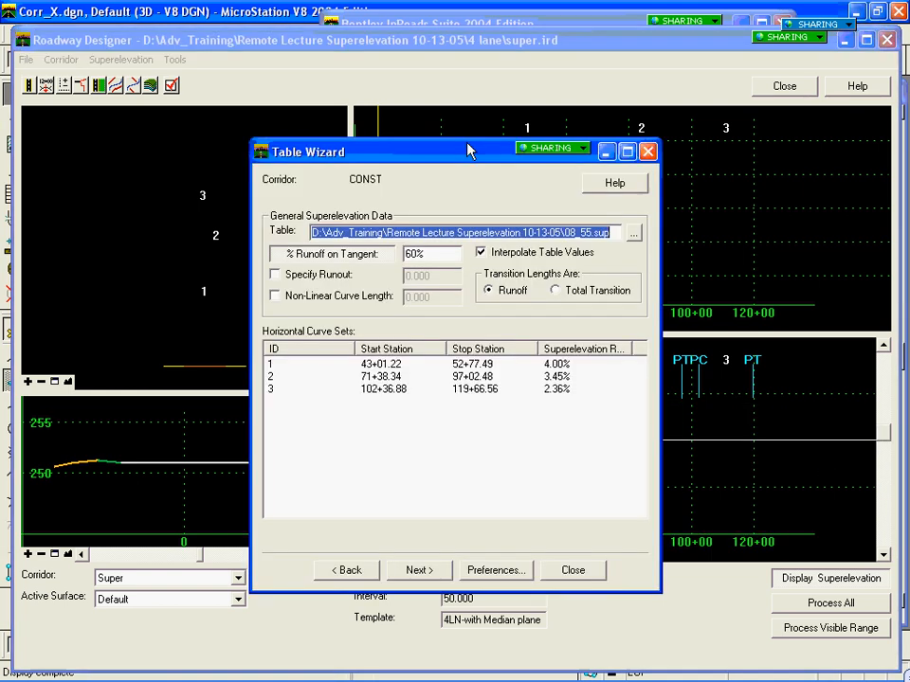
Load the superelevation table 70mph_4-6div.sup from the 4 lane folder with a design speed of 70.
left_click_drag(463, 149, 429, 104)
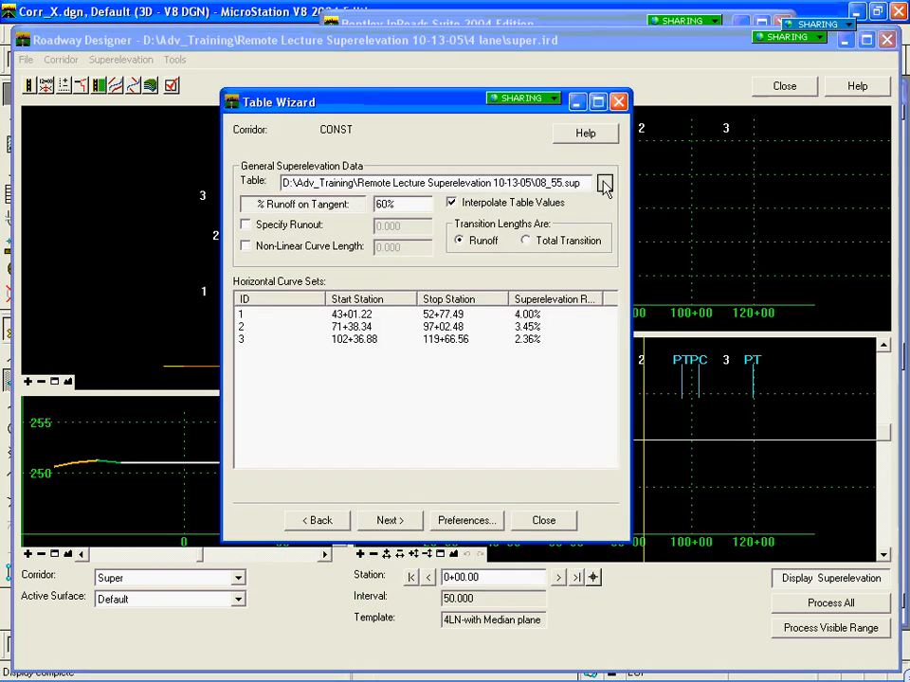
left_click(605, 185)
left_click(413, 68)
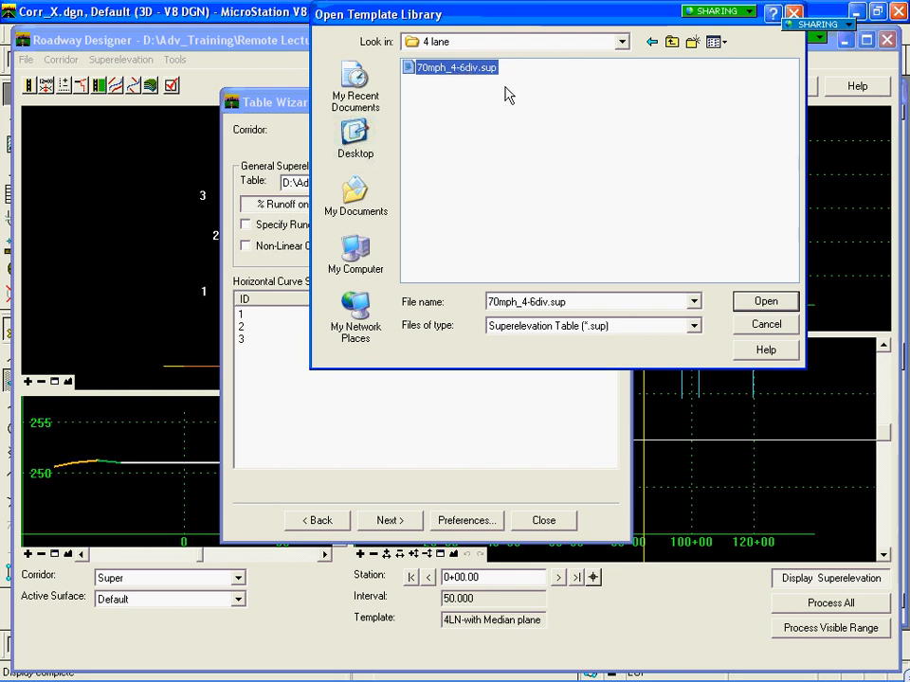
left_click(771, 303)
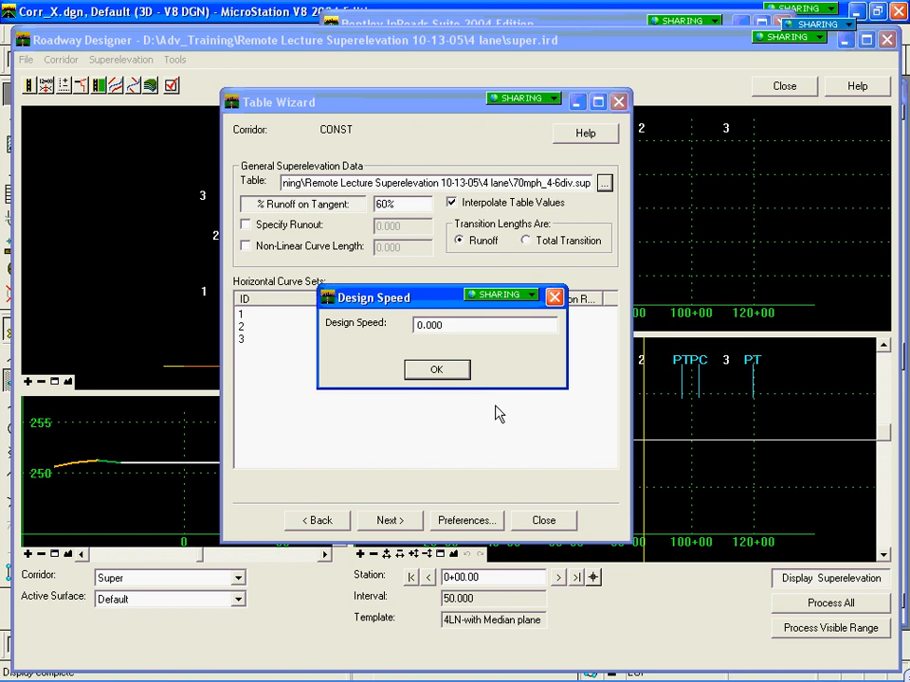
type("70")
key("Tab")
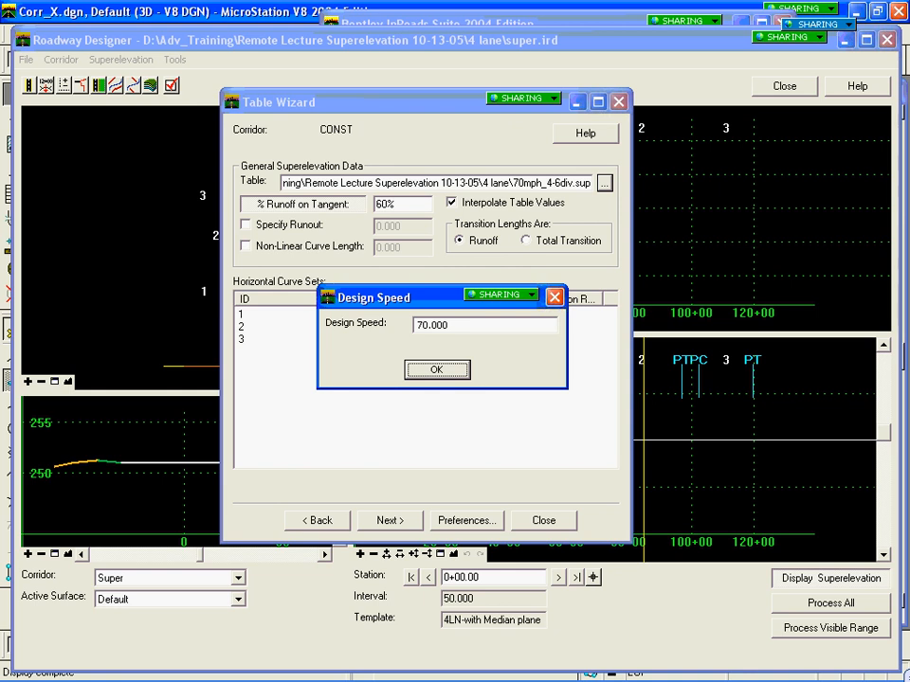
left_click(437, 370)
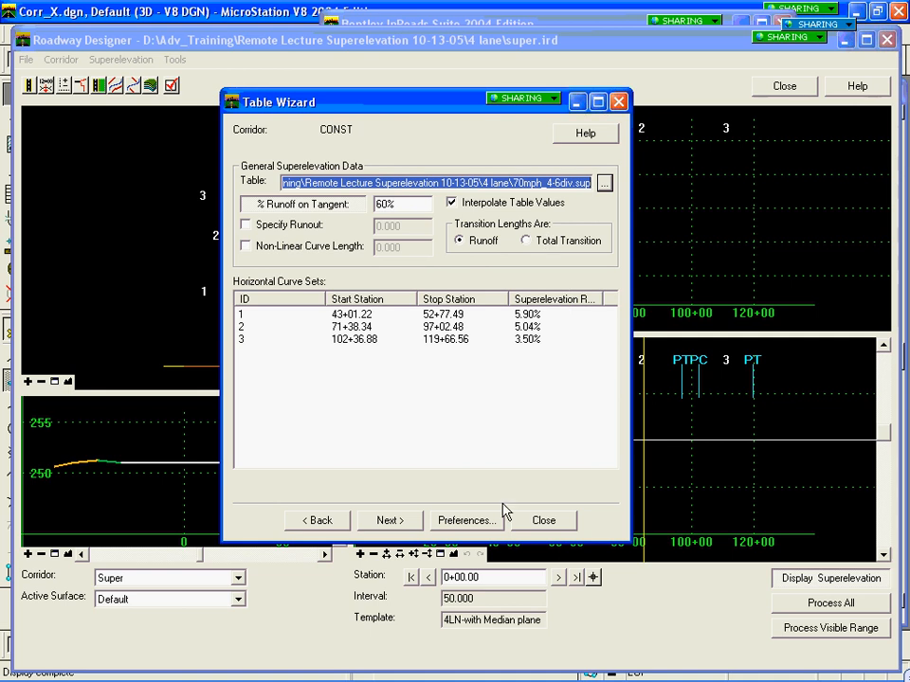
Set the superelevation table data to 80% Total on Tangent, with transition lengths given as Total Transition.
left_click(501, 515)
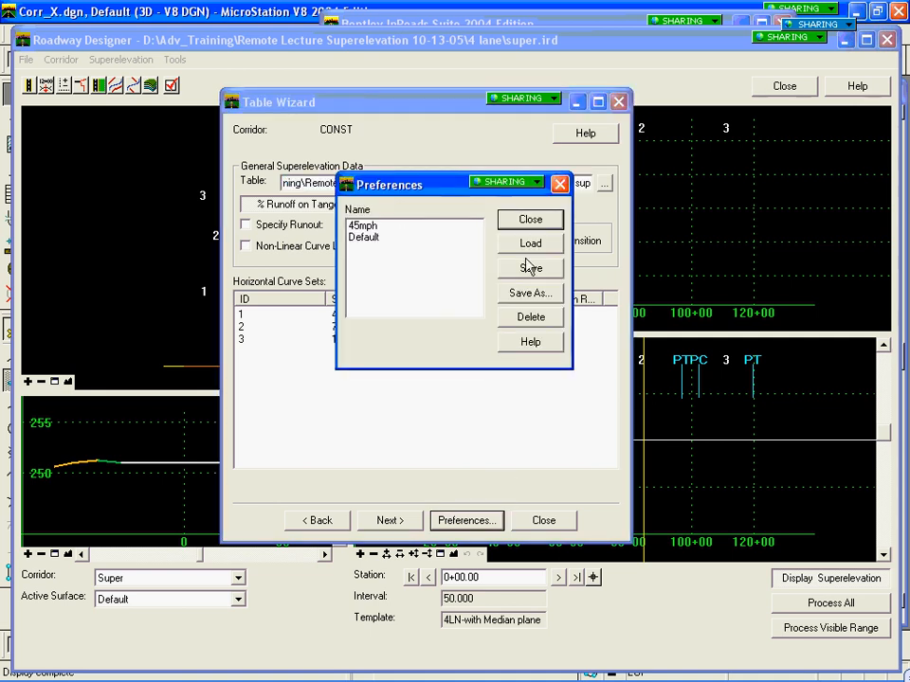
left_click(531, 221)
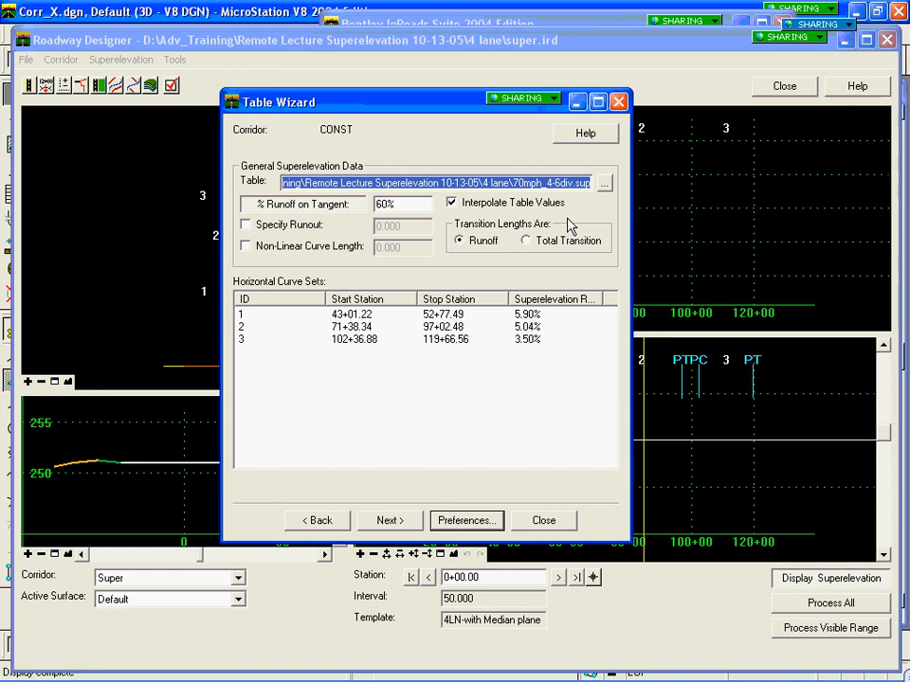
left_click(326, 206)
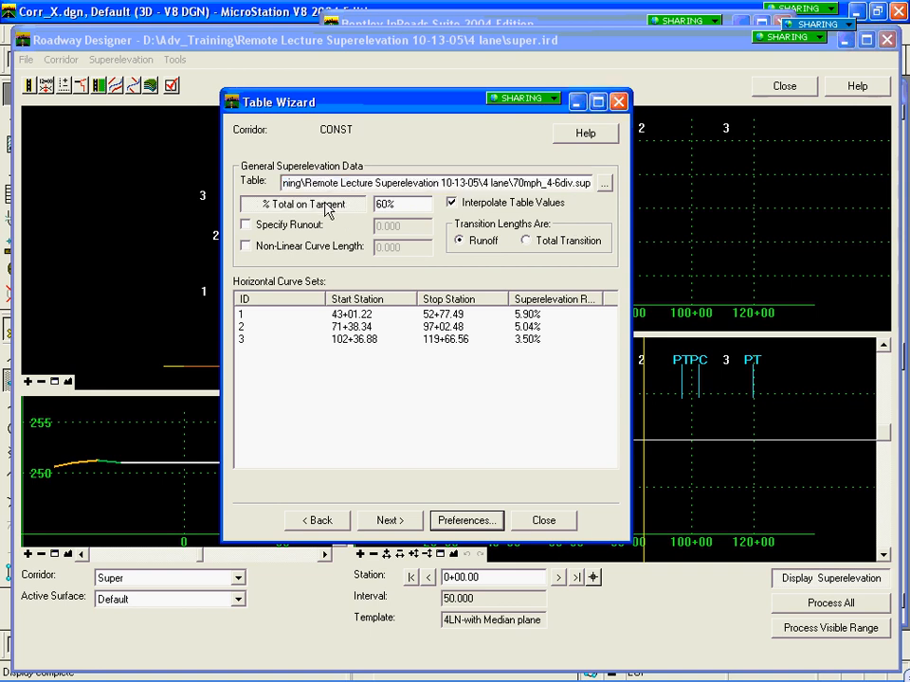
left_click_drag(404, 205, 371, 204)
type("80")
key("Tab")
left_click(526, 241)
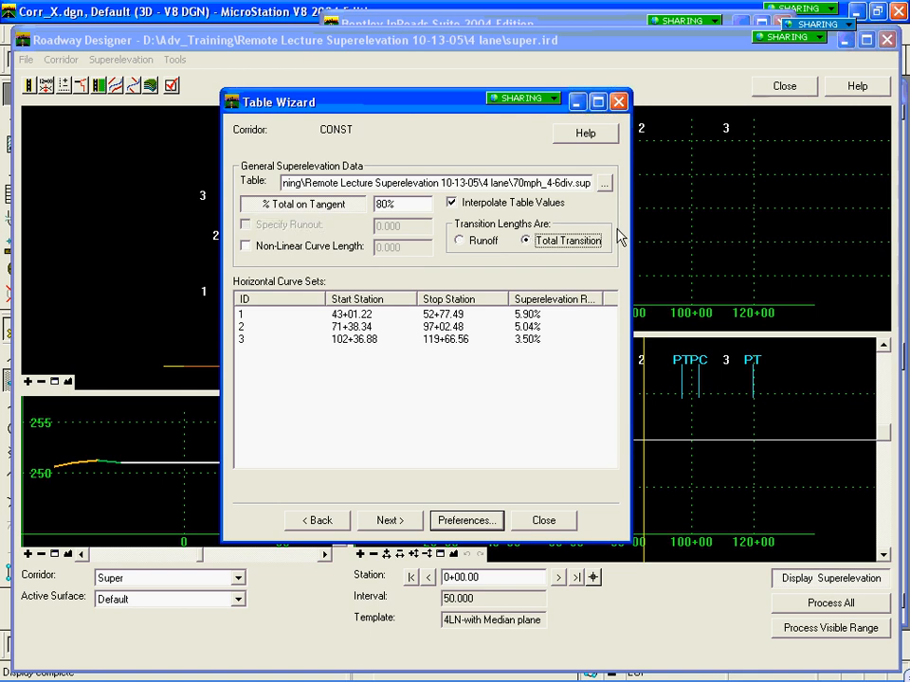
Start a new superelevation section named LT with the left roadway's crown, LCL, as its crown point.
left_click(388, 522)
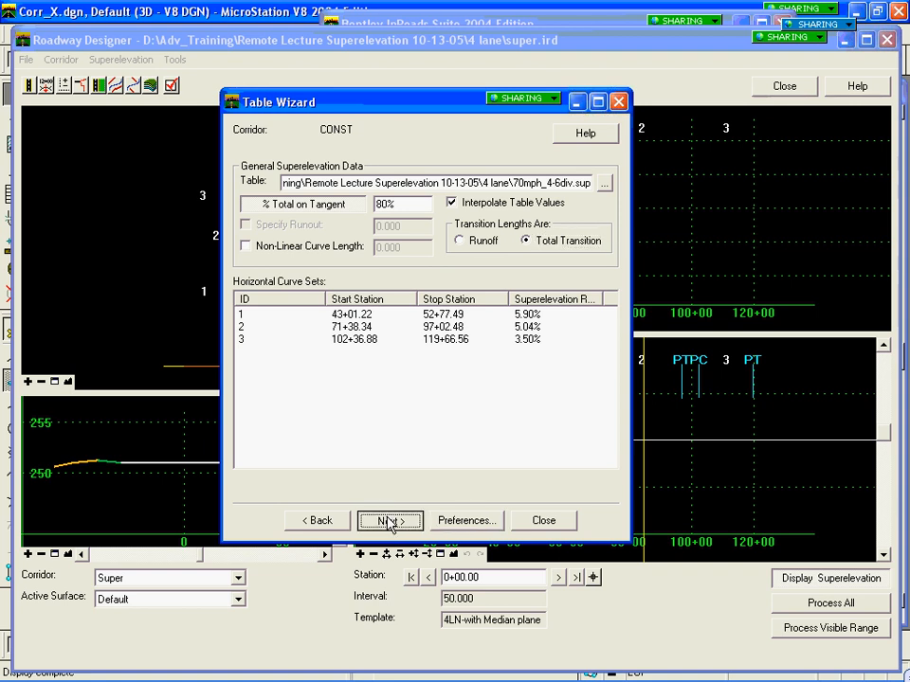
left_click(437, 292)
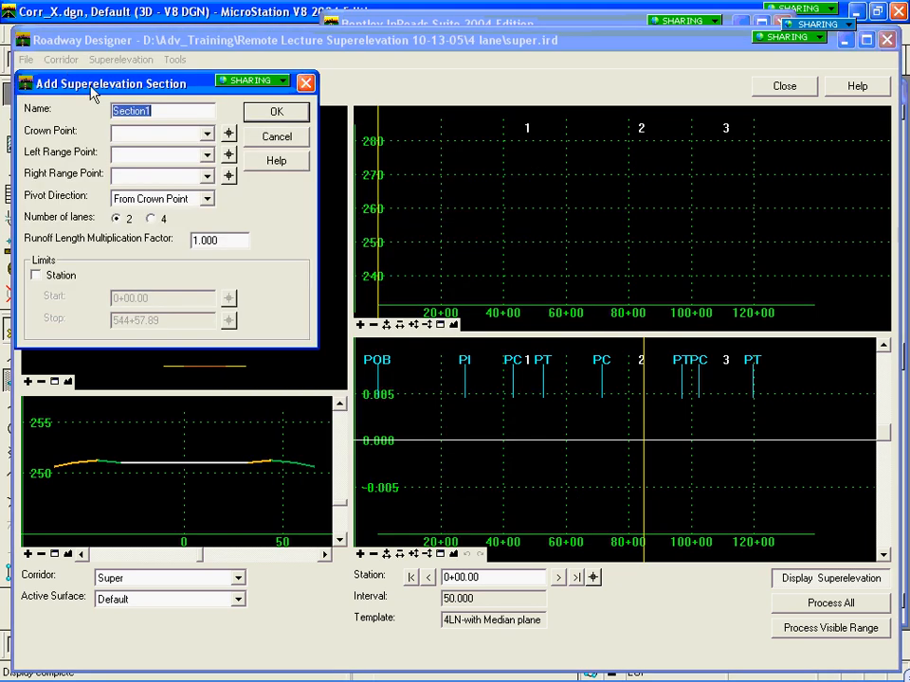
left_click_drag(232, 86, 374, 87)
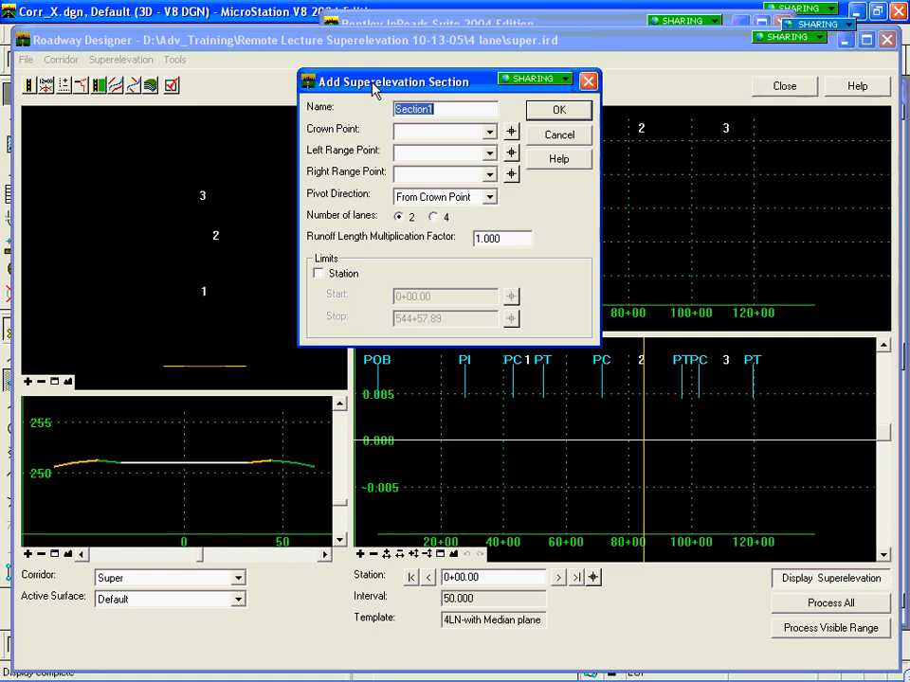
type("LT")
key("Tab")
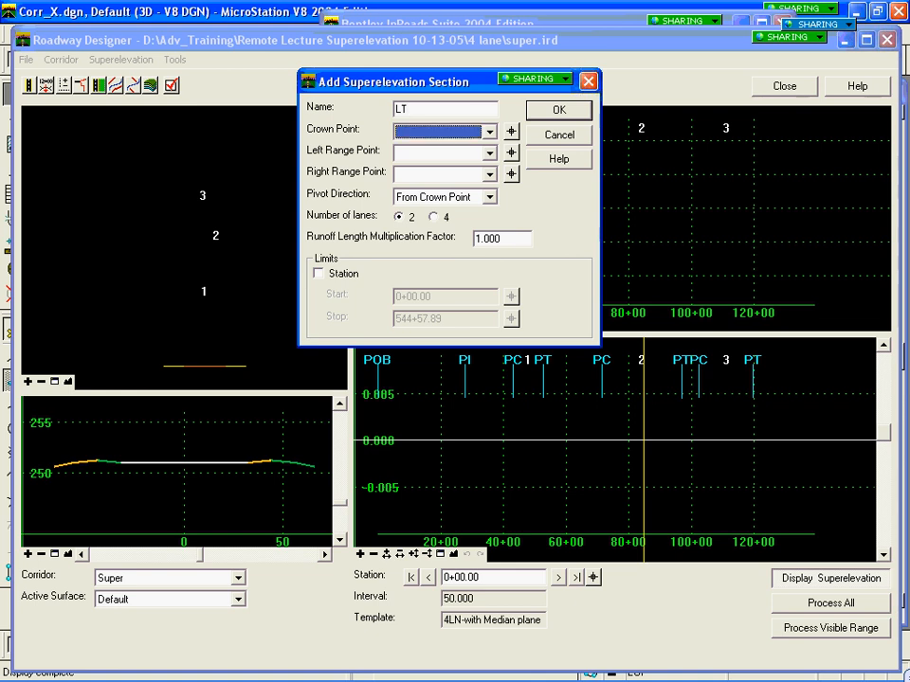
left_click(511, 134)
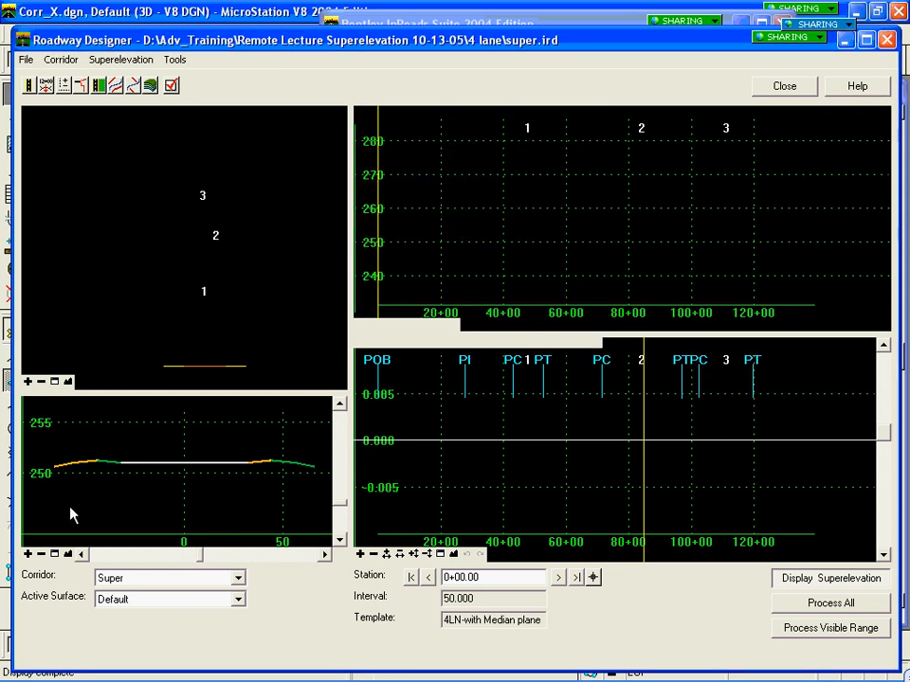
left_click(97, 460)
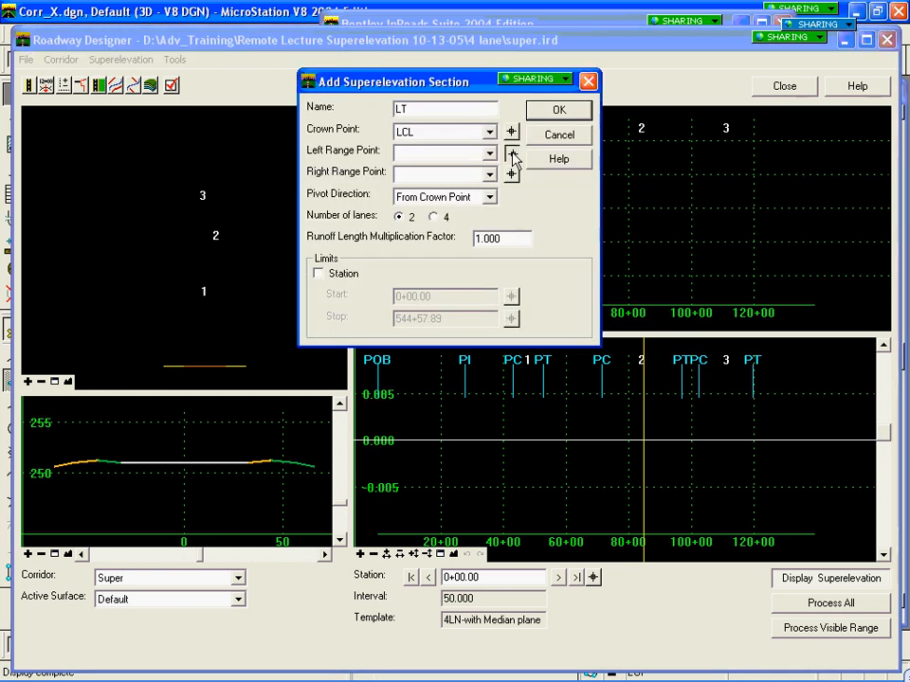
Give section LT the left range point LOEP, right range point LIEP and pivot direction From Right Edge, and add it.
left_click(512, 154)
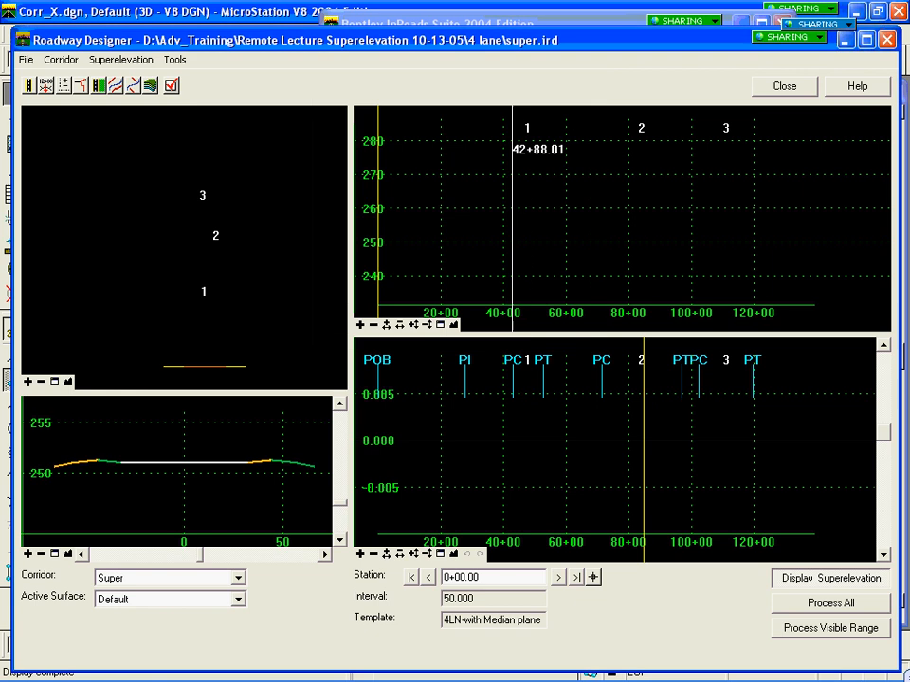
left_click(78, 470)
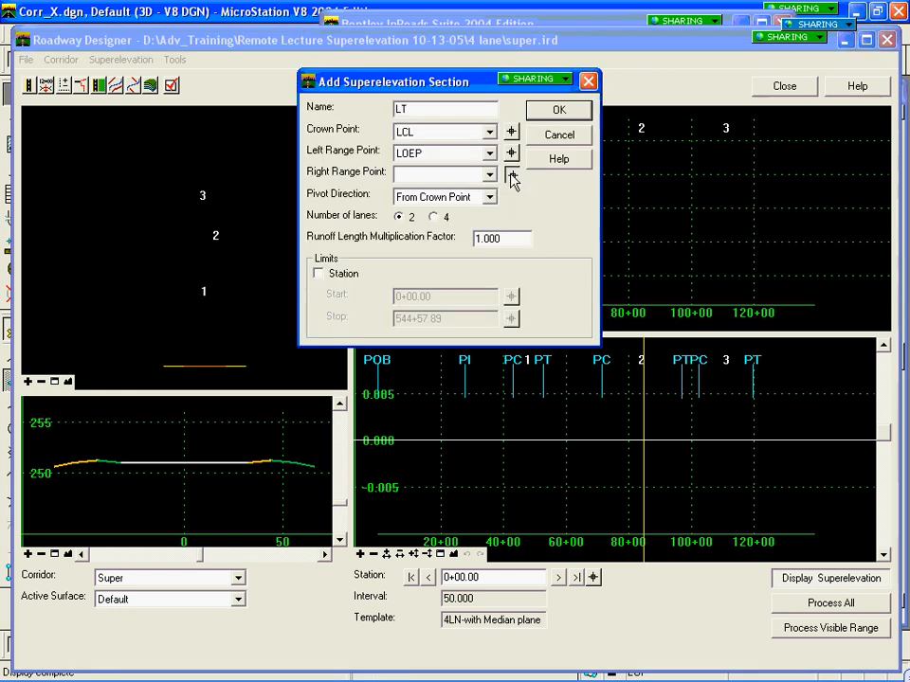
left_click(512, 176)
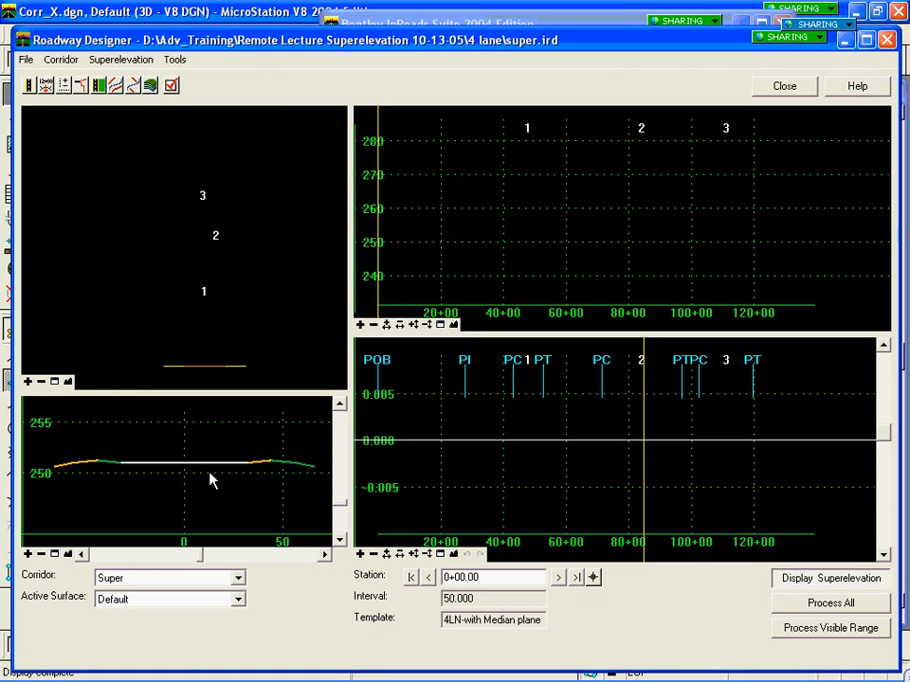
left_click(119, 466)
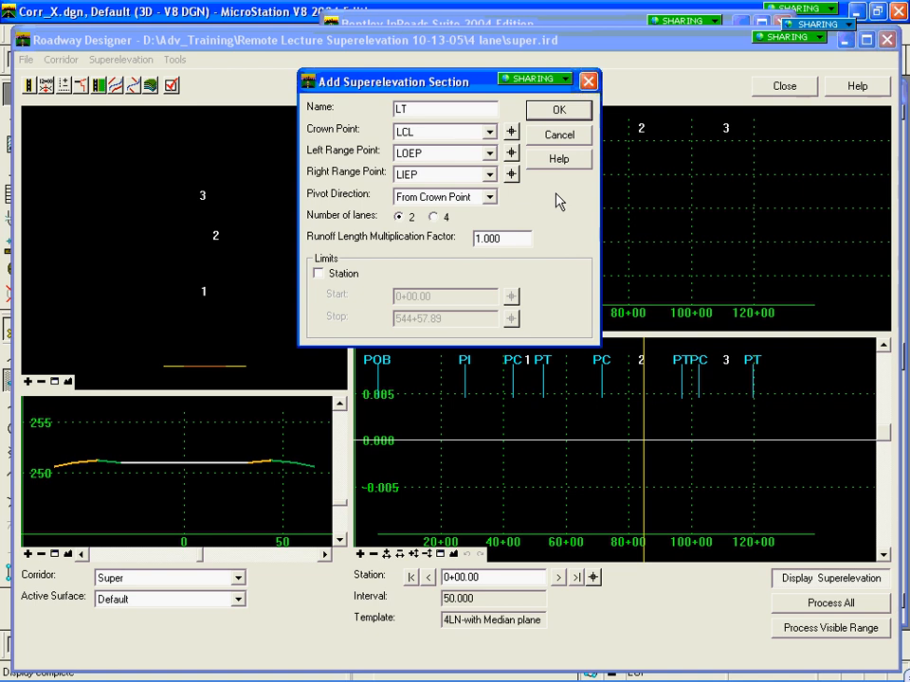
left_click(445, 199)
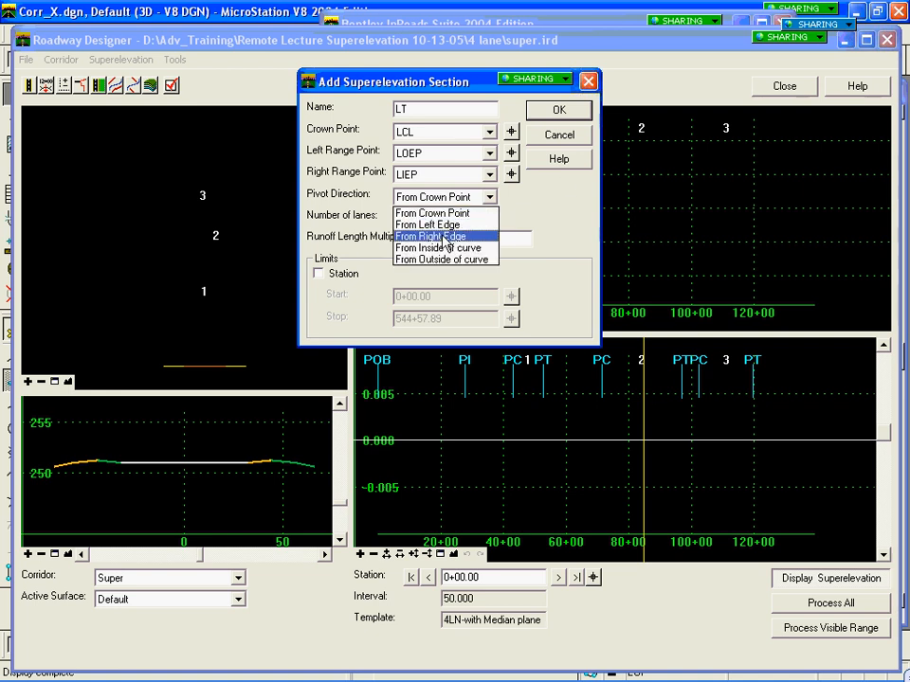
left_click(444, 237)
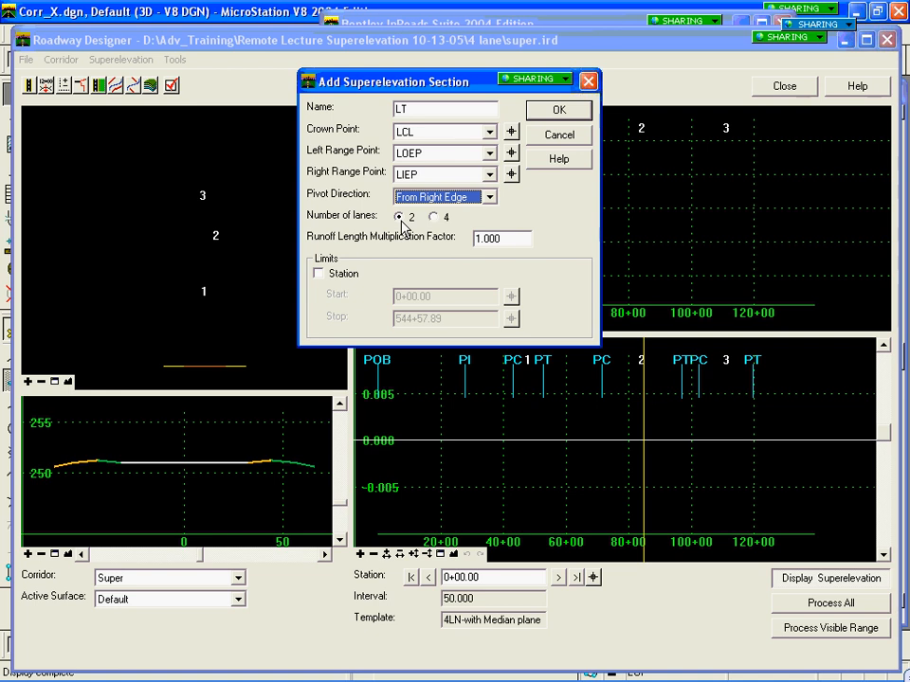
left_click(563, 112)
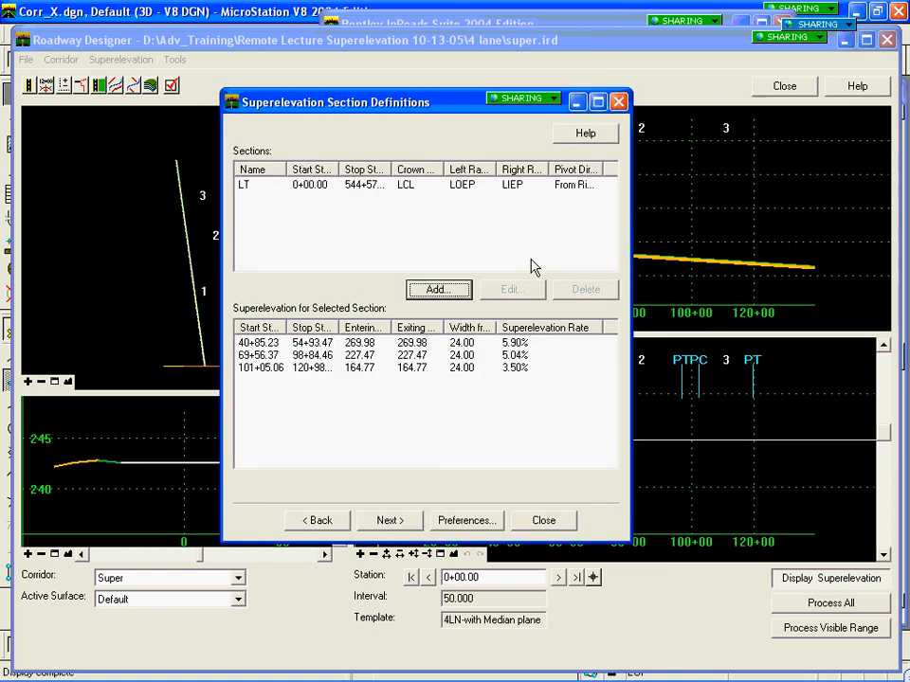
Start a second superelevation section named RT with the right roadway's crown, RCL, as its crown point.
left_click(436, 295)
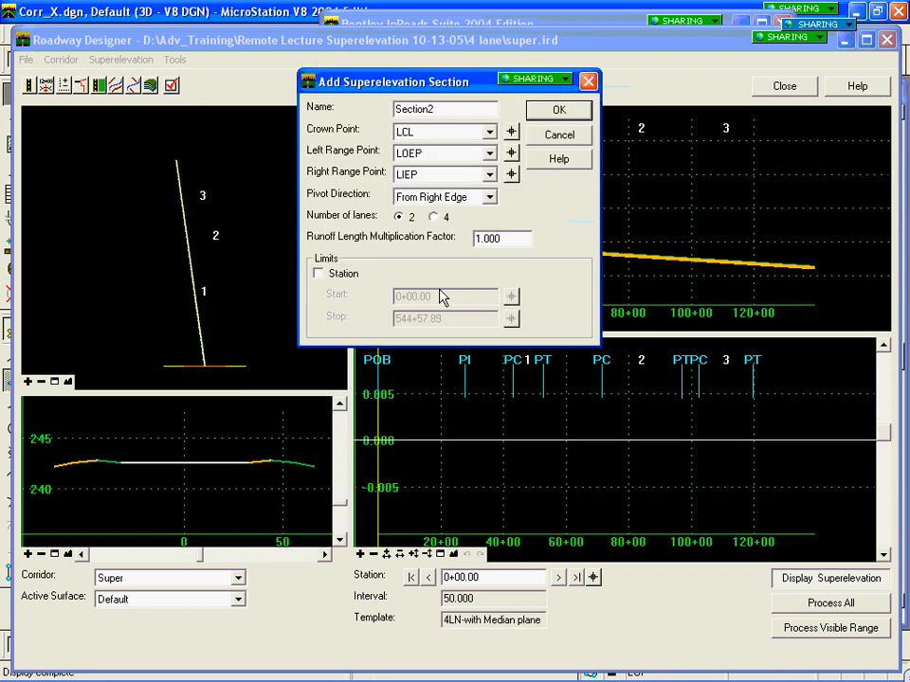
double_click(451, 108)
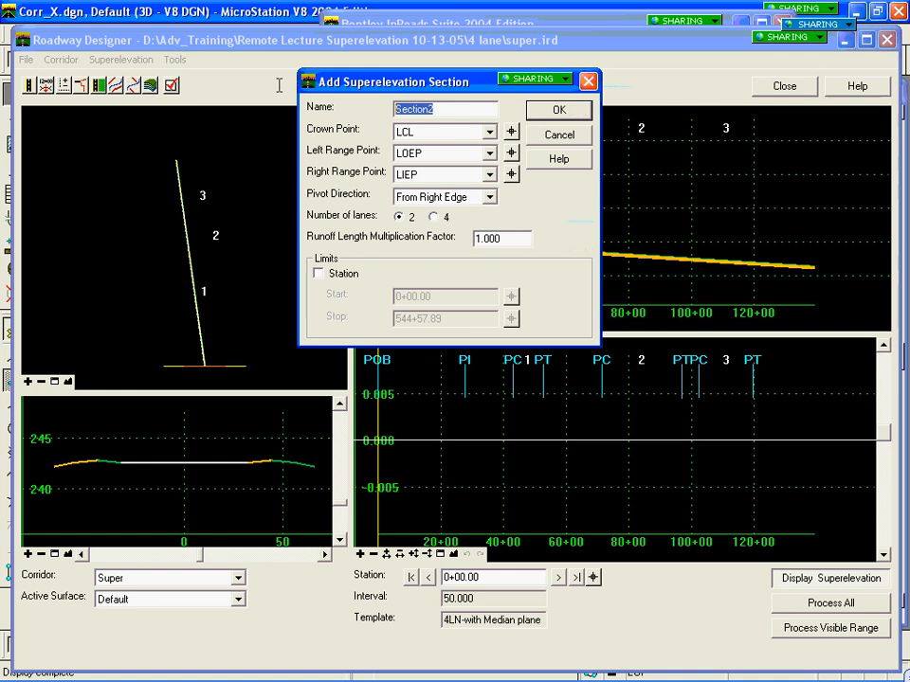
type("RT")
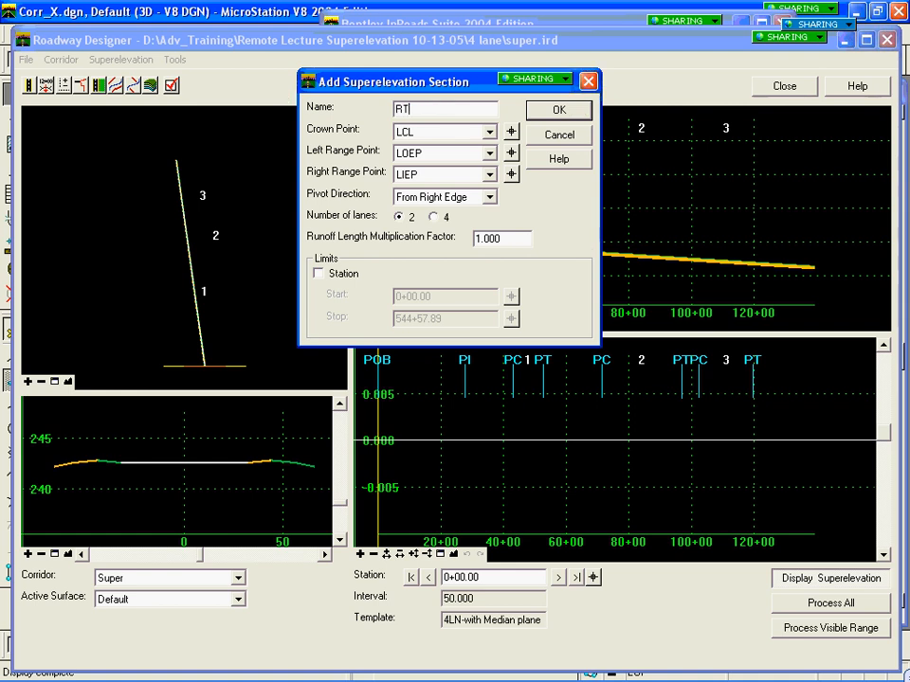
key("Tab")
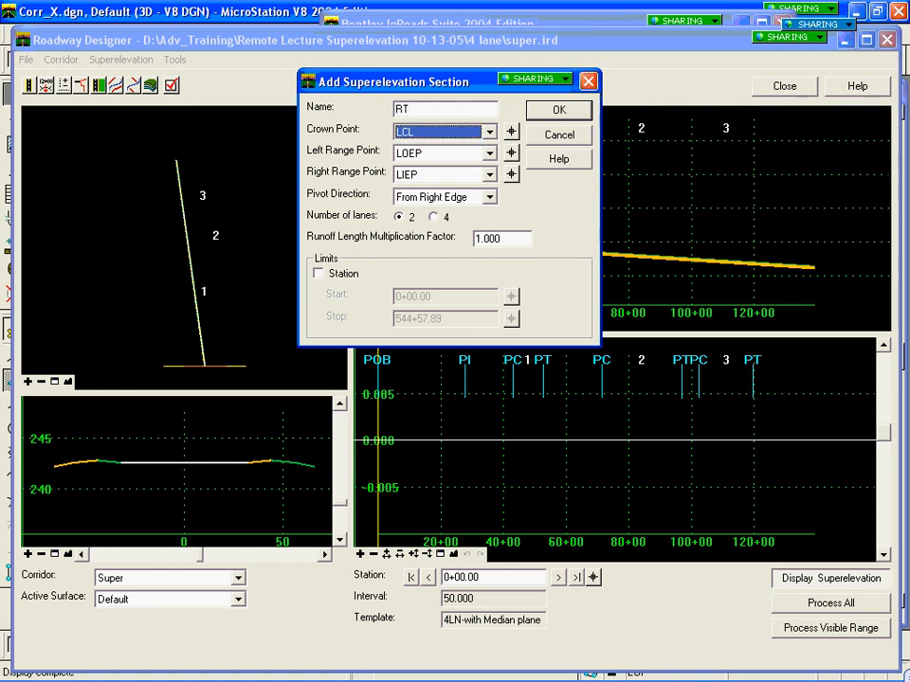
left_click(511, 131)
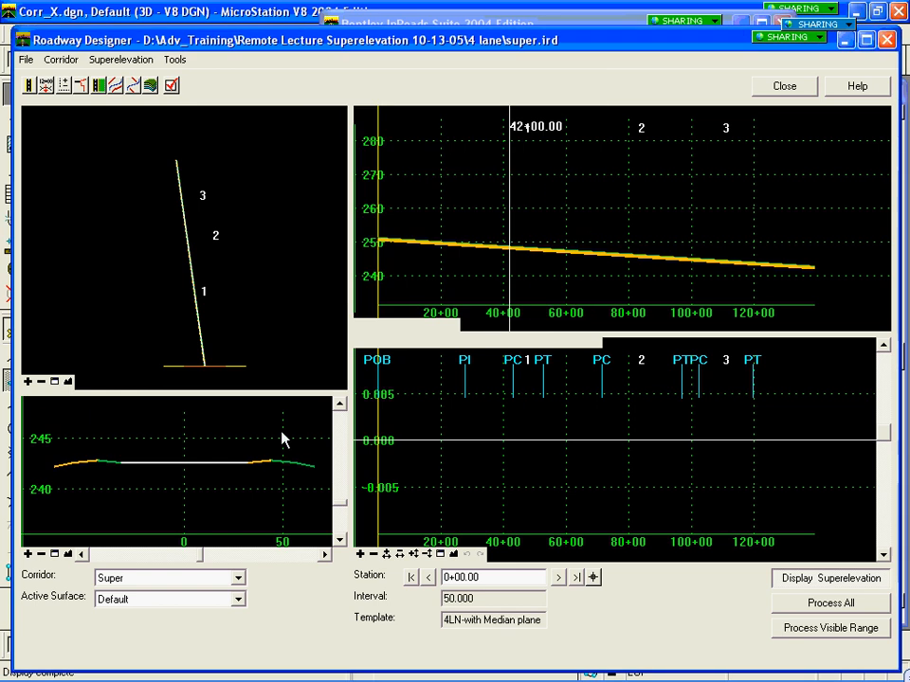
left_click(270, 463)
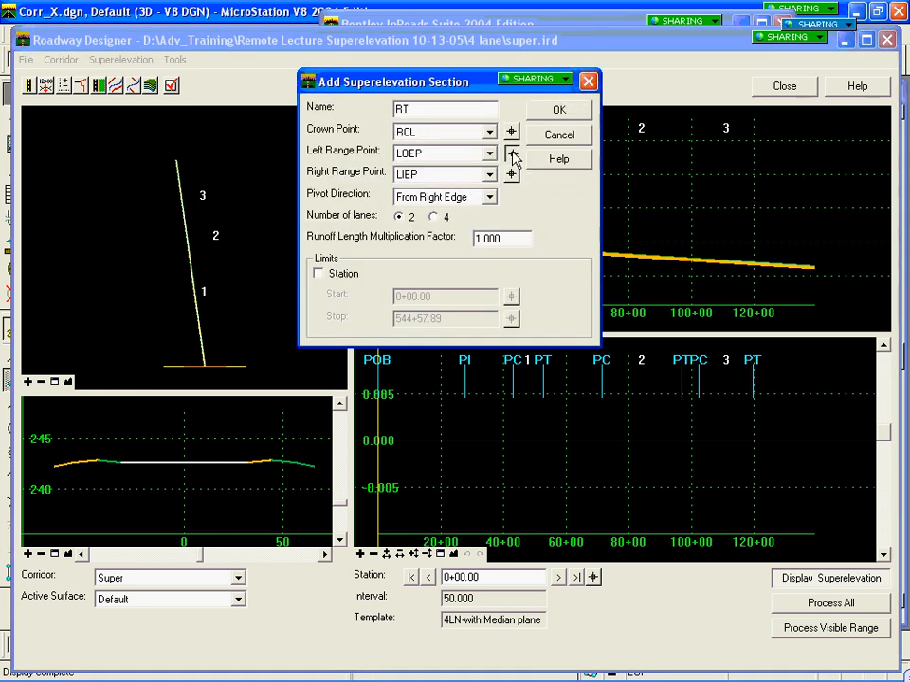
Give section RT the left range point RIEP, right range point ROEP and pivot direction From Left Edge, and add it.
left_click(512, 154)
left_click(247, 467)
left_click(512, 175)
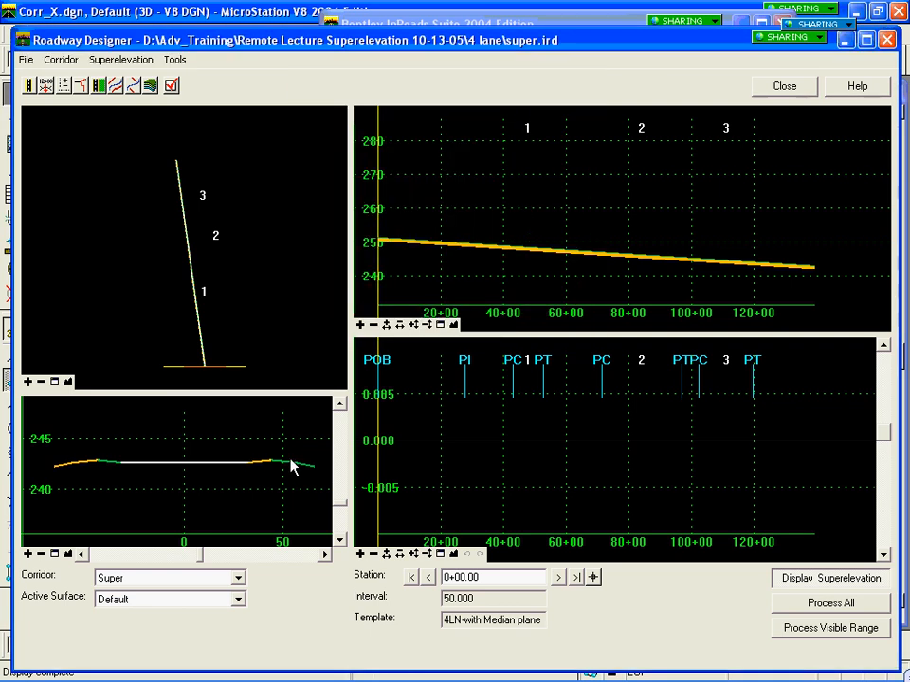
left_click(290, 468)
left_click(458, 204)
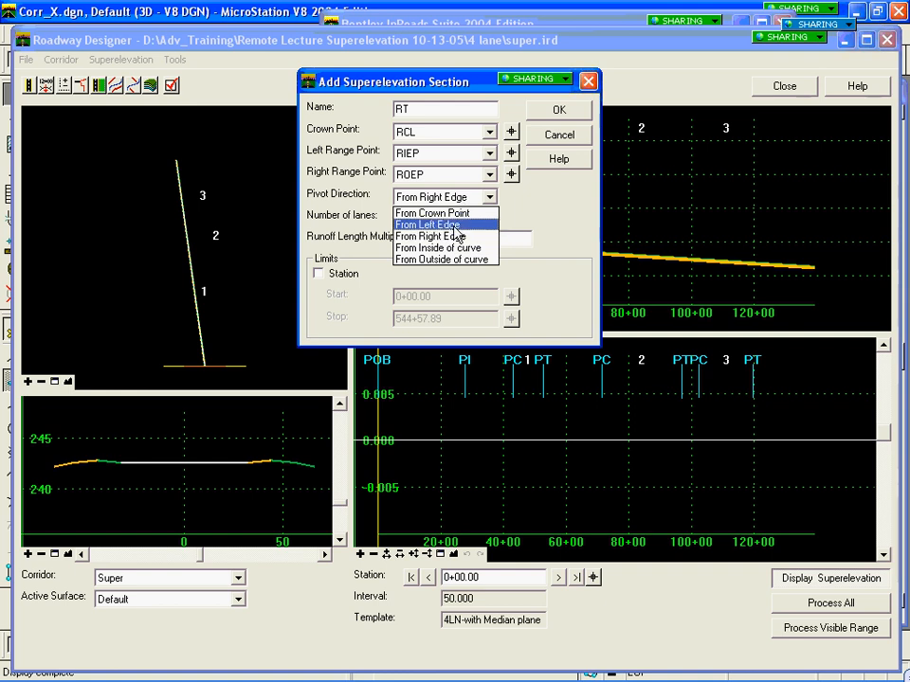
left_click(456, 225)
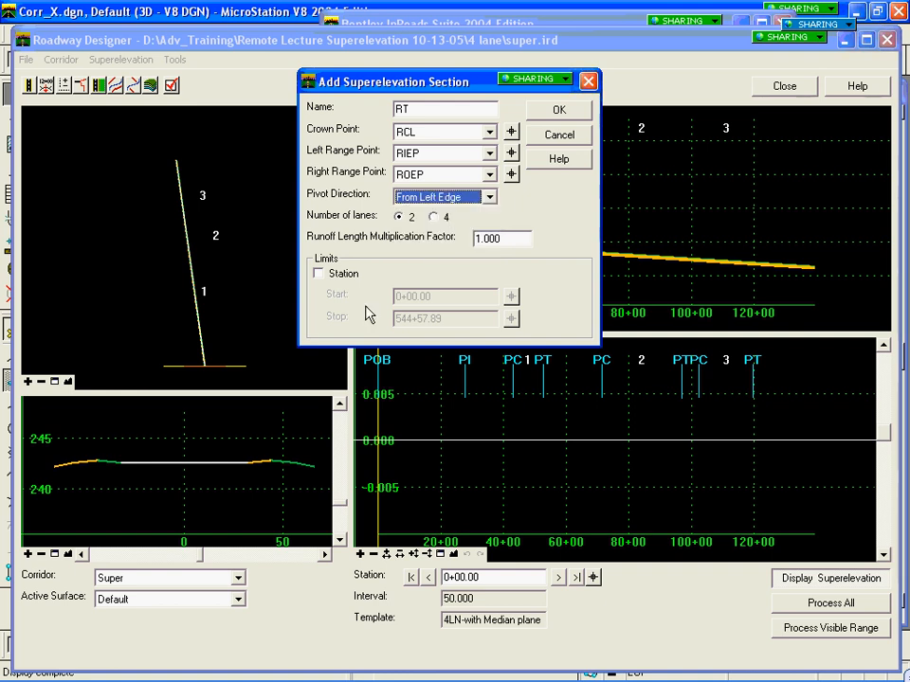
mouse_move(251, 468)
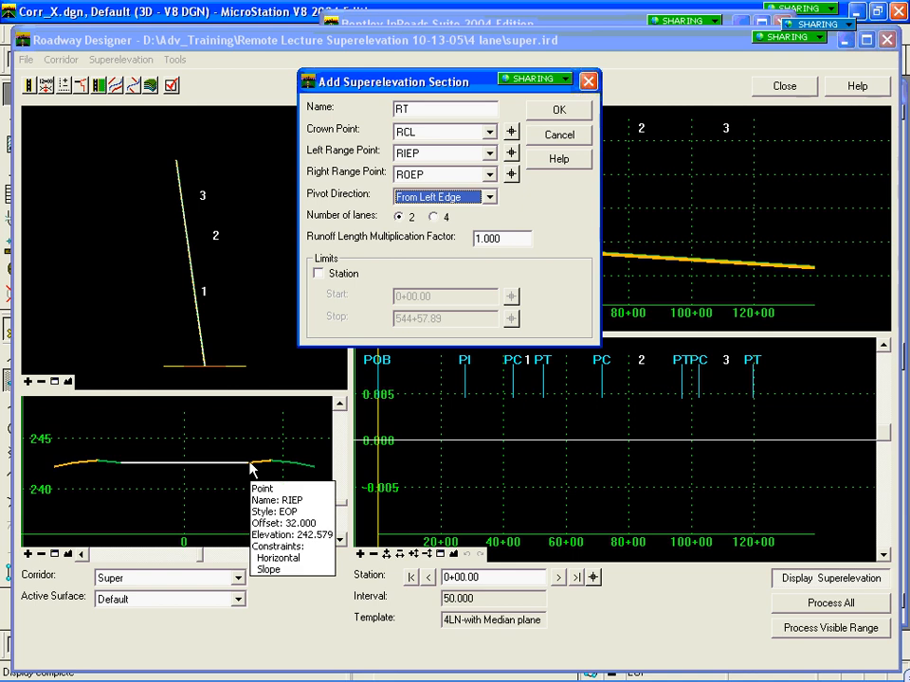
left_click(561, 111)
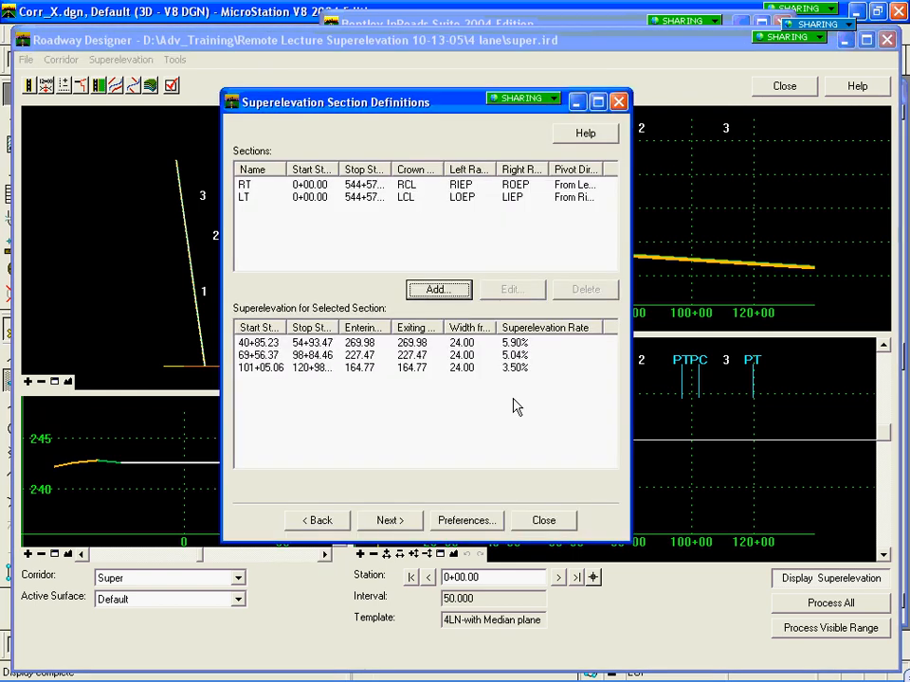
Review the superelevation controls of sections RT and LT, and finish the wizard to generate the superelevation.
left_click(399, 521)
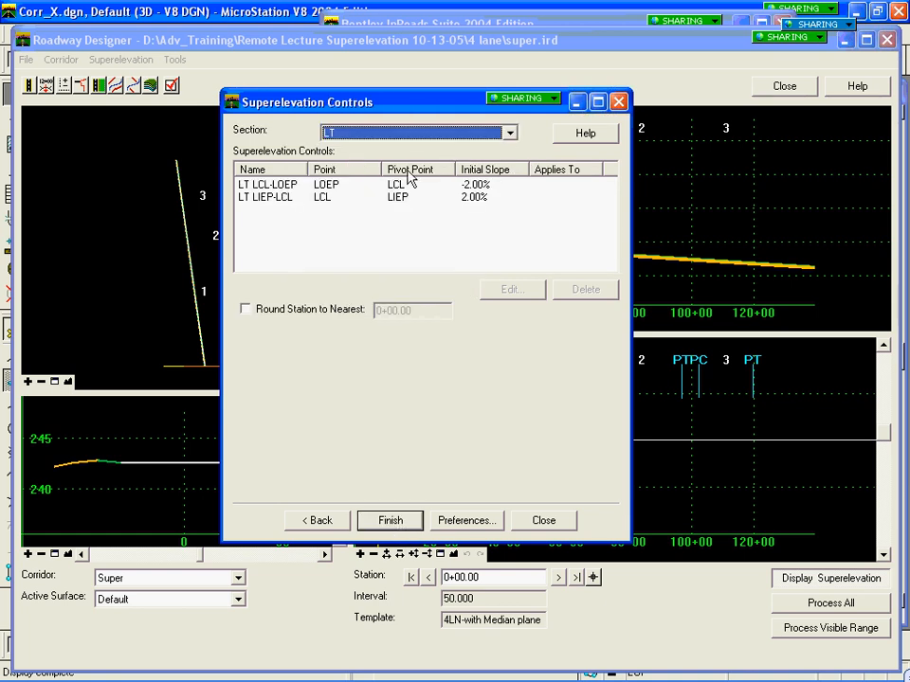
left_click(407, 137)
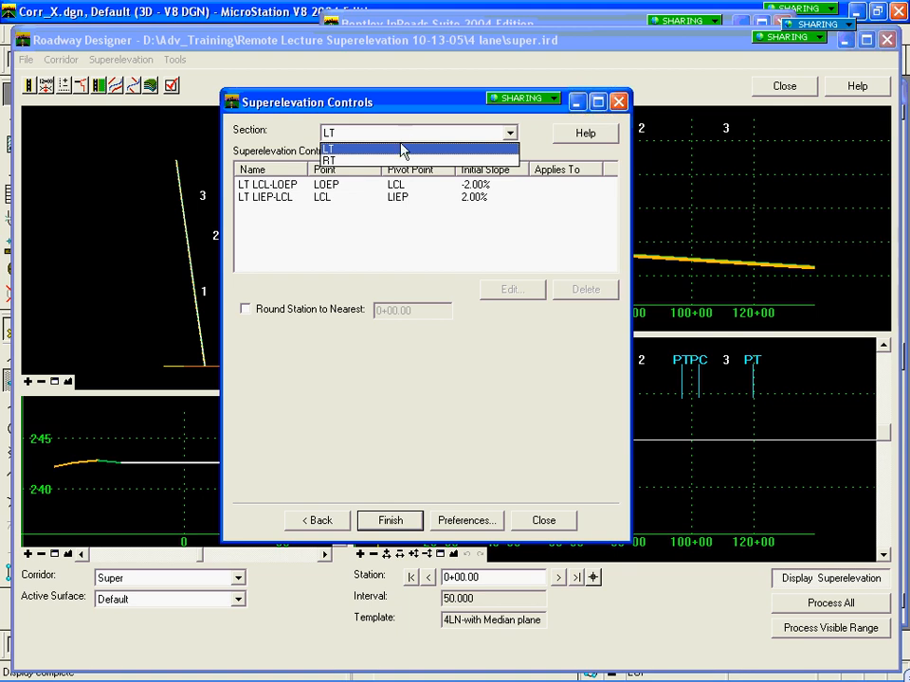
left_click(402, 159)
left_click(402, 137)
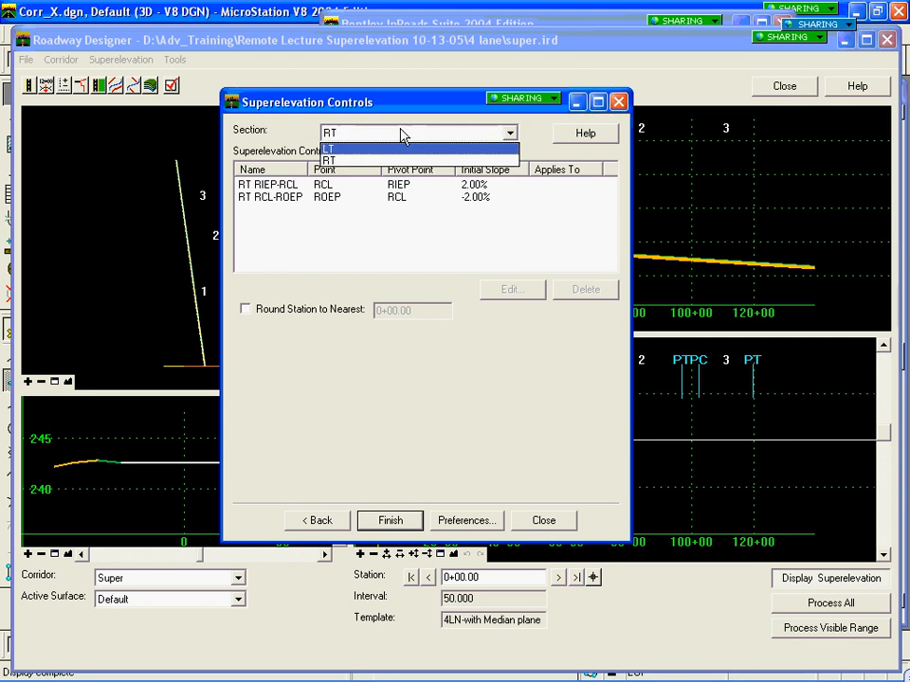
left_click(400, 148)
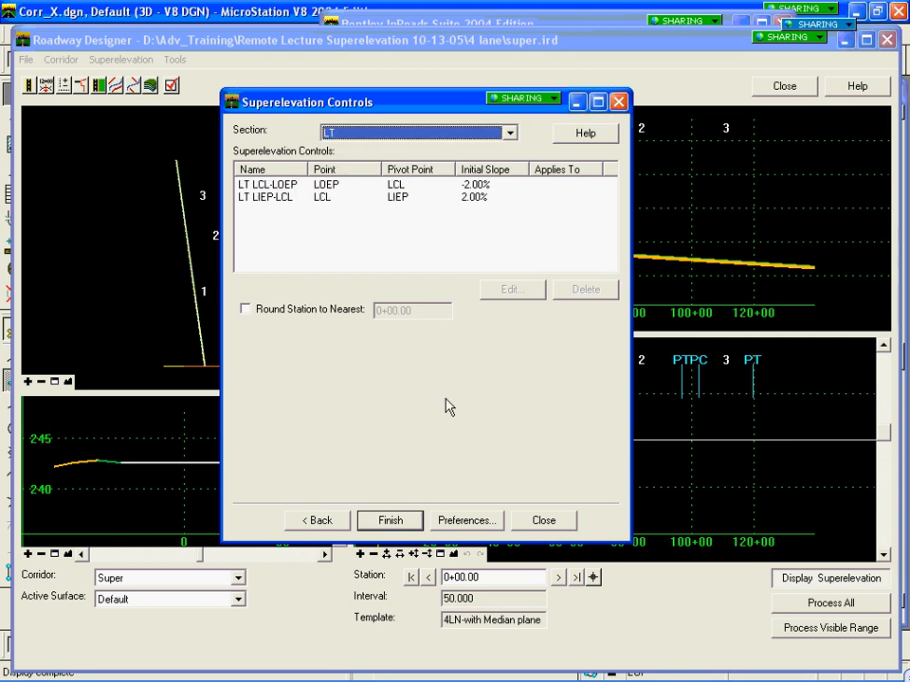
left_click(392, 522)
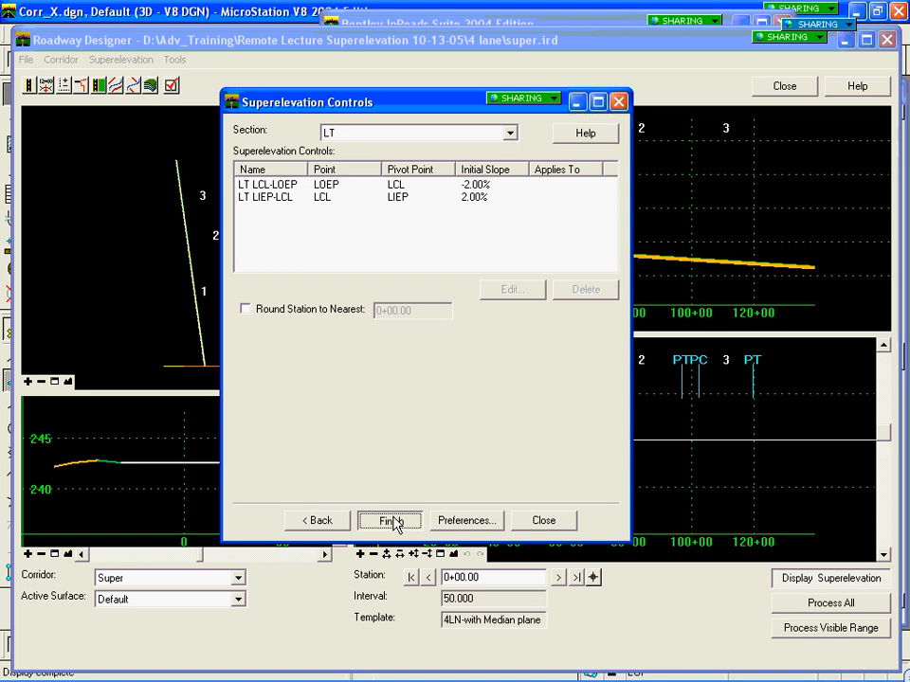
left_click(393, 522)
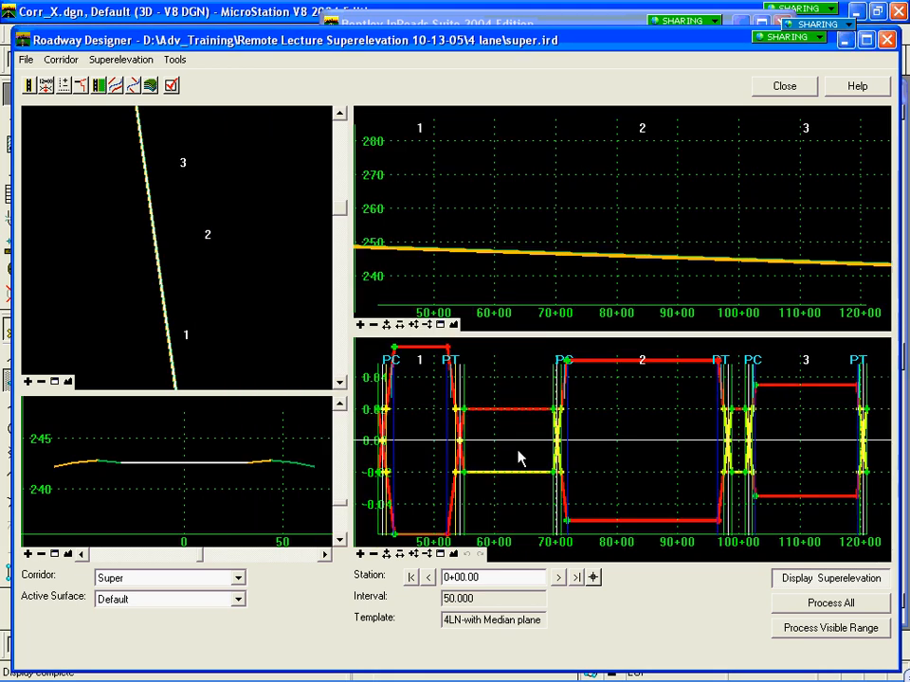
Examine the cross section at station 46+50.00, inspecting the right roadway's slopes up close and the whole section with its median plane.
left_click(414, 423)
left_click(54, 553)
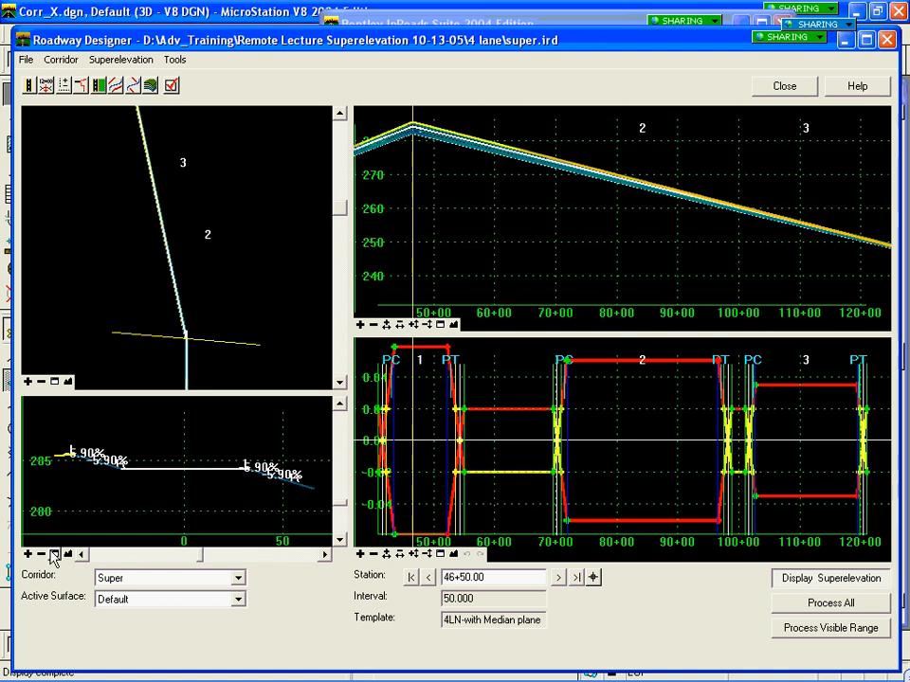
left_click(229, 513)
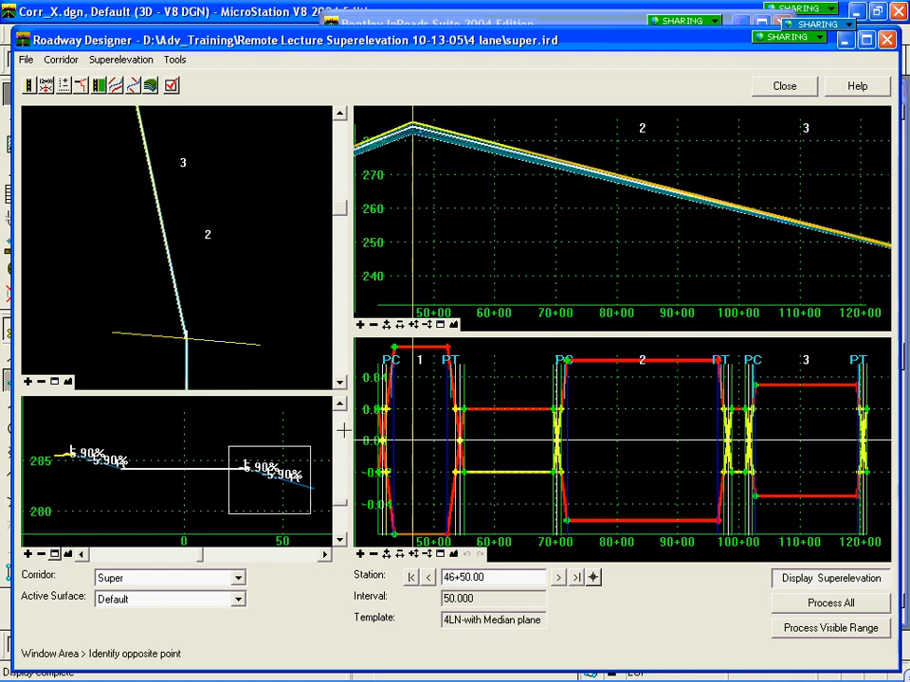
left_click(310, 446)
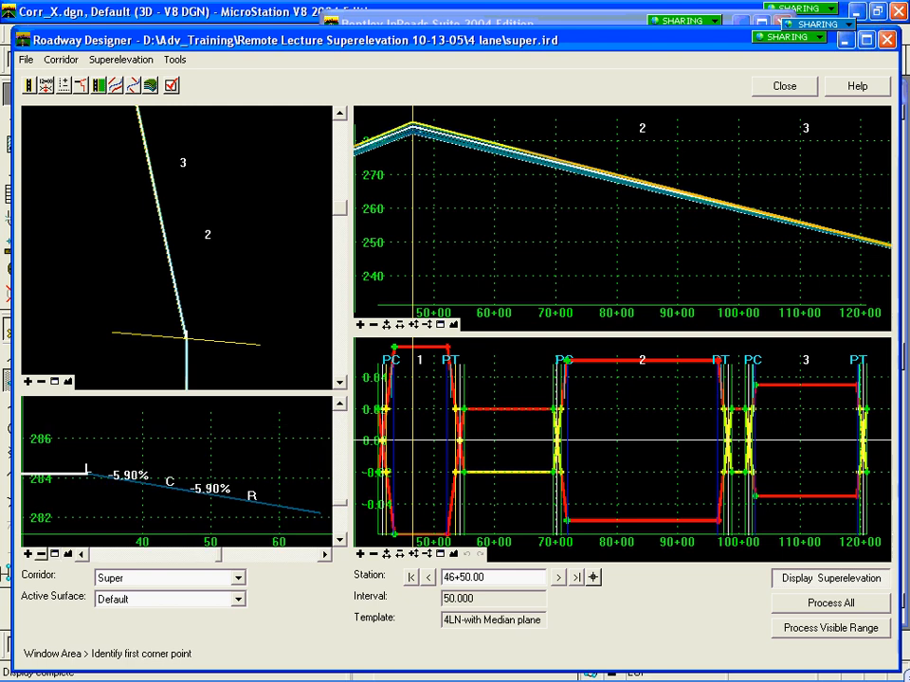
left_click(68, 554)
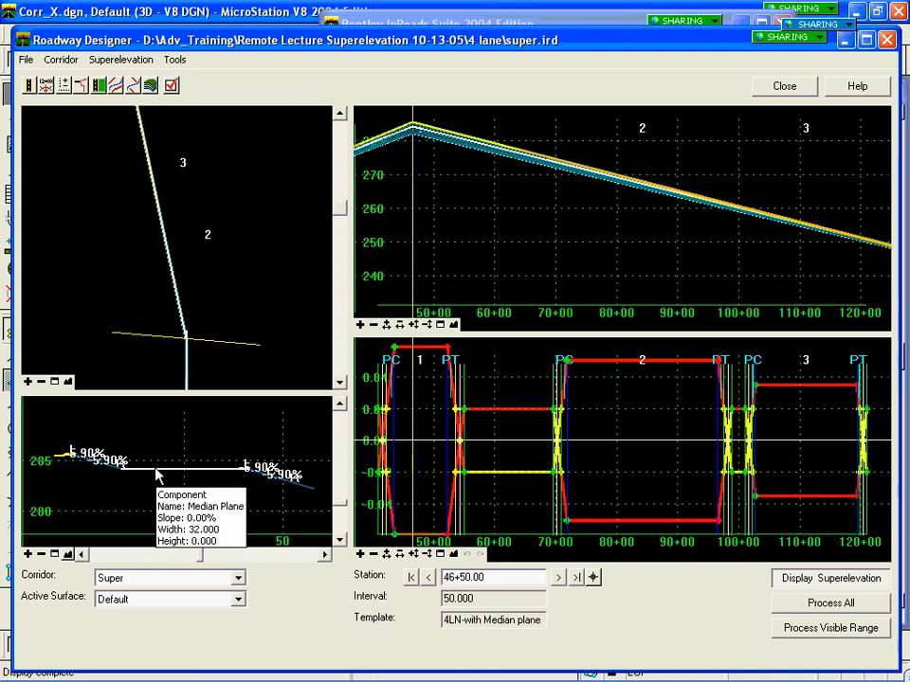
Start the Table superelevation wizard with 70mph_4-6div.sup, basing the 80% on Total on Tangent and setting transition lengths to Total Transition.
right_click(645, 415)
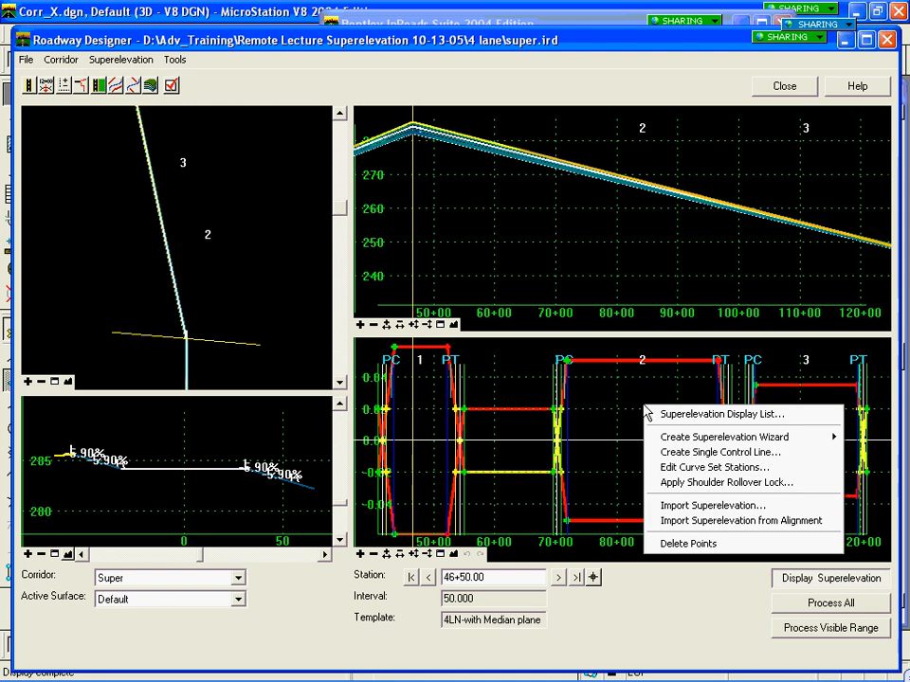
mouse_move(714, 436)
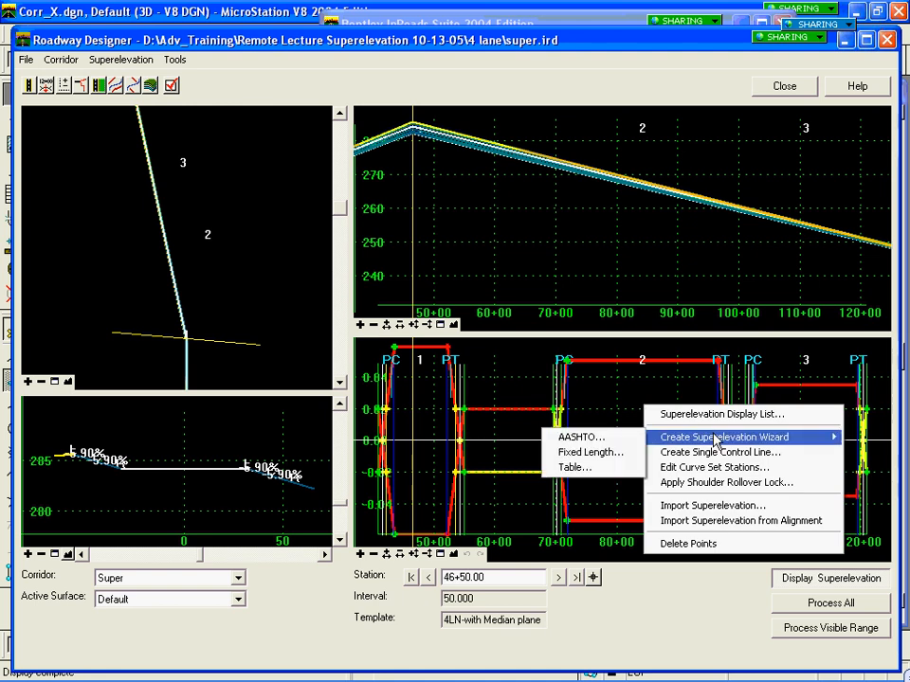
left_click(570, 469)
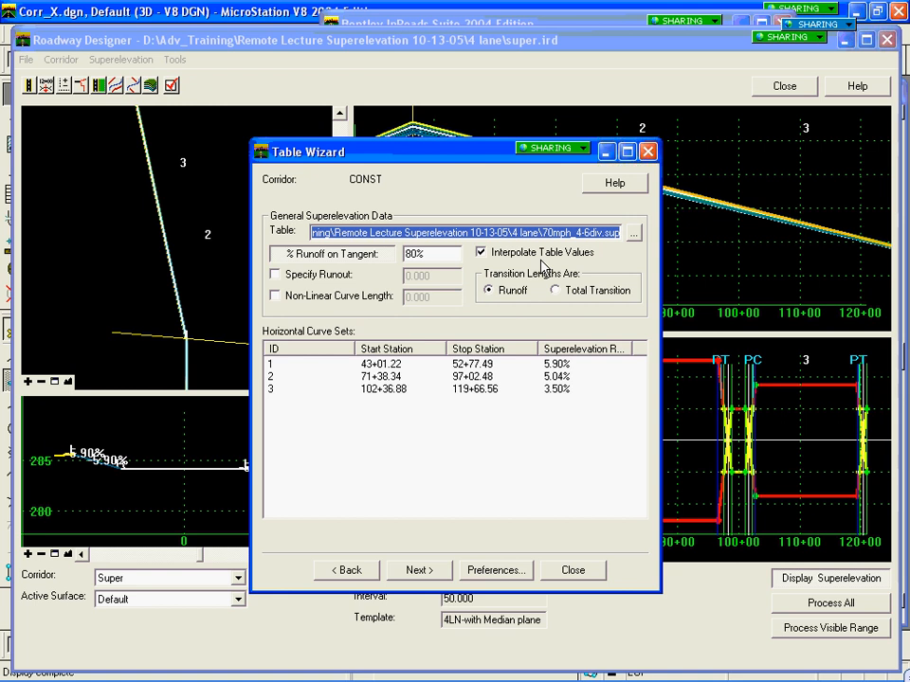
left_click(349, 257)
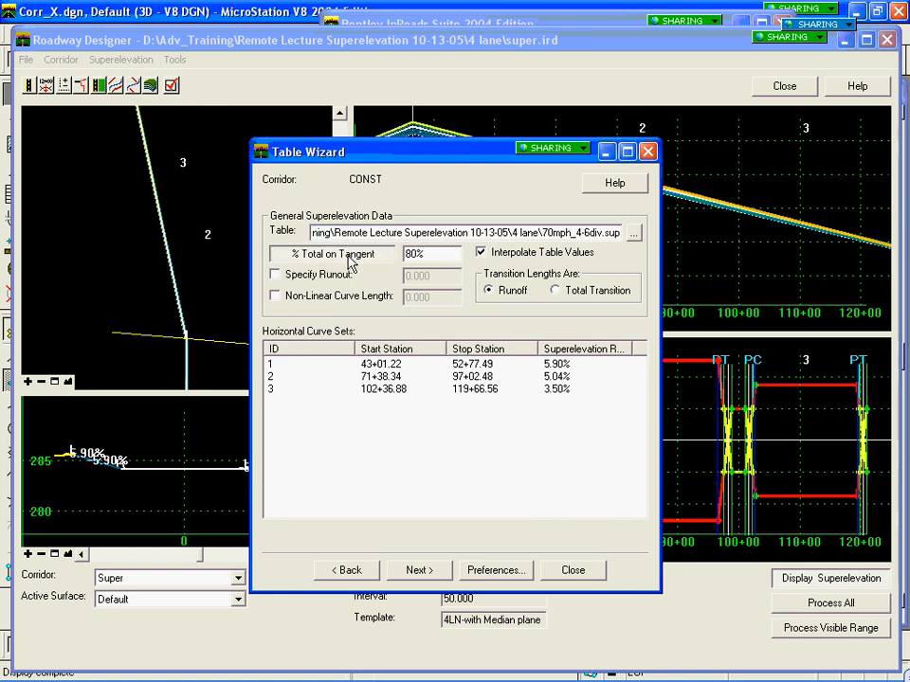
left_click(420, 573)
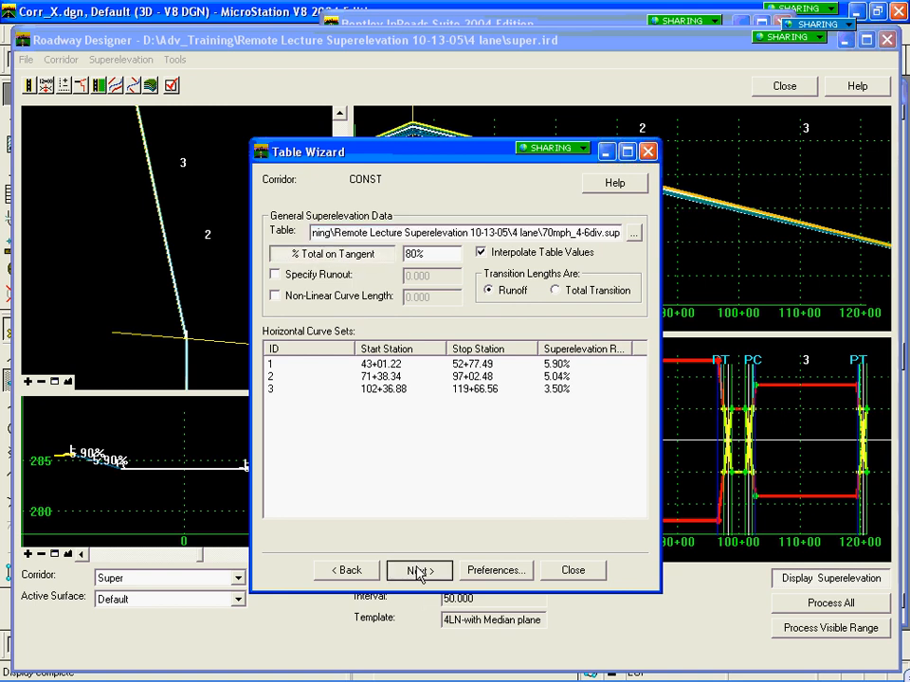
left_click(556, 290)
left_click(417, 572)
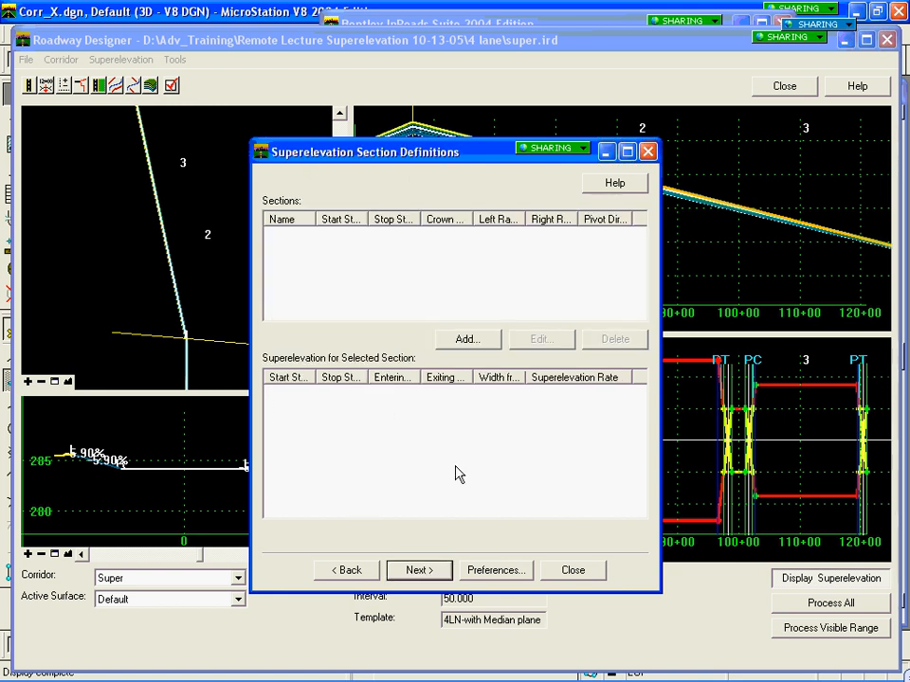
Start a superelevation section named MD for the median plane, with the centerline point CL as its crown point.
left_click(477, 343)
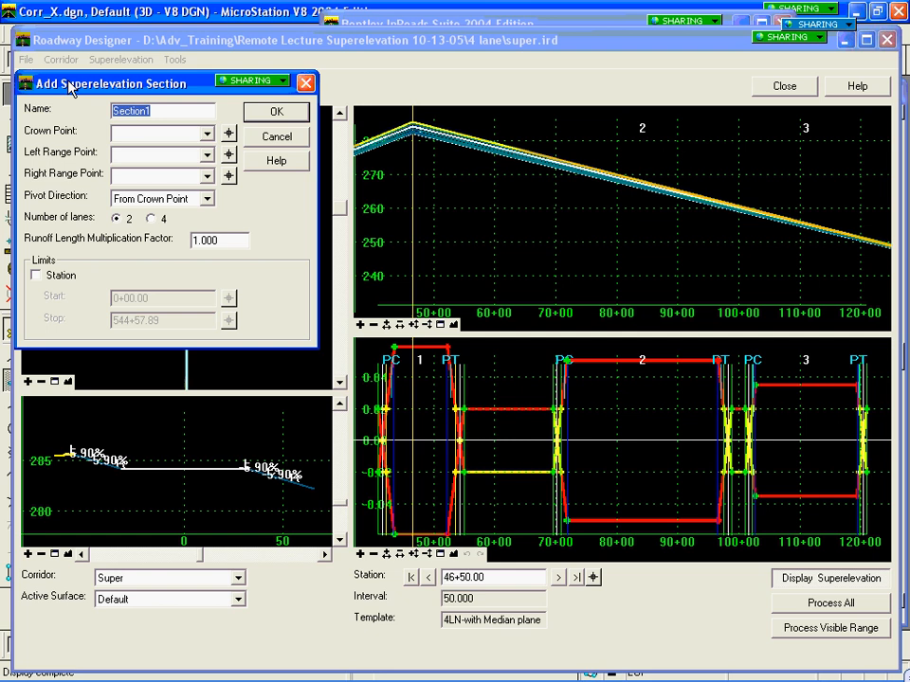
left_click_drag(71, 87, 283, 97)
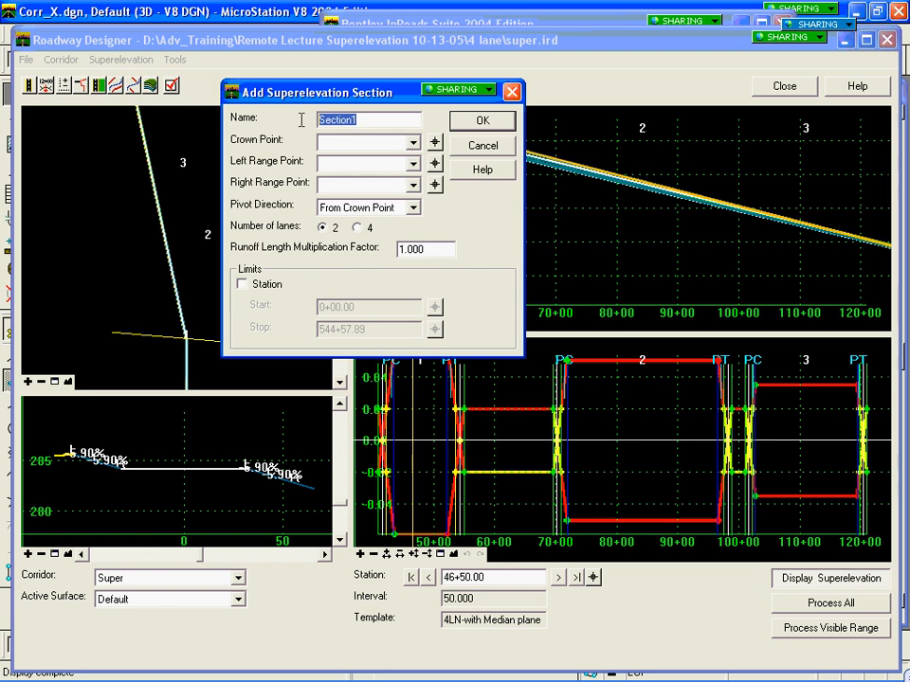
type("MD")
key("Tab")
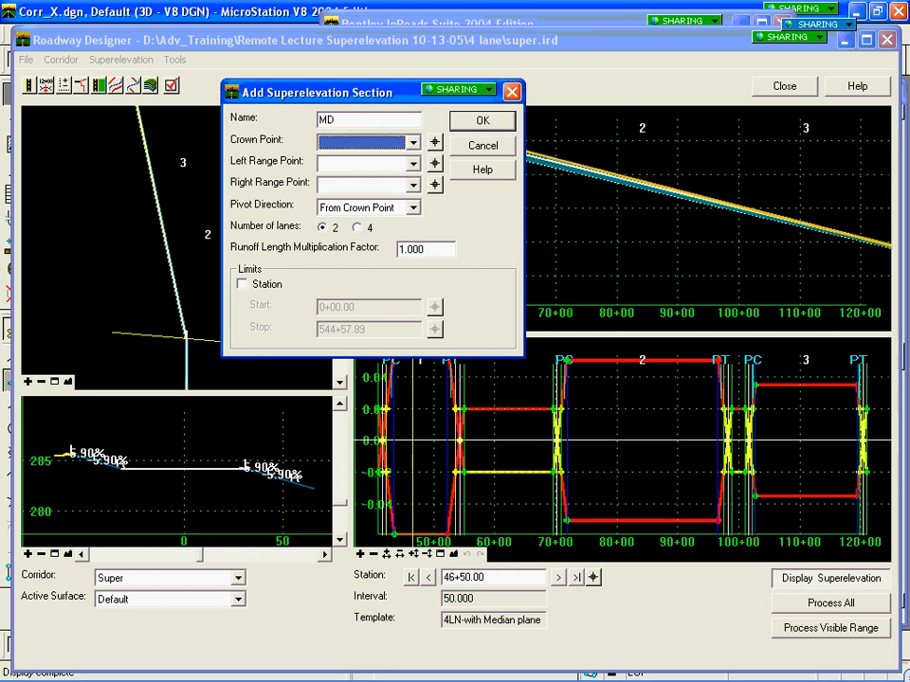
left_click(435, 141)
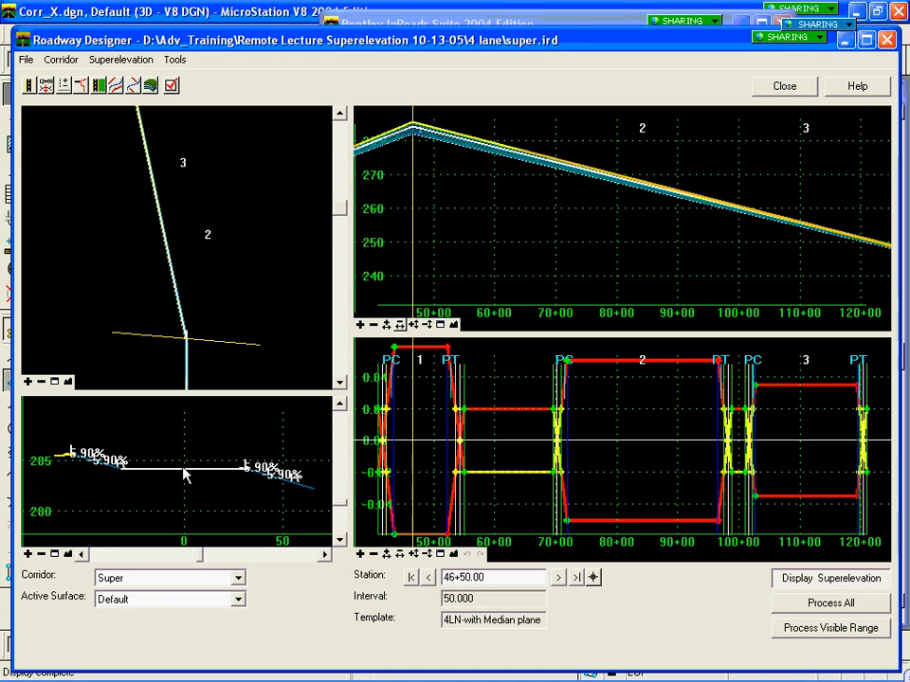
left_click(184, 469)
Give section MD the left range point LIEP and right range point RIEP, keep pivot direction From Crown Point, and add it.
left_click(434, 164)
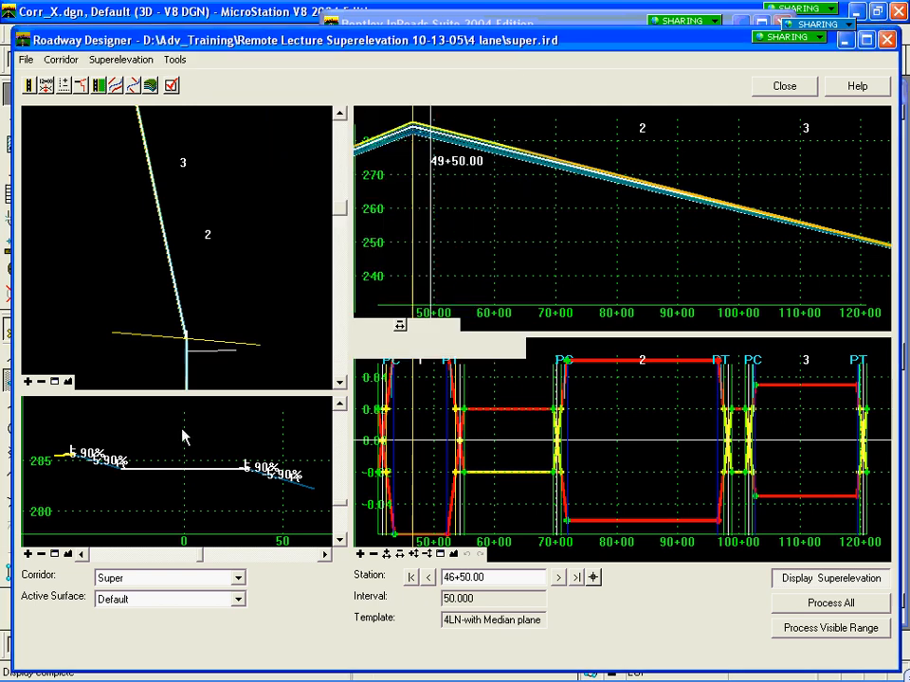
left_click(122, 477)
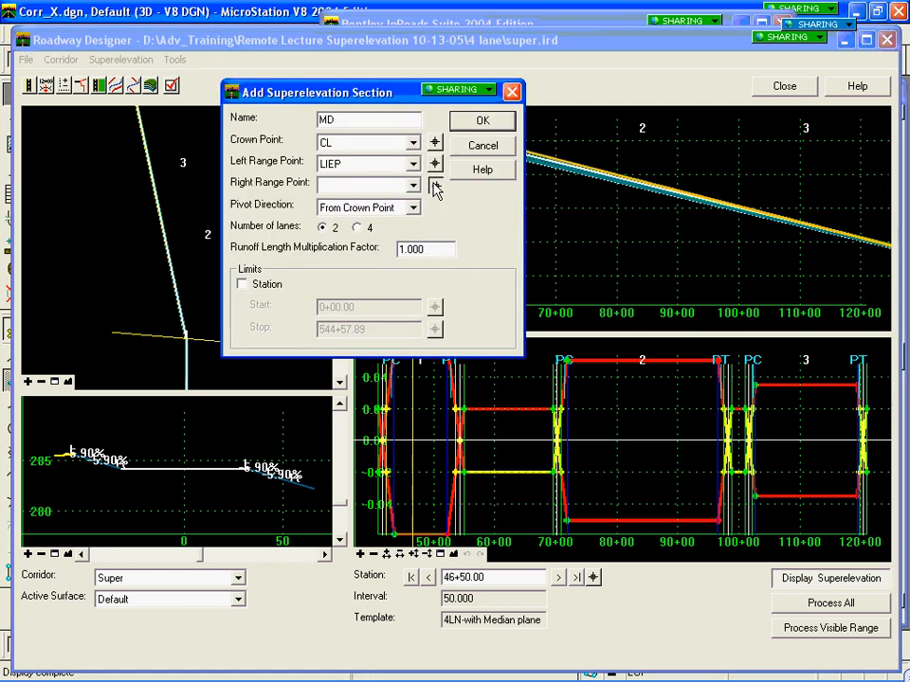
left_click(433, 184)
left_click(243, 471)
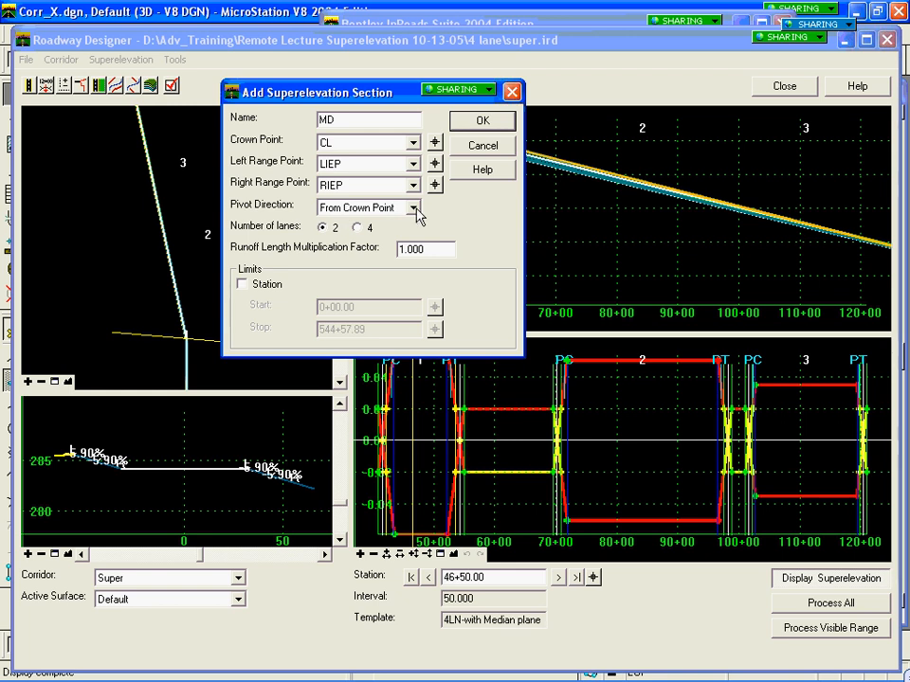
left_click(482, 123)
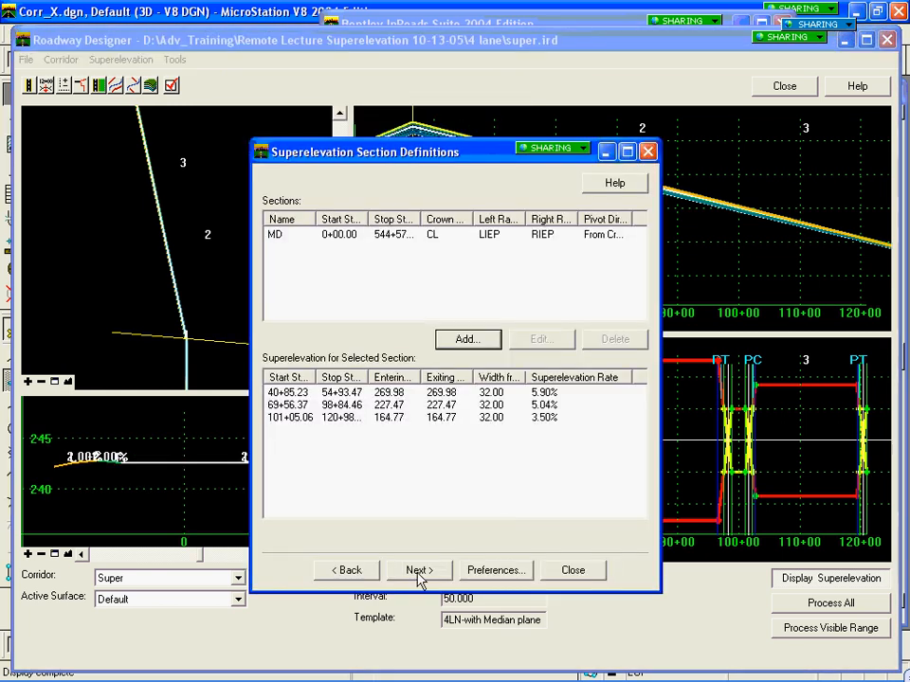
Finish the wizard to generate the MD superelevation, check station 47+00.00, and leave the superelevation display for the full cross section.
left_click(419, 570)
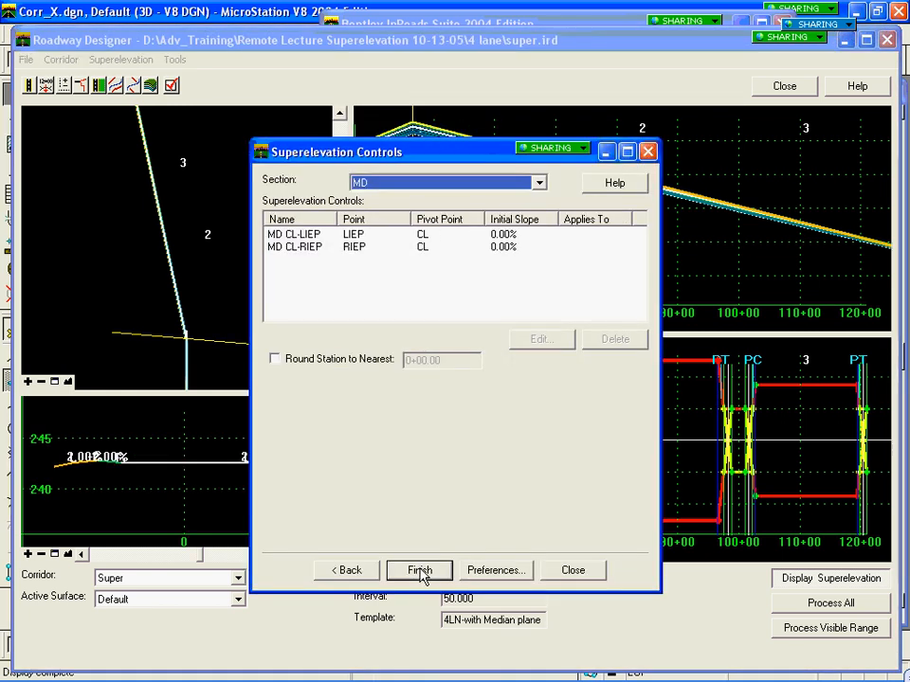
left_click(422, 577)
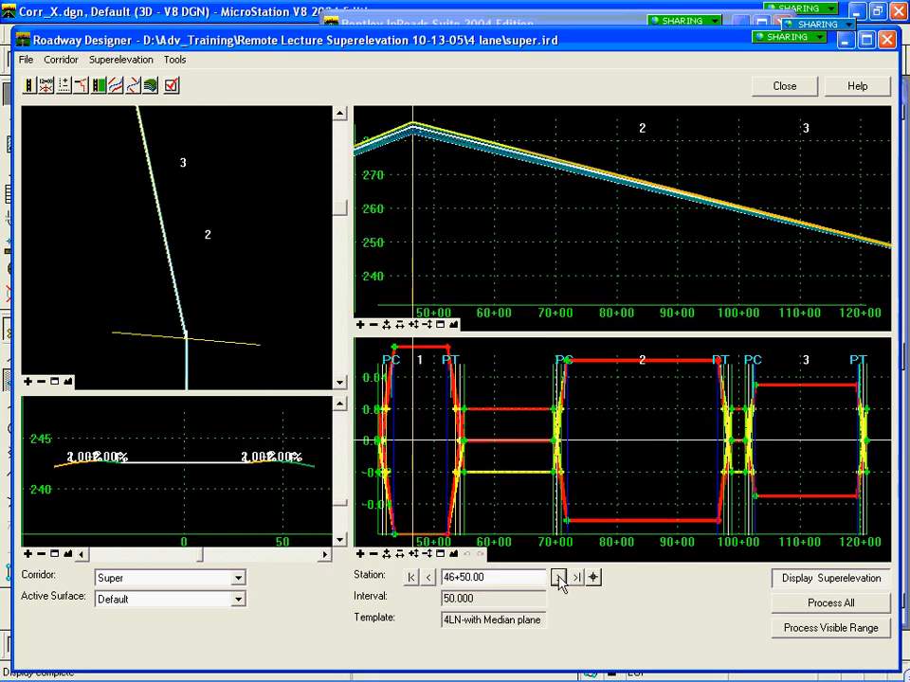
left_click(558, 577)
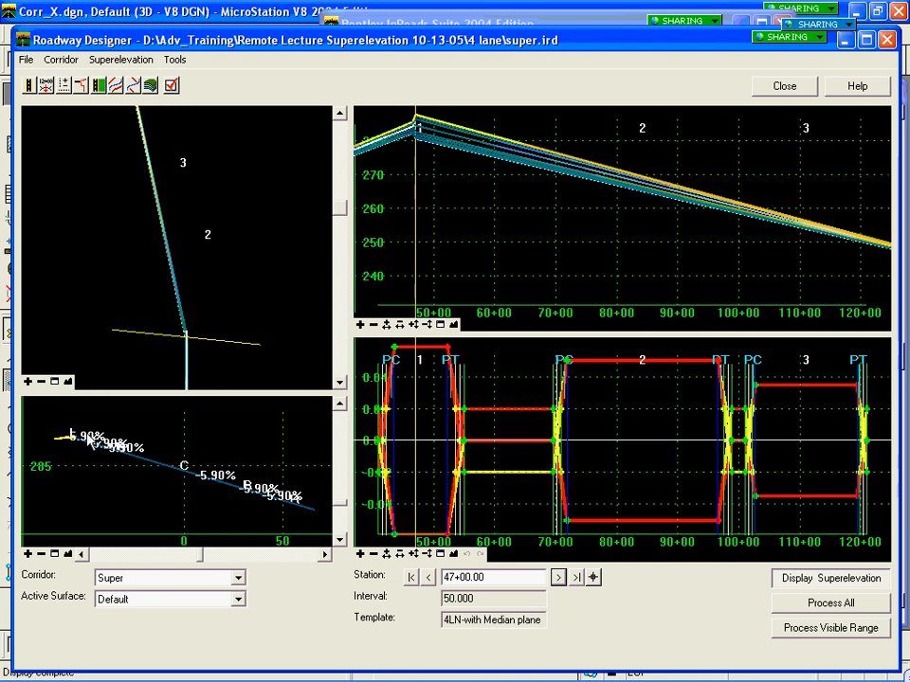
mouse_move(282, 503)
left_click(829, 597)
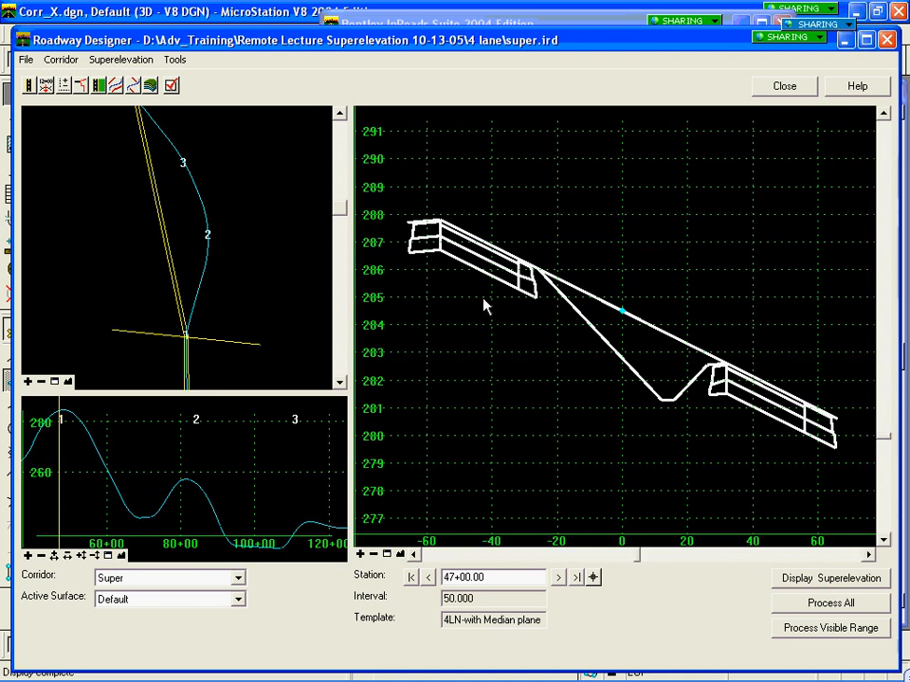
Change the corridor's template drop at station 0+00.00 from the median plane template to 4LANE_DIVIDED.
mouse_move(585, 297)
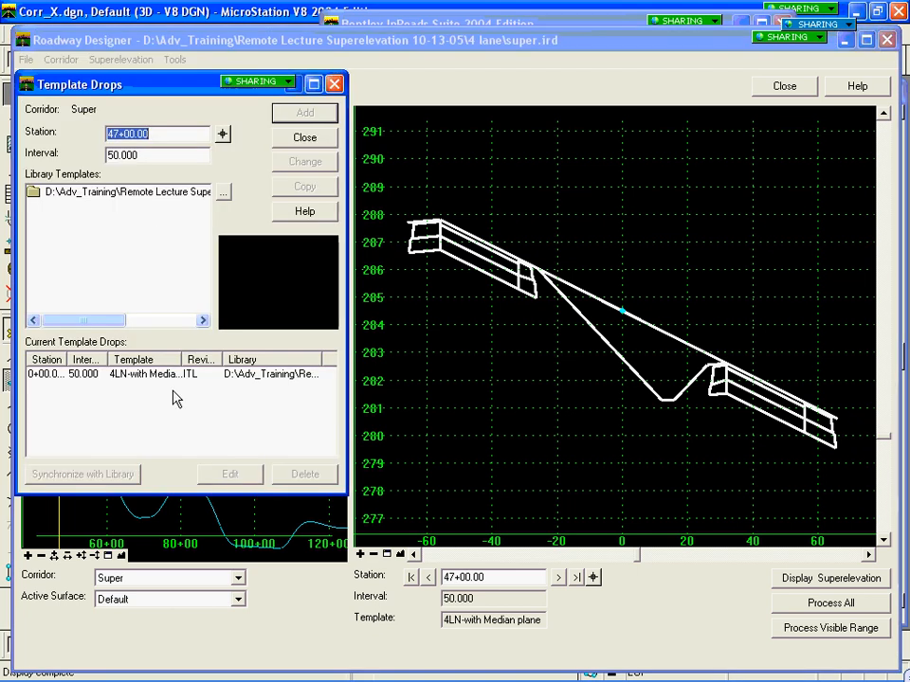
left_click(172, 376)
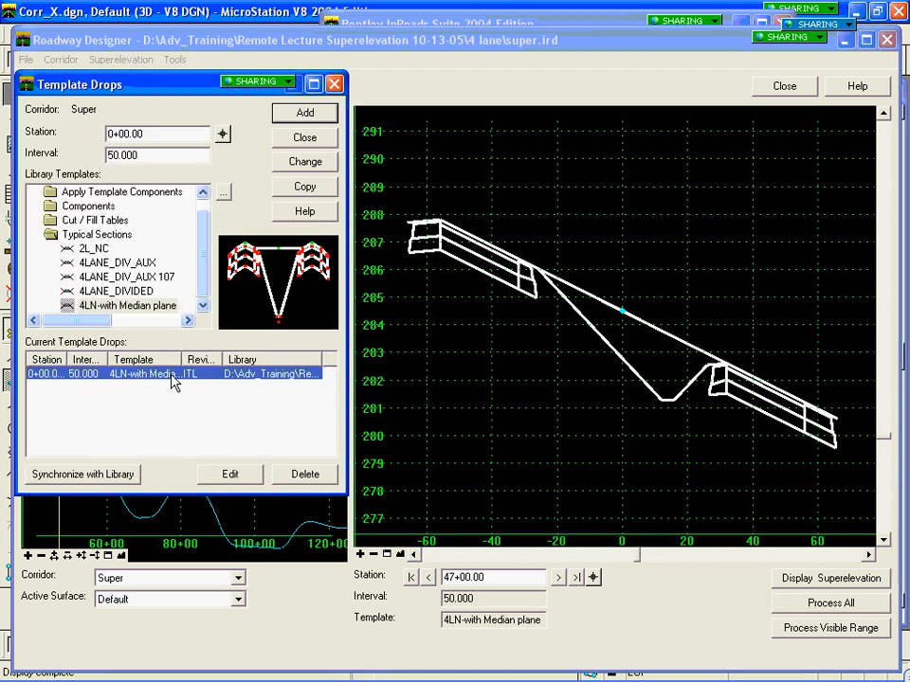
left_click(118, 292)
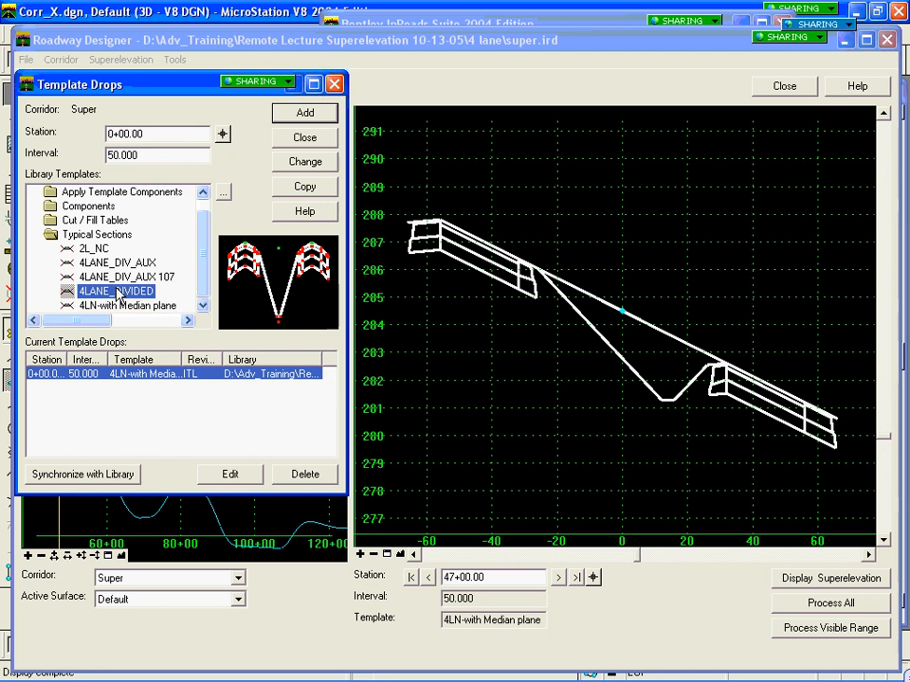
left_click(319, 164)
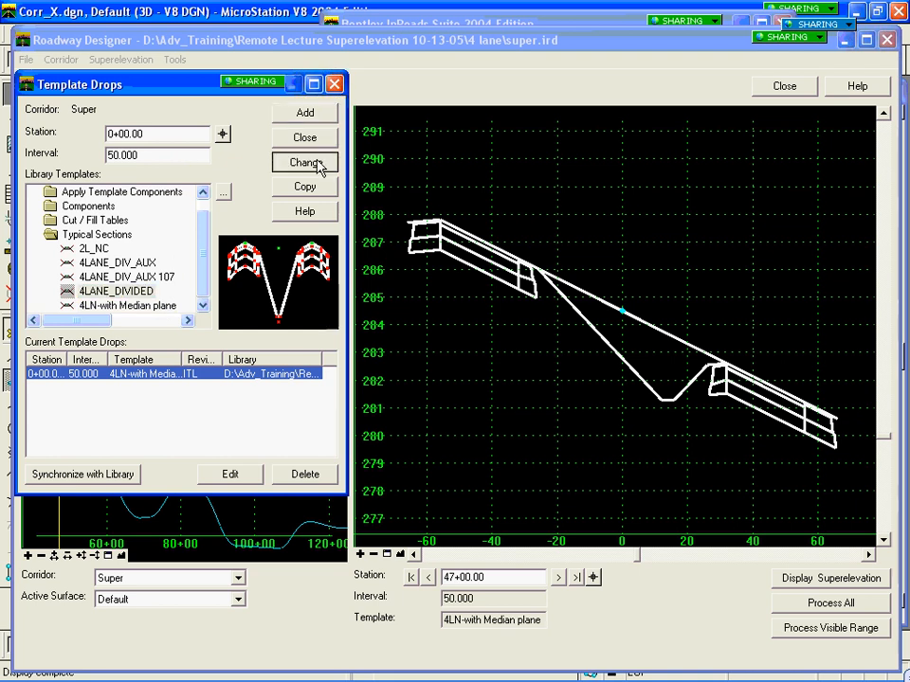
left_click(318, 164)
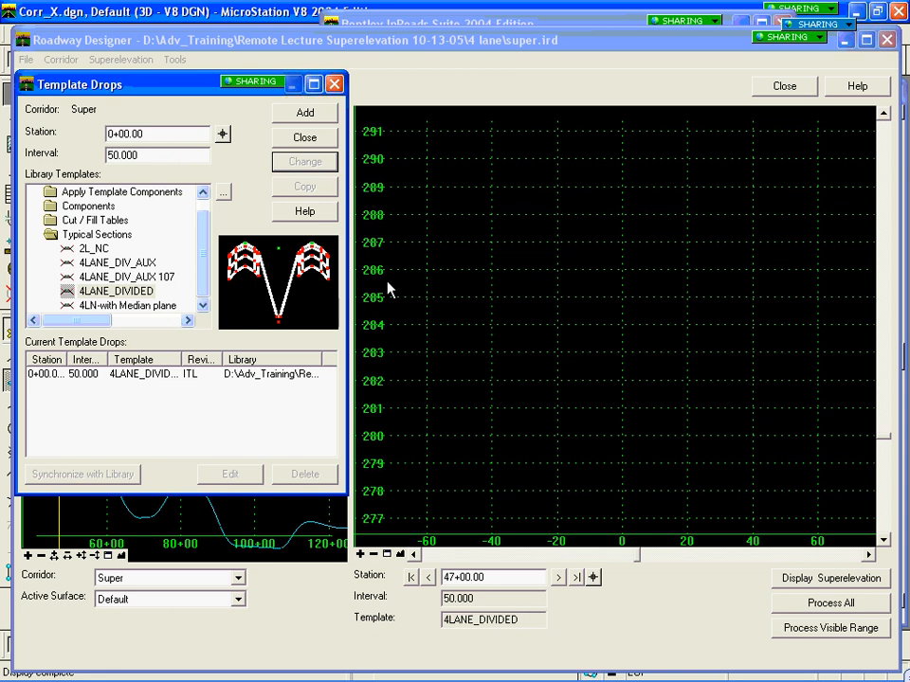
left_click(308, 139)
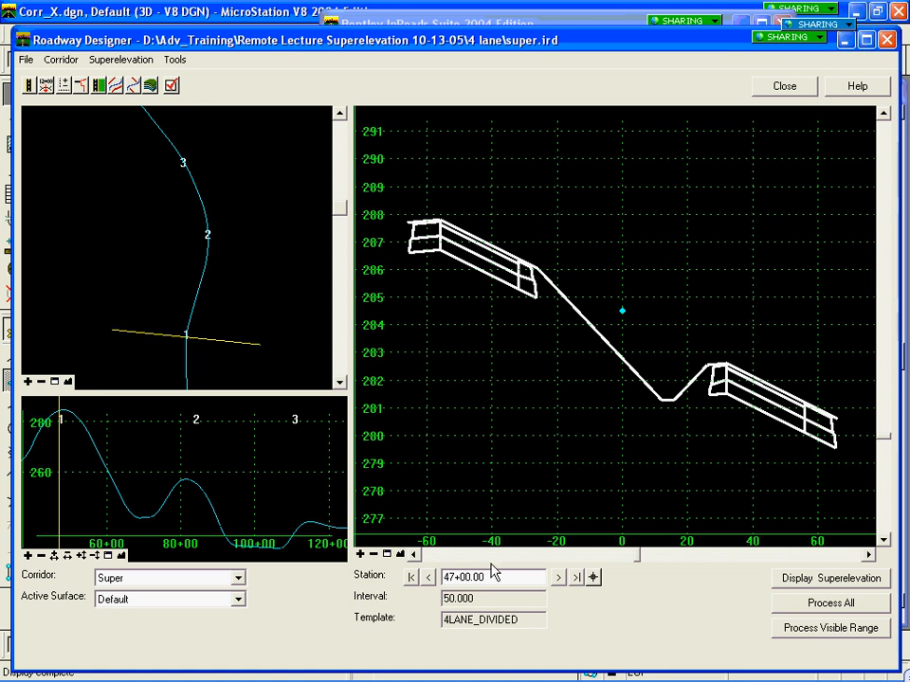
Examine the divided section back to station 40+31.80 and at station 84+50.00 on curve 2, inspecting the right roadway and outside shoulder up close.
left_click(427, 578)
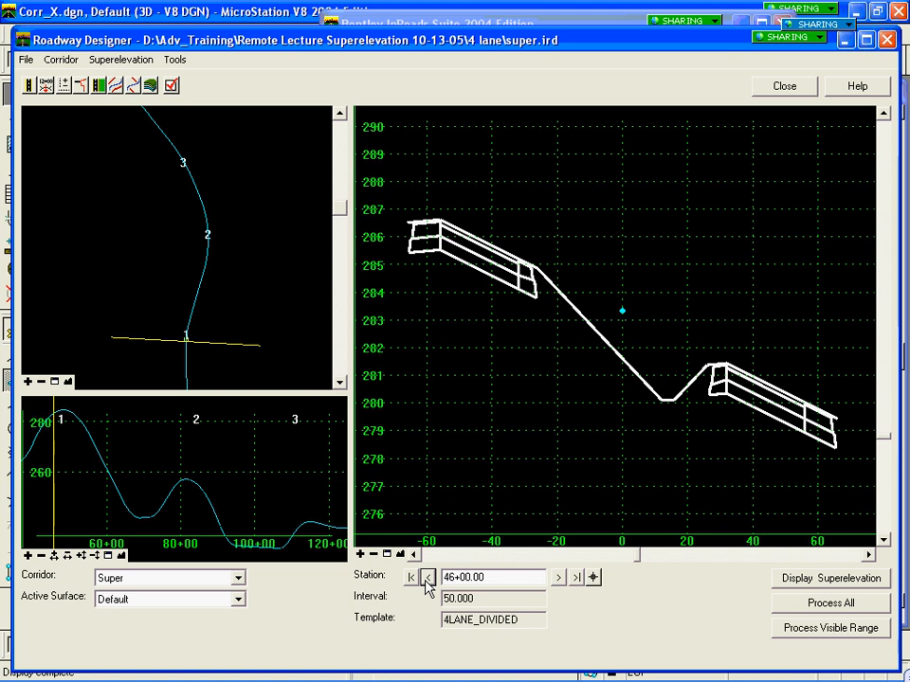
left_click(427, 578)
left_click(427, 578)
left_click(428, 578)
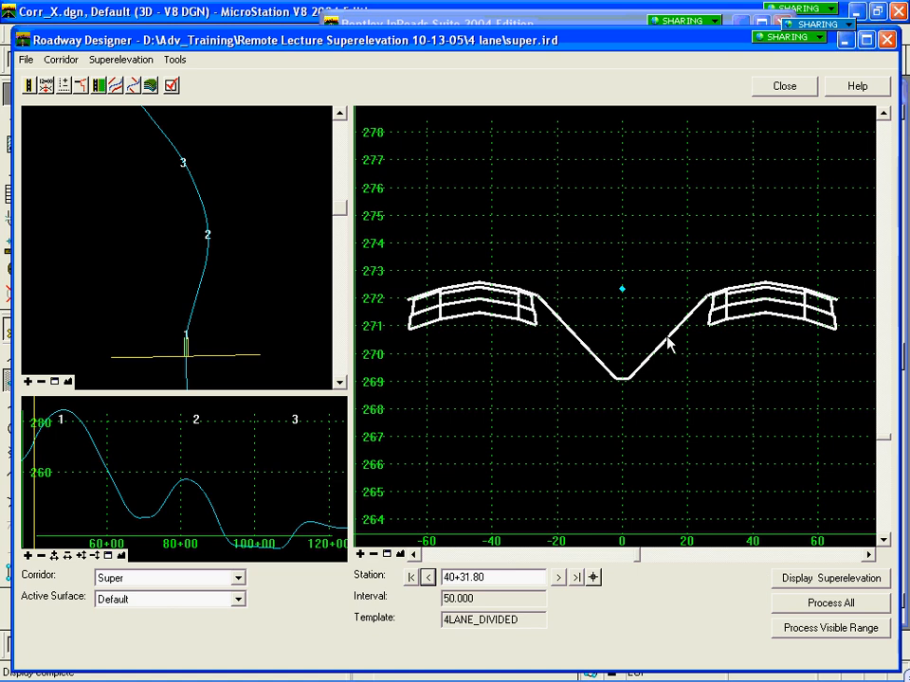
mouse_move(668, 343)
left_click(210, 235)
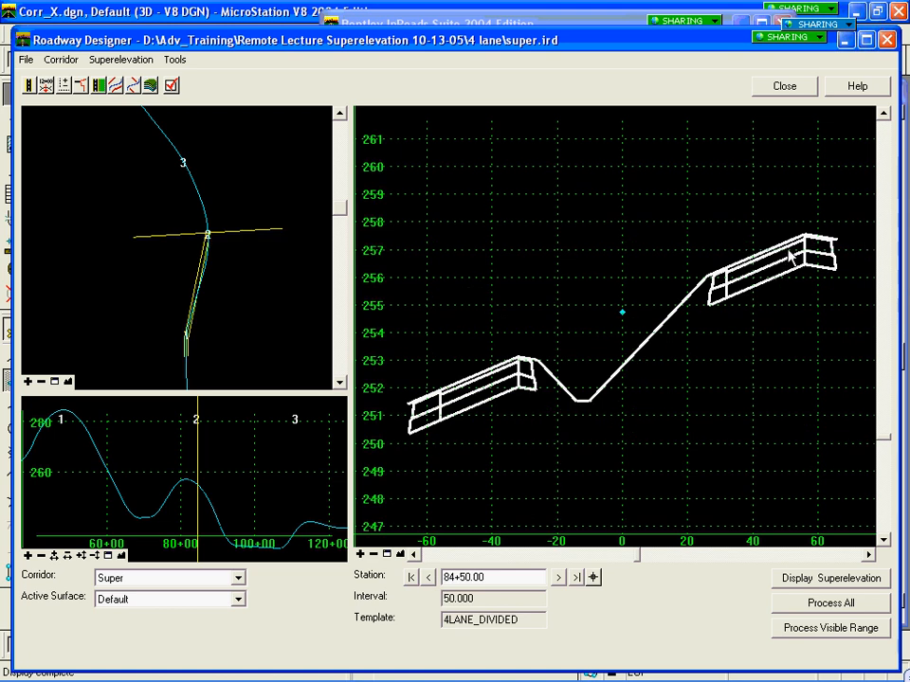
scroll(808, 234, "up", 2)
scroll(847, 246, "up", 3)
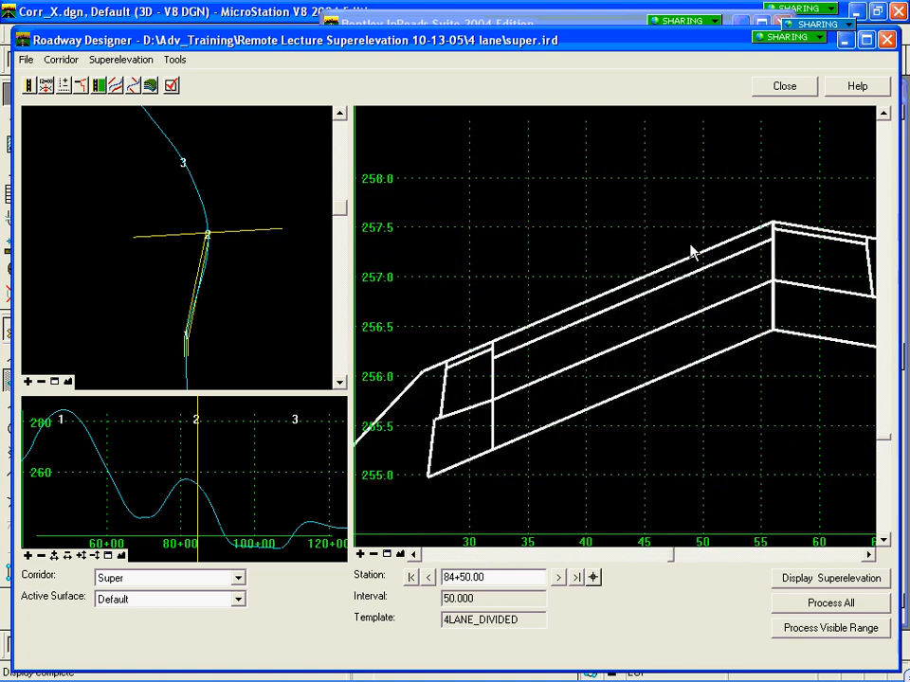
mouse_move(709, 256)
mouse_move(801, 230)
Open the 4LANE_DIVIDED template drop at station 0+00.00 for editing.
left_click(44, 86)
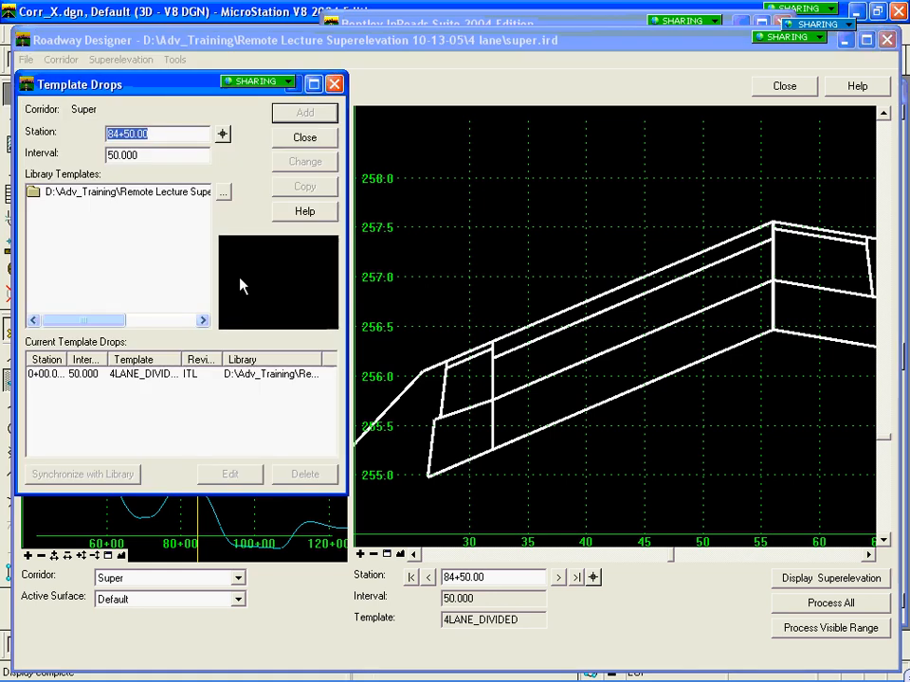
left_click(133, 374)
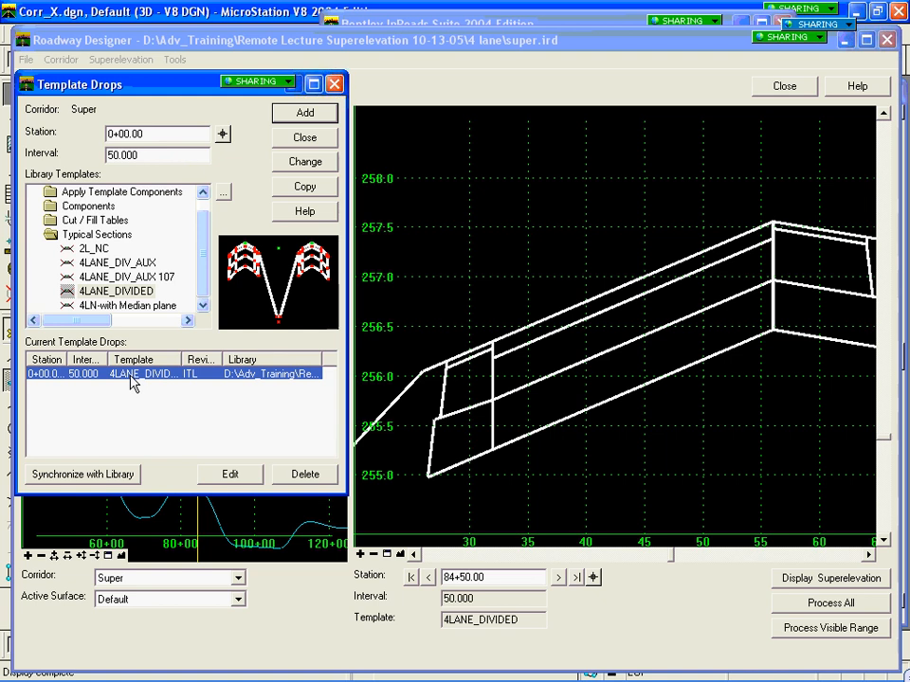
left_click(232, 476)
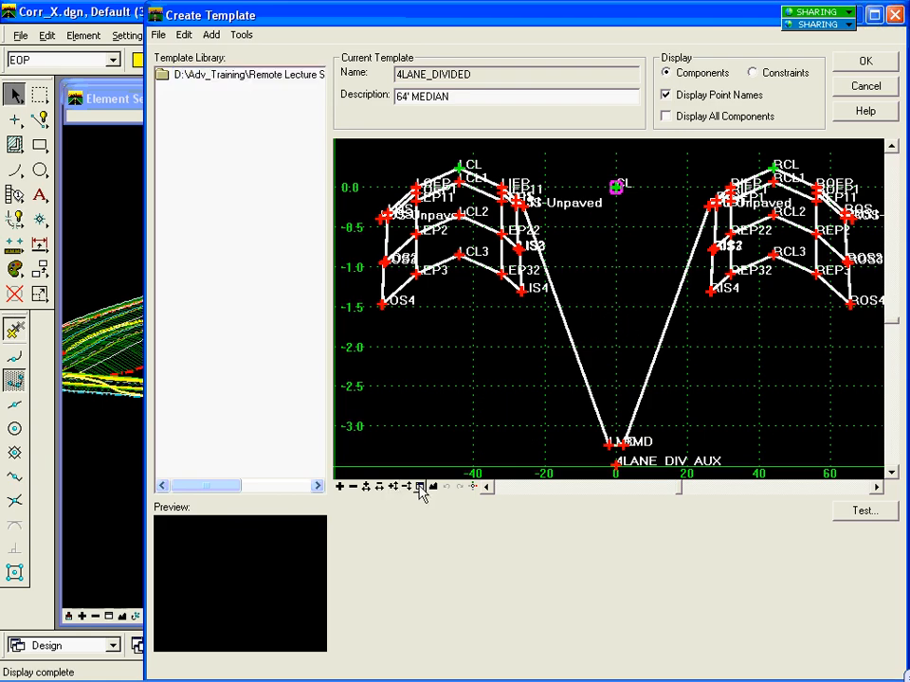
Open the properties of the right outside shoulder point ROS to inspect its constraints.
left_click(420, 486)
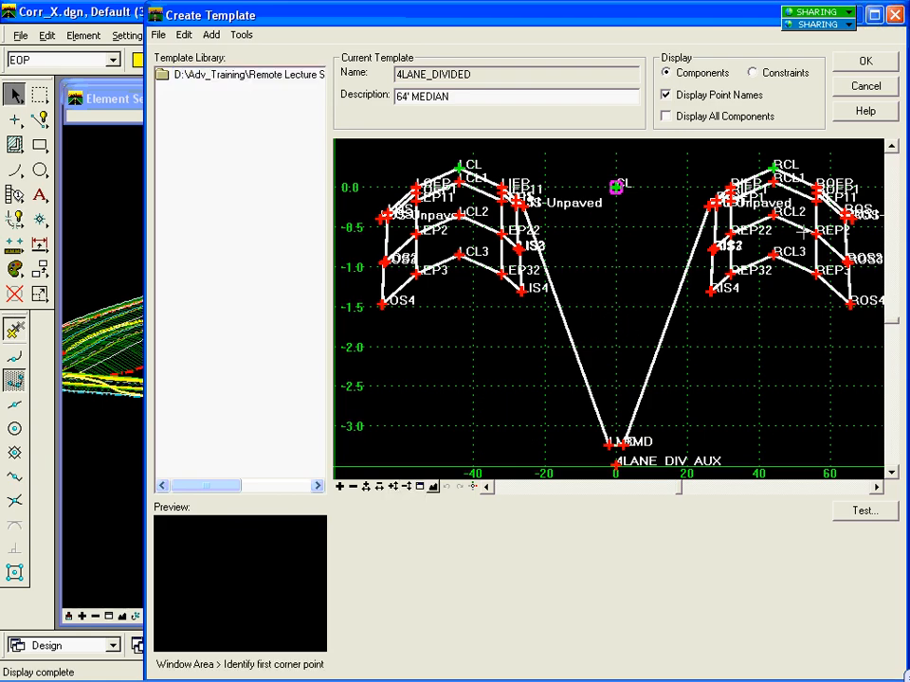
left_click(797, 233)
left_click(861, 166)
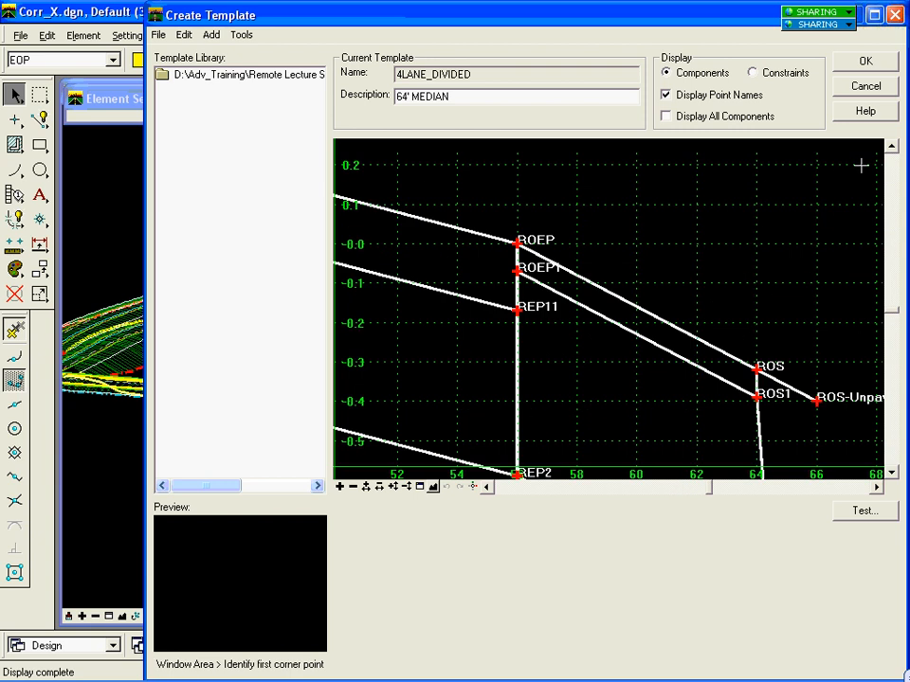
right_click(646, 242)
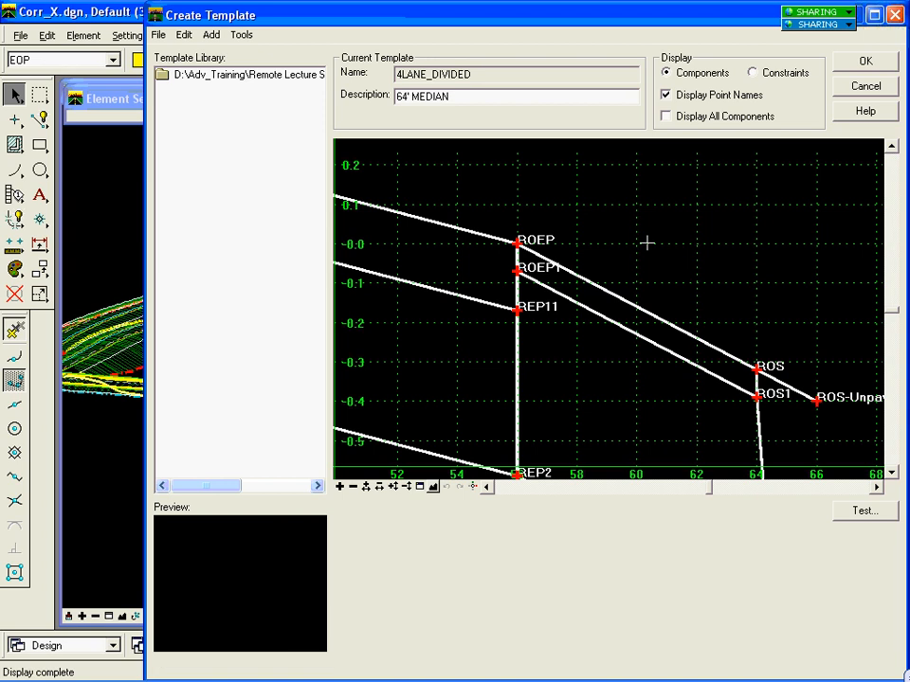
double_click(758, 368)
left_click_drag(656, 159, 374, 128)
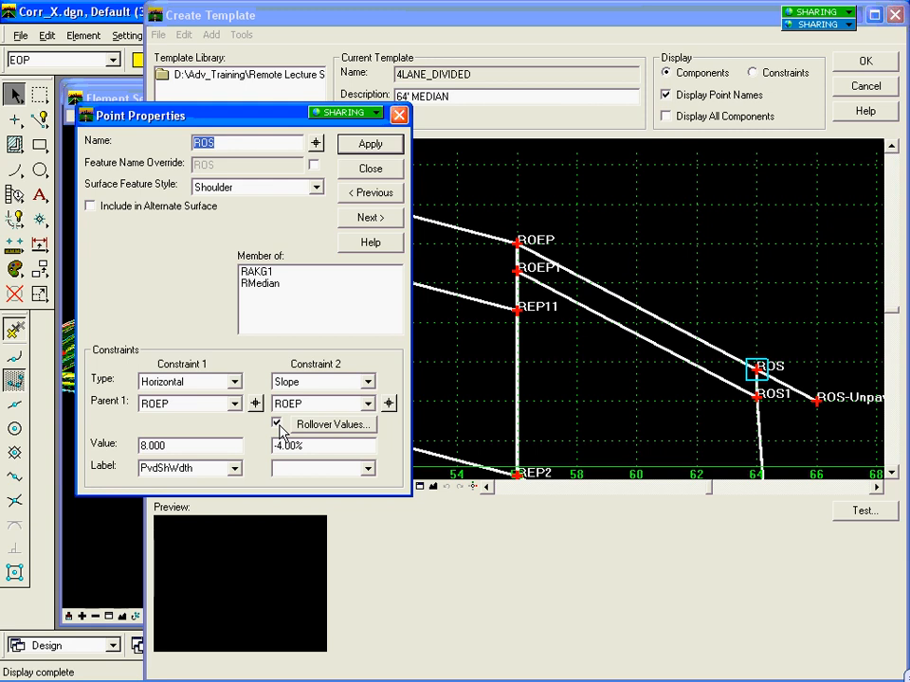
Examine the high-side and low-side rollover differences and reference point of point ROS, leaving its properties unchanged.
left_click(327, 428)
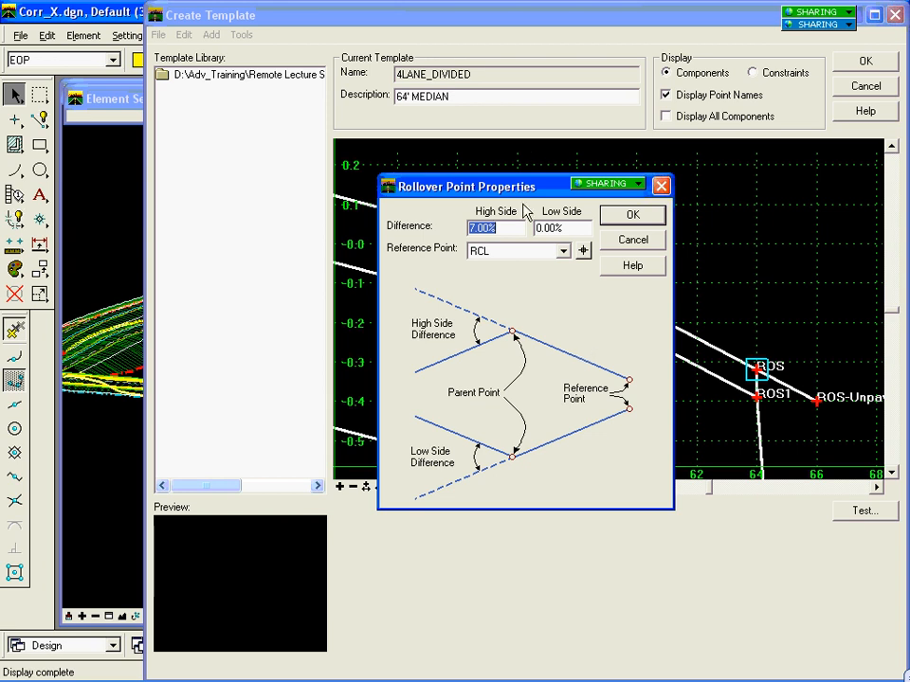
left_click_drag(525, 189, 302, 174)
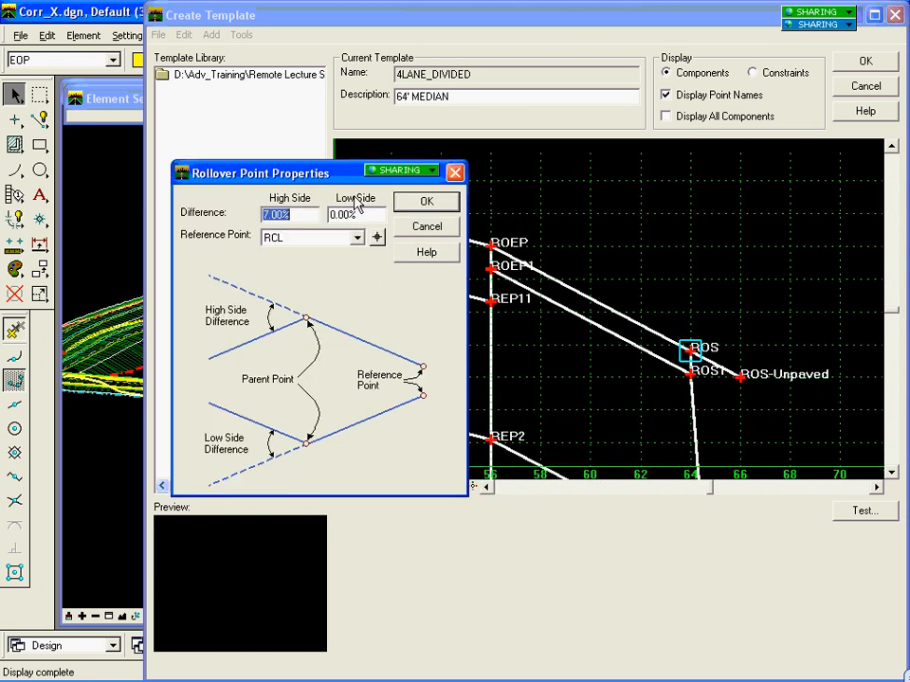
left_click_drag(303, 174, 189, 174)
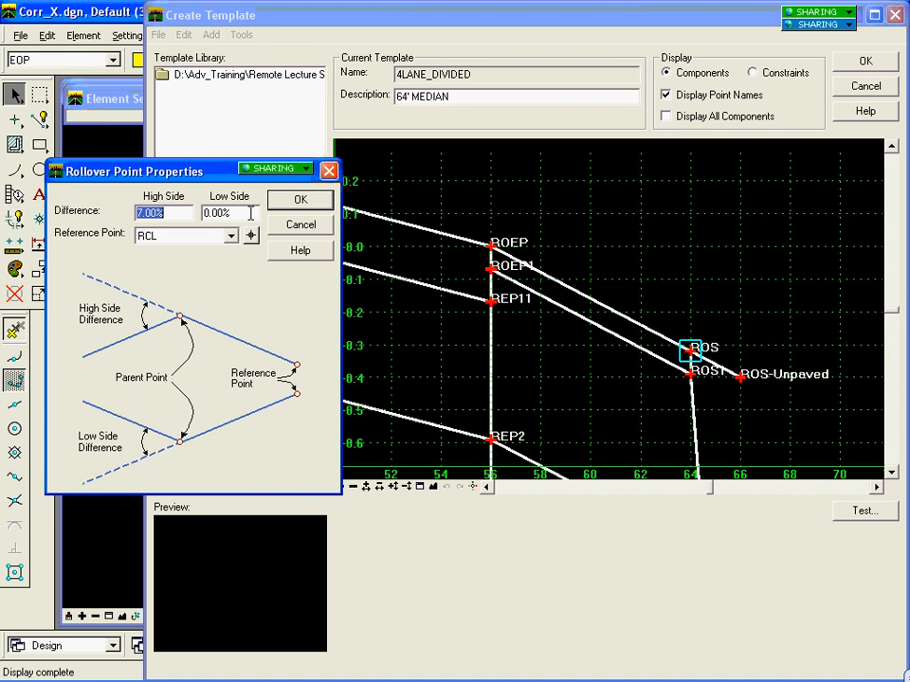
left_click(302, 231)
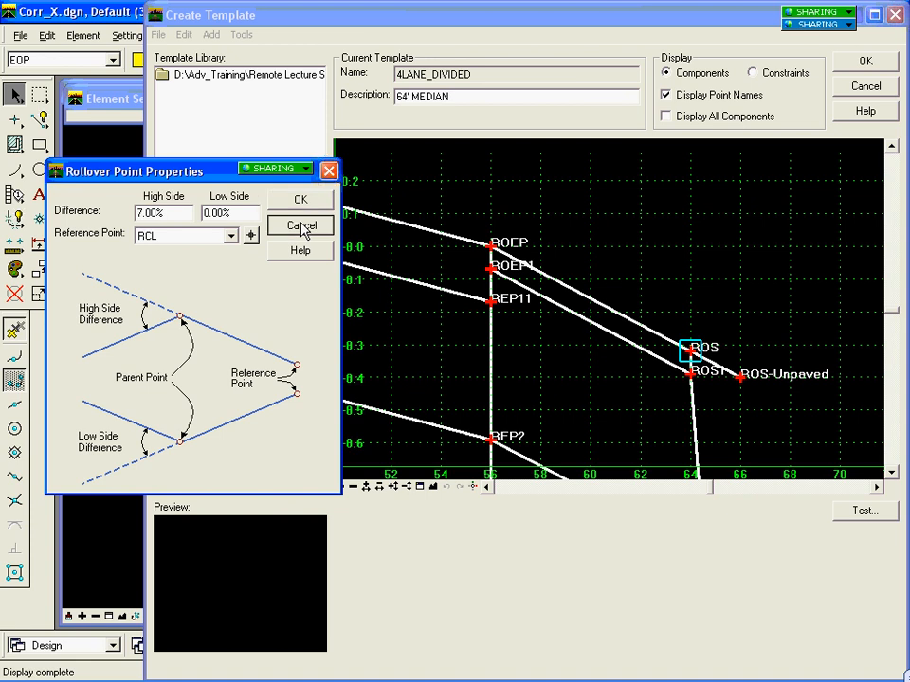
left_click(302, 227)
left_click(369, 173)
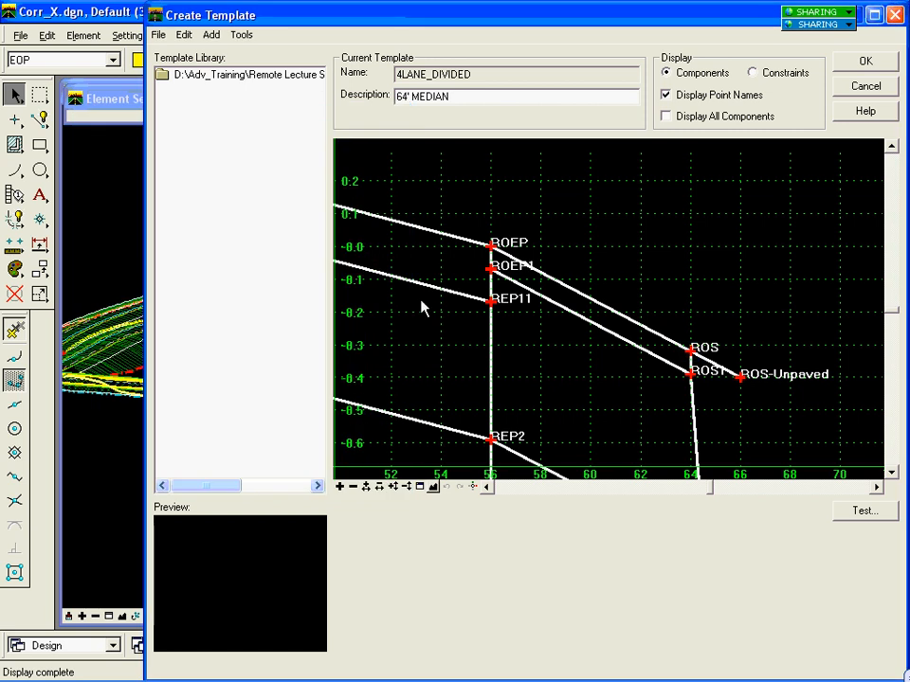
Leave the template editor and the template drops without changes, and switch to the corridor's superelevation display.
left_click(868, 87)
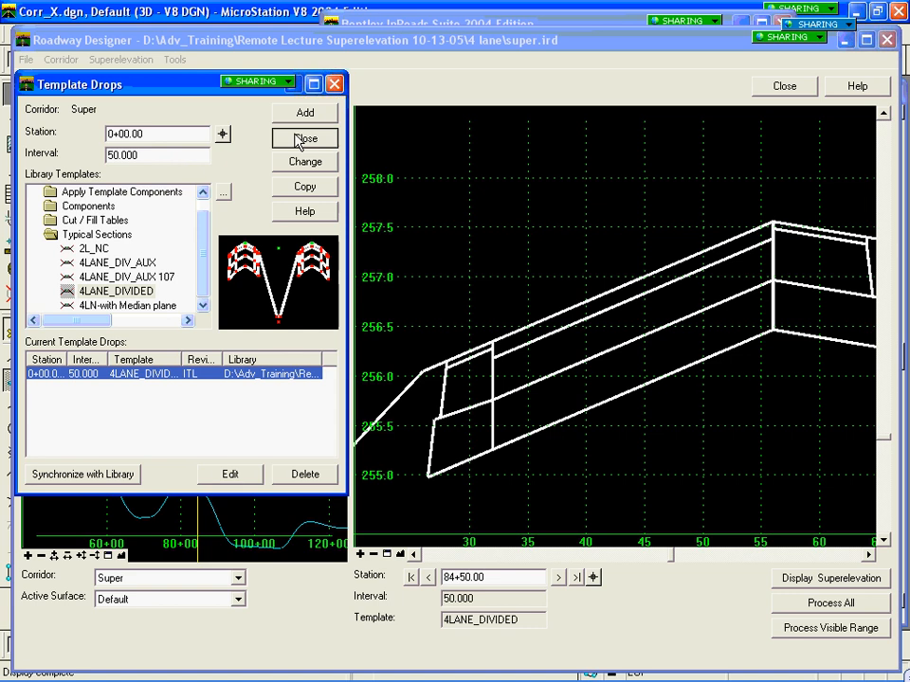
left_click(305, 138)
scroll(619, 329, "down", 3)
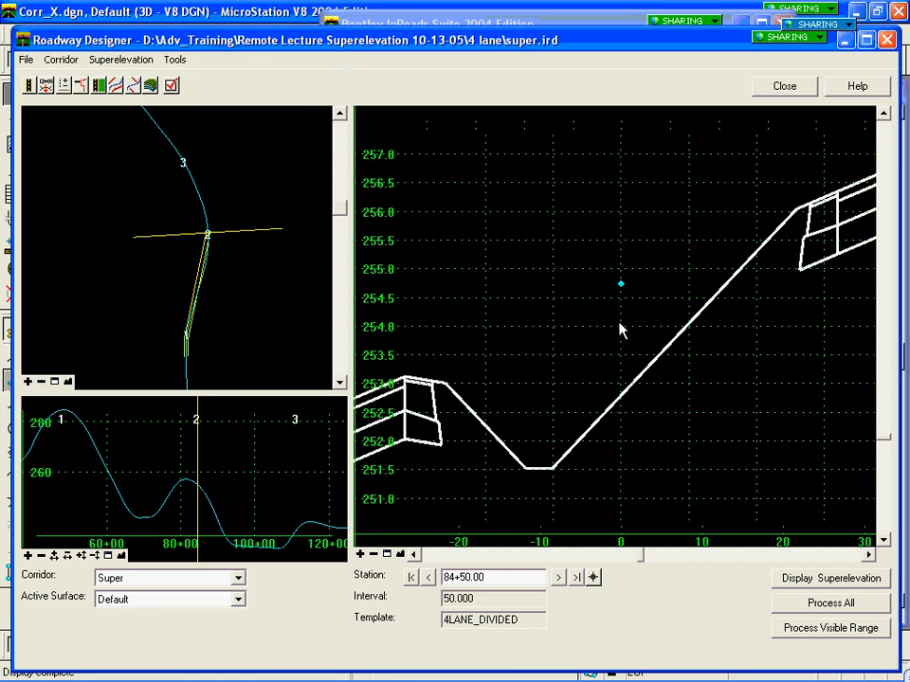
left_click(800, 579)
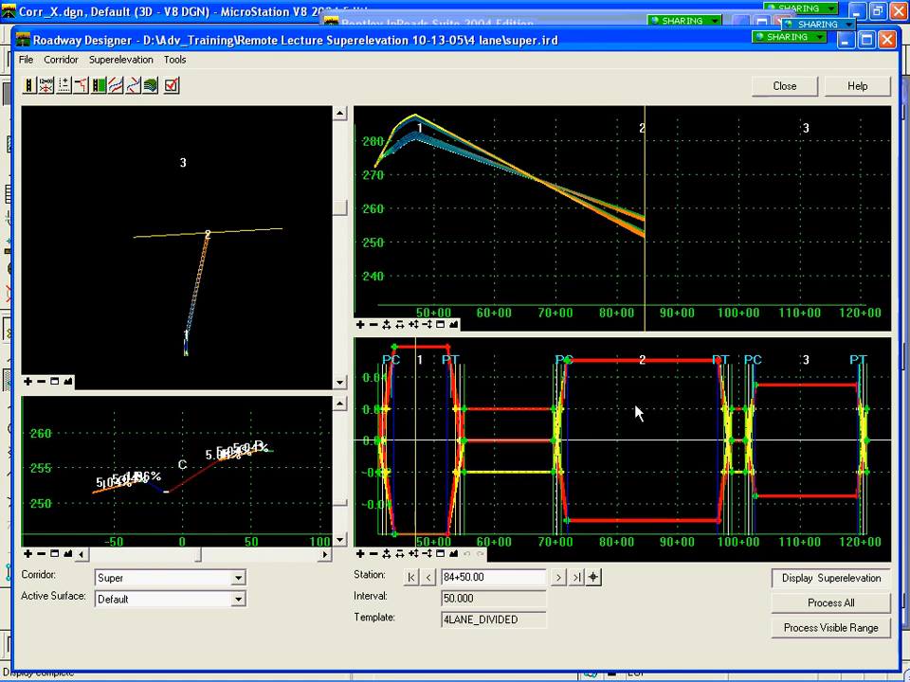
Try moving the RT RCL-ROEP full super point at station 71+84 to about station 74+42 with a 4.41% cross slope.
scroll(566, 368, "up", 5)
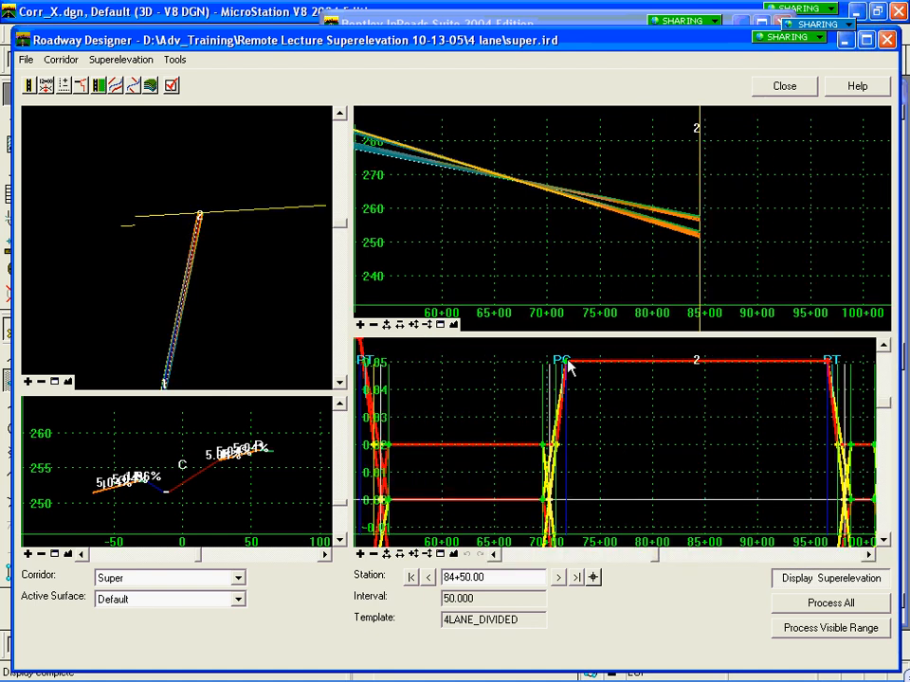
right_click(565, 369)
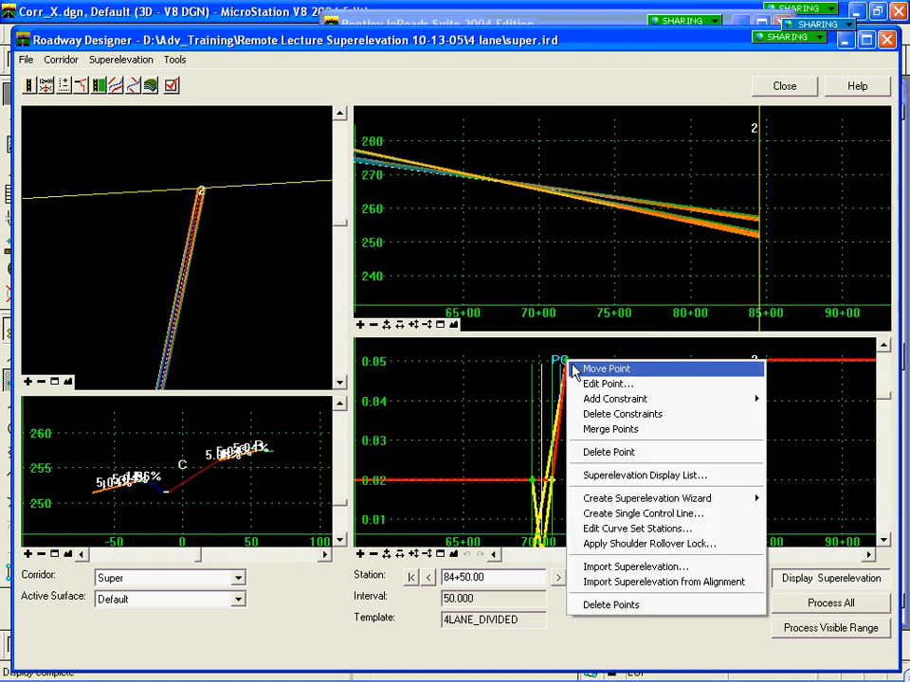
left_click(584, 366)
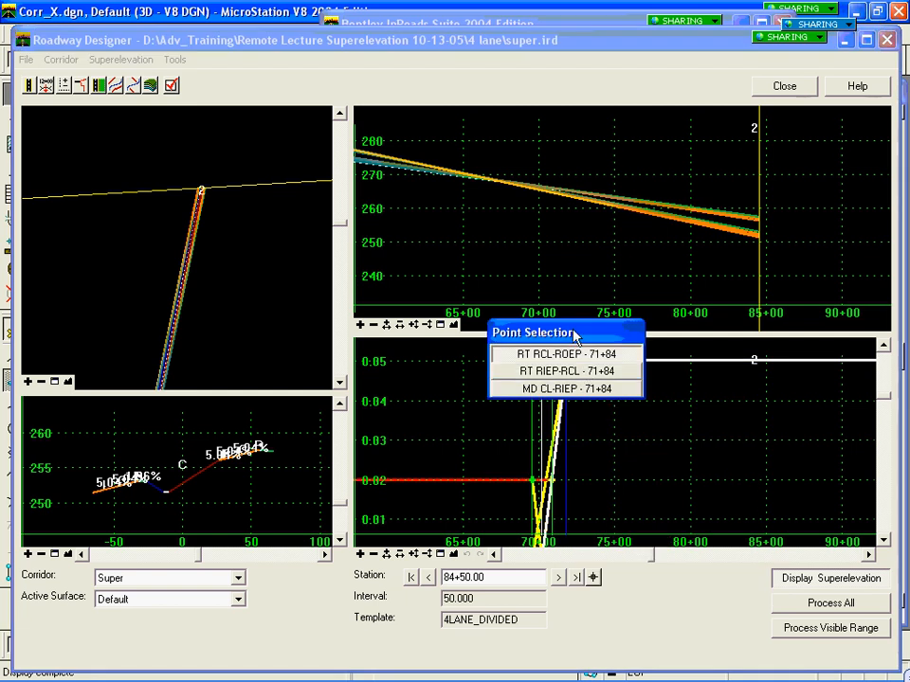
left_click_drag(575, 335, 574, 282)
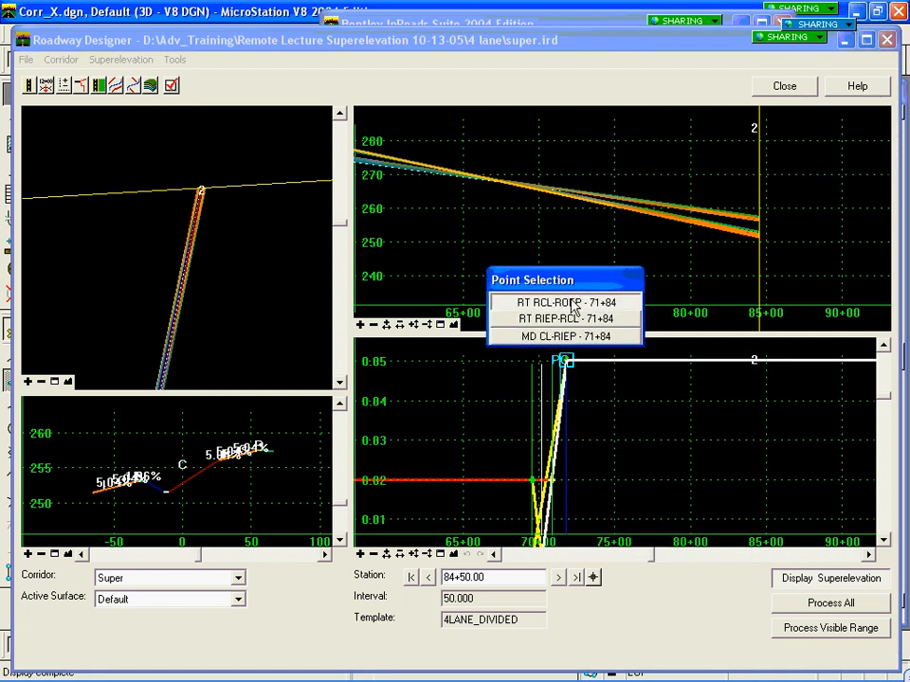
left_click(574, 303)
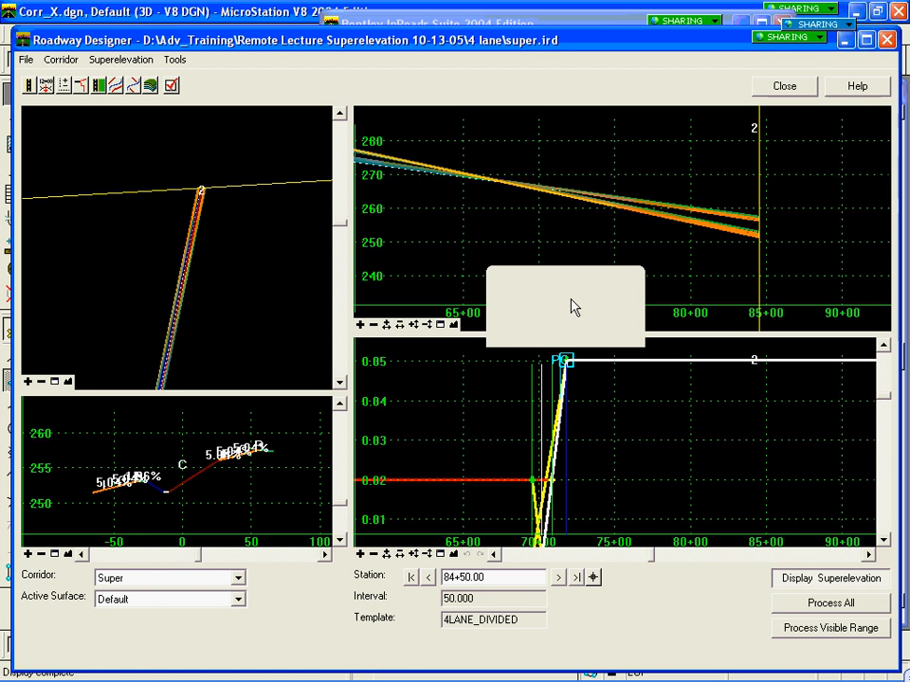
left_click_drag(528, 351, 481, 209)
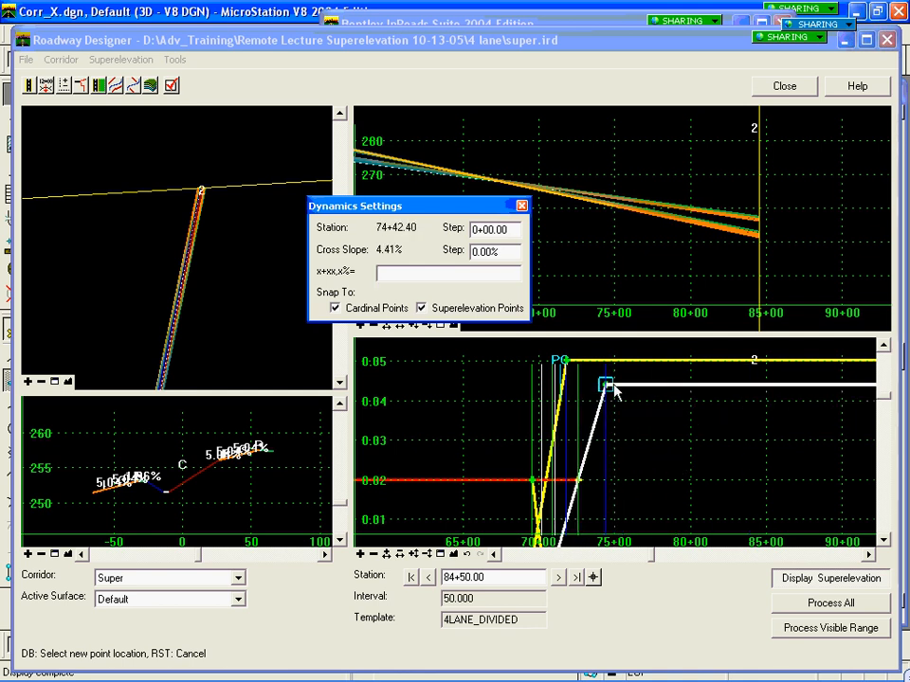
right_click(610, 390)
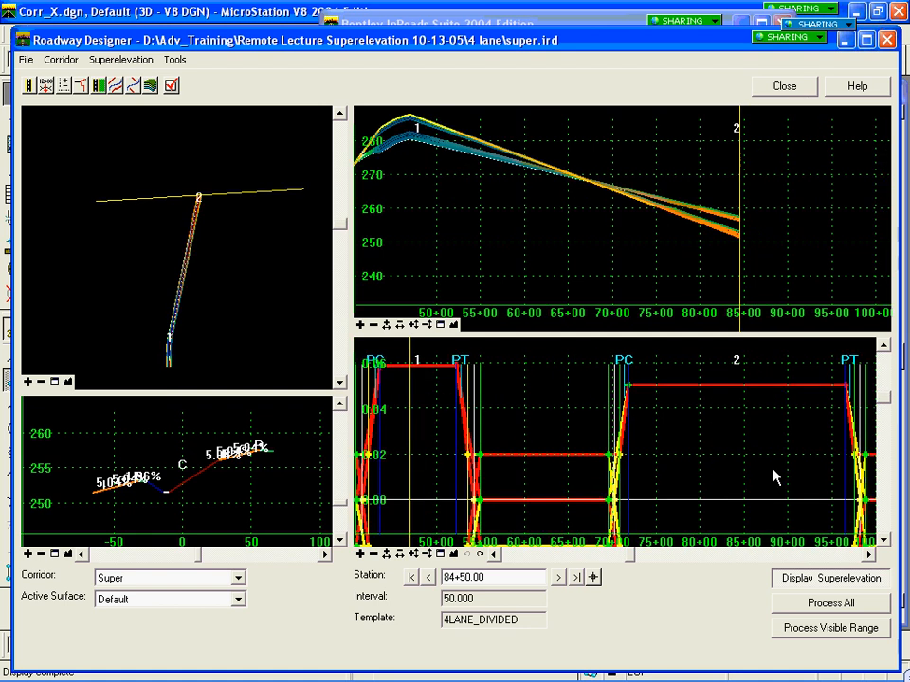
Open the curve set stations of section LT, curve set 2, for editing and show the curve set information.
right_click(751, 461)
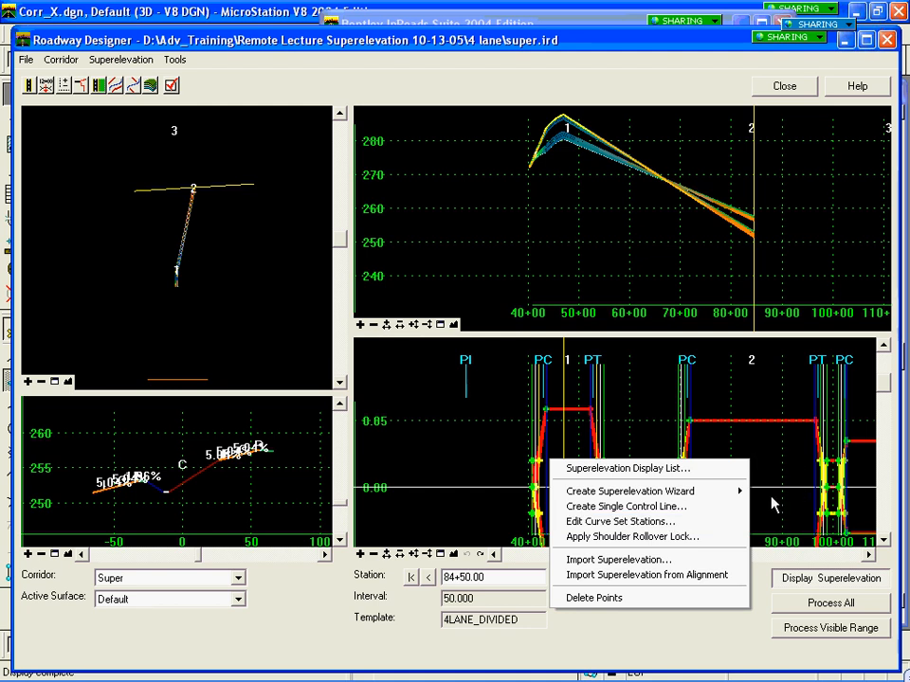
left_click(631, 522)
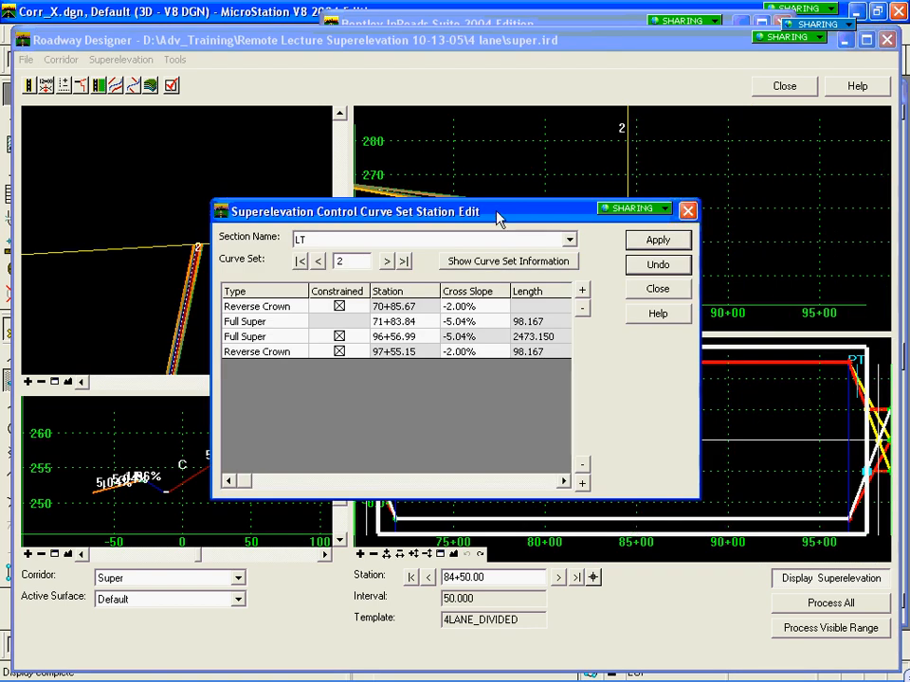
left_click_drag(496, 214, 374, 39)
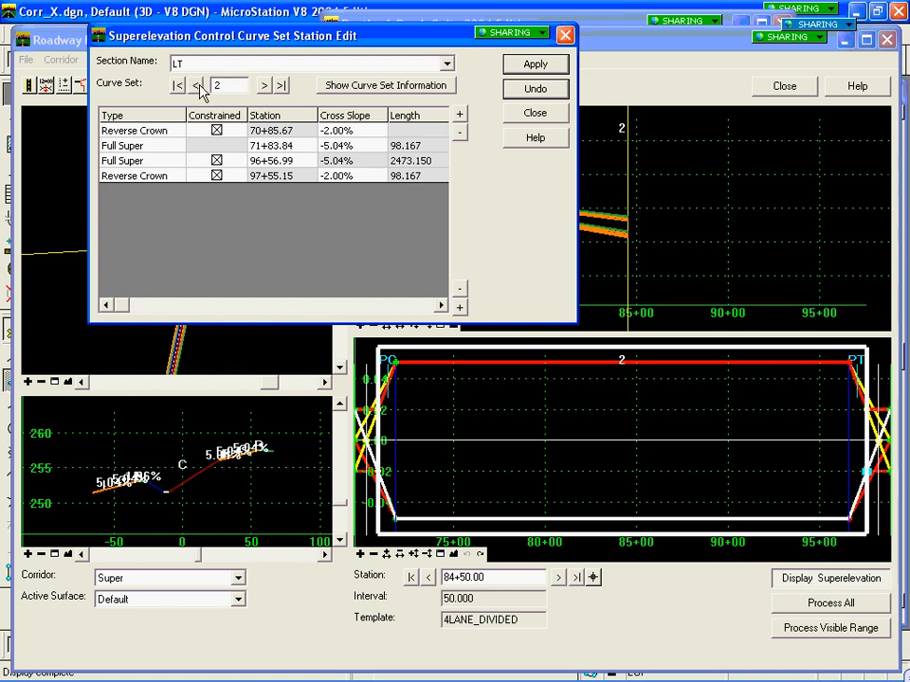
left_click(390, 88)
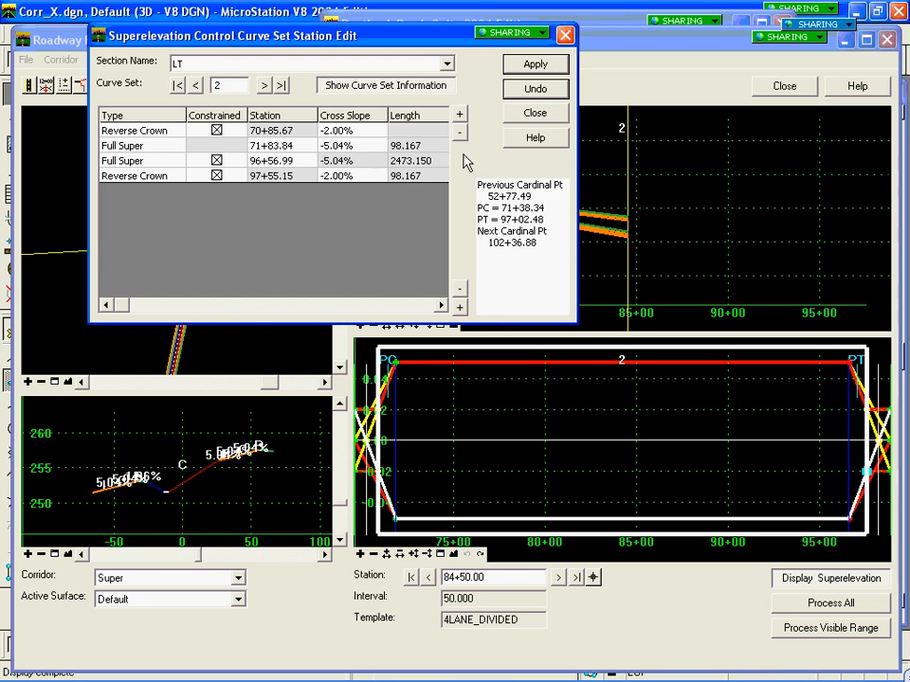
Set the cross slope of the first Full Super point in curve set 2 of section LT to -6.00%.
left_click(301, 149)
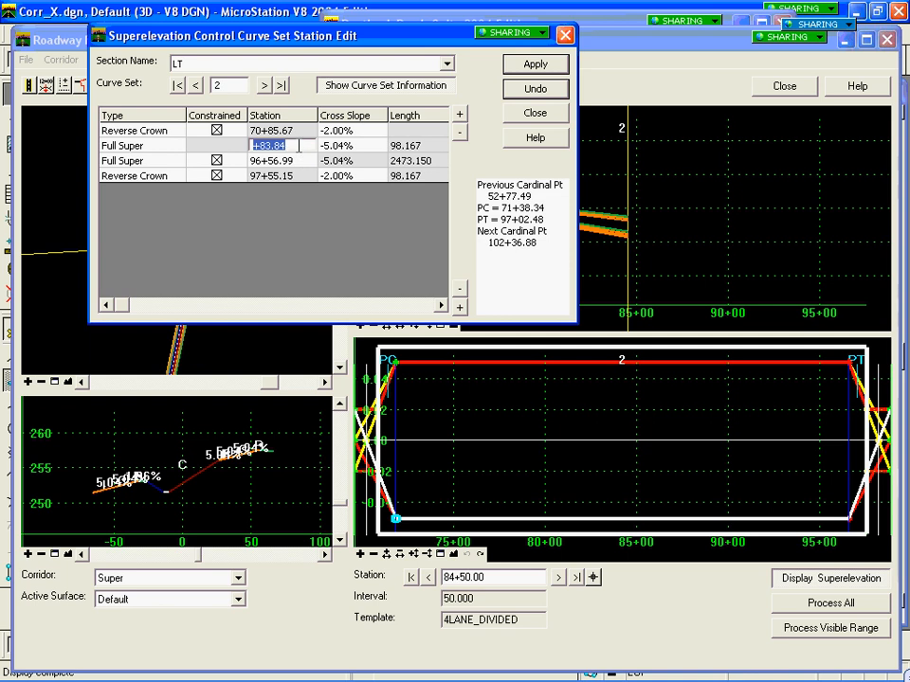
left_click(369, 148)
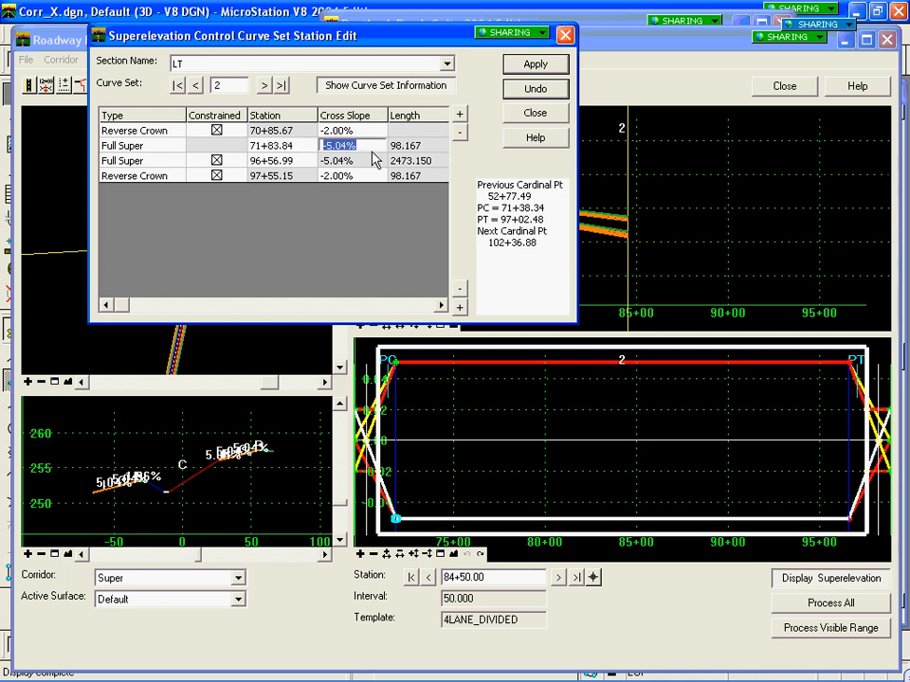
type("-.")
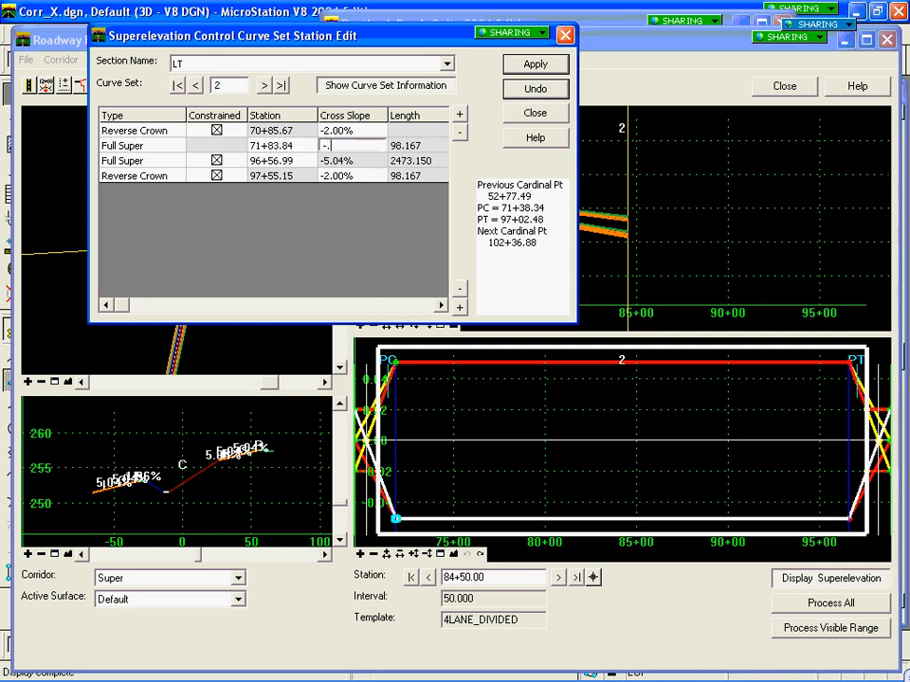
type("06")
key("Tab")
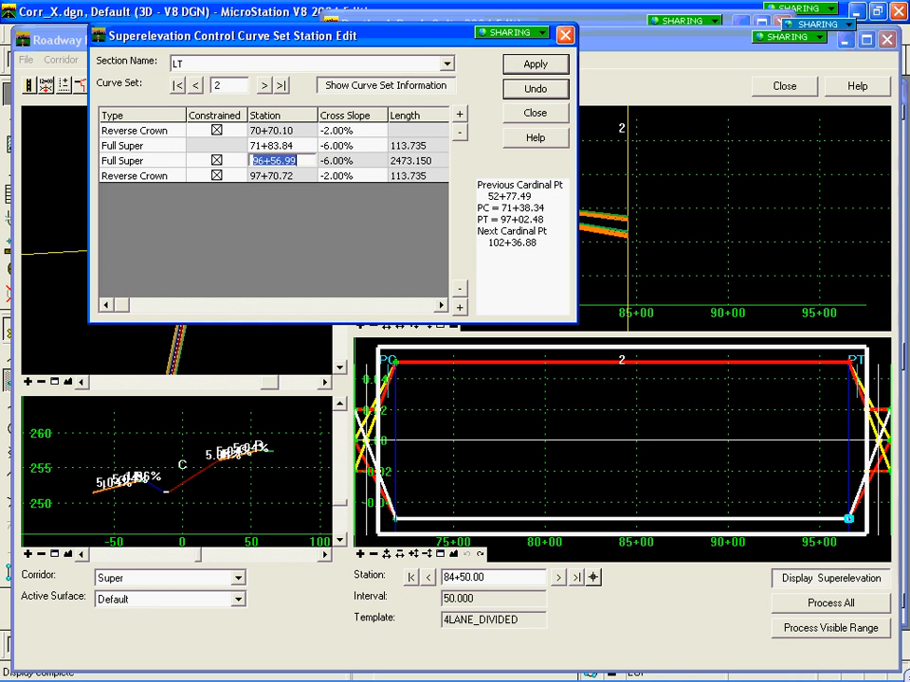
Set the first Full Super station of curve set 2 to 71+85.00 and apply the edits to section LT.
left_click(295, 144)
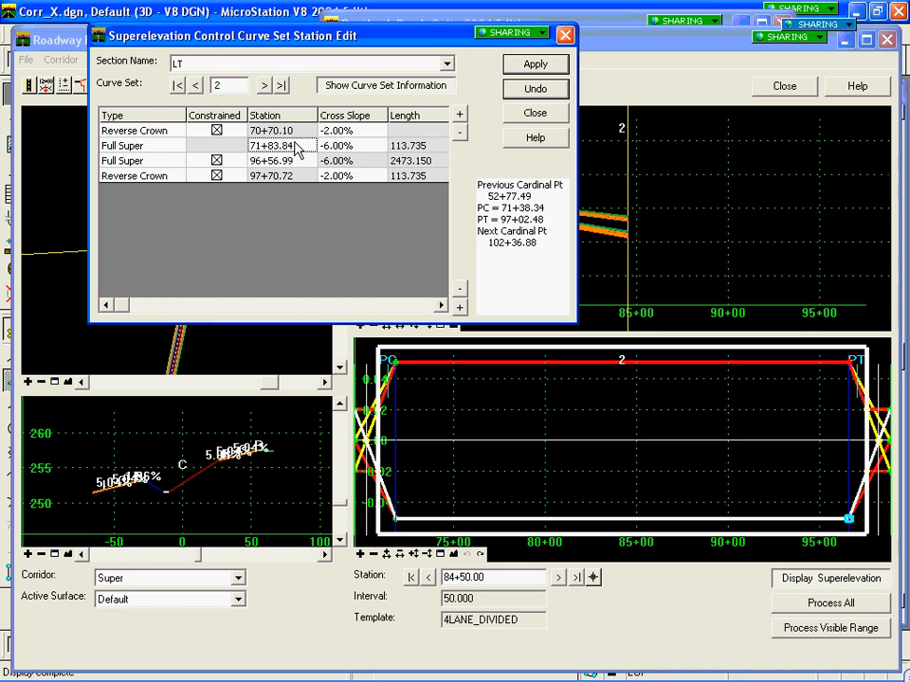
left_click(295, 146)
double_click(300, 145)
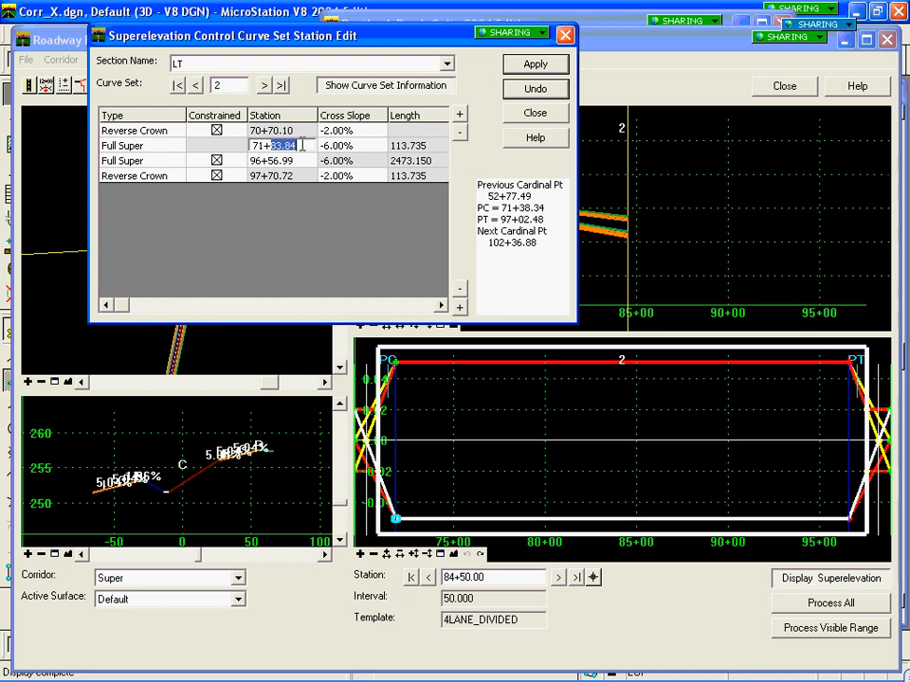
type("85")
key("Tab")
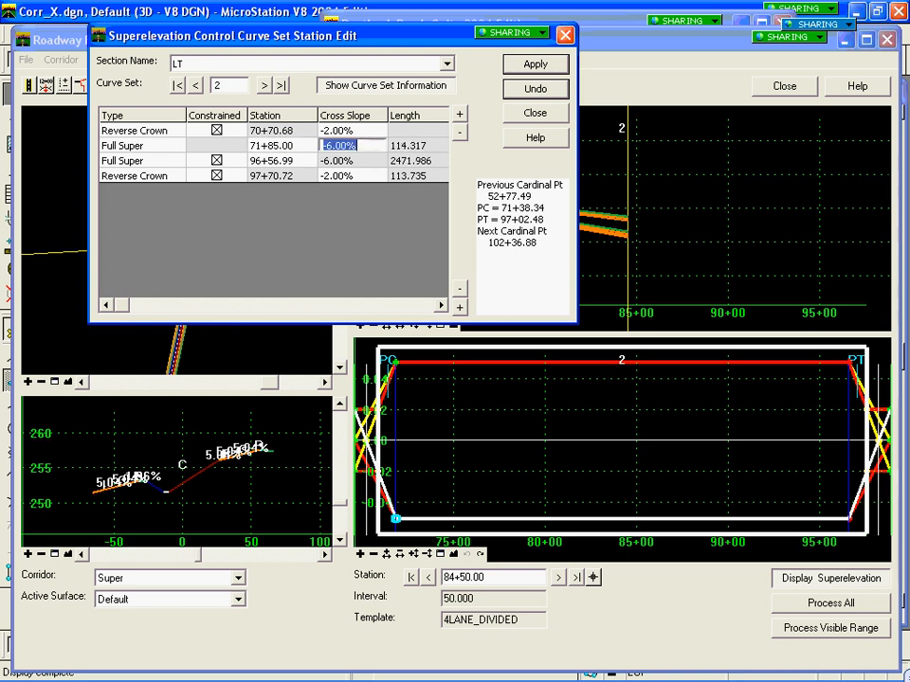
left_click(538, 66)
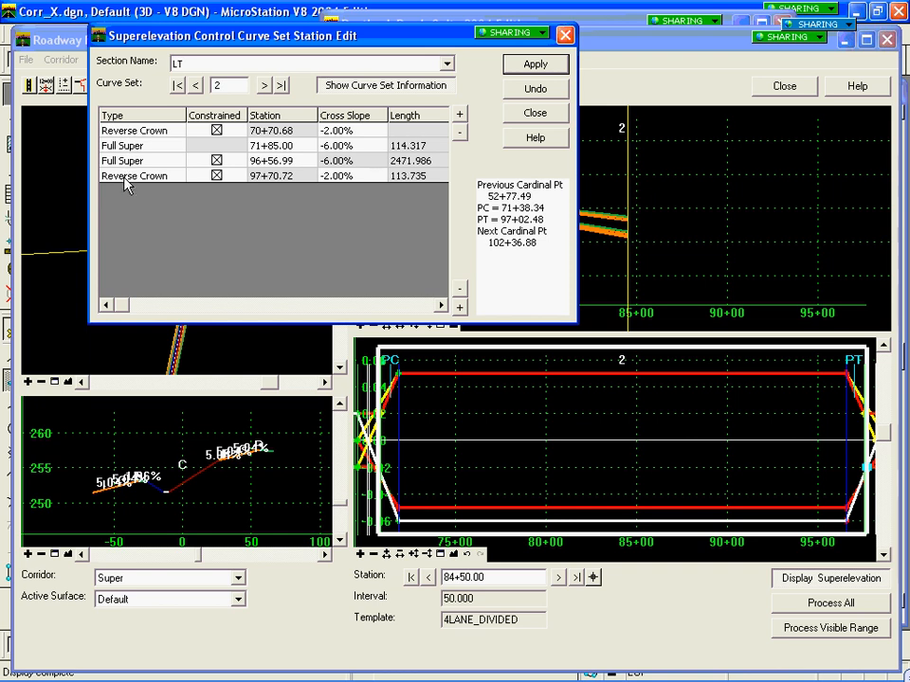
Extend the curve set 2 listing at both ends to review the Super Runoff and Normal Crown points, and close the station editor.
left_click(123, 148)
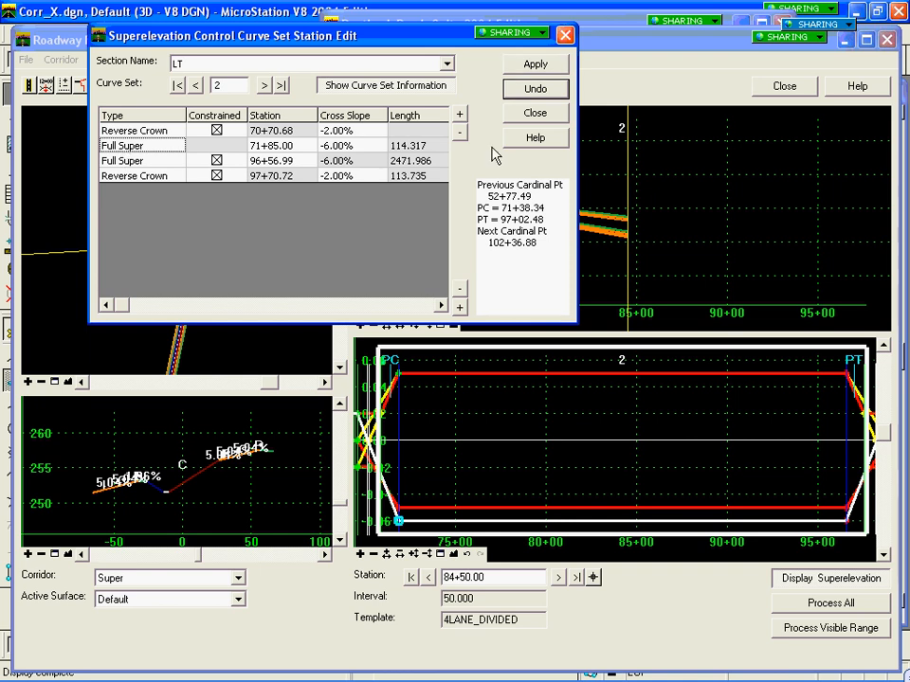
left_click(460, 116)
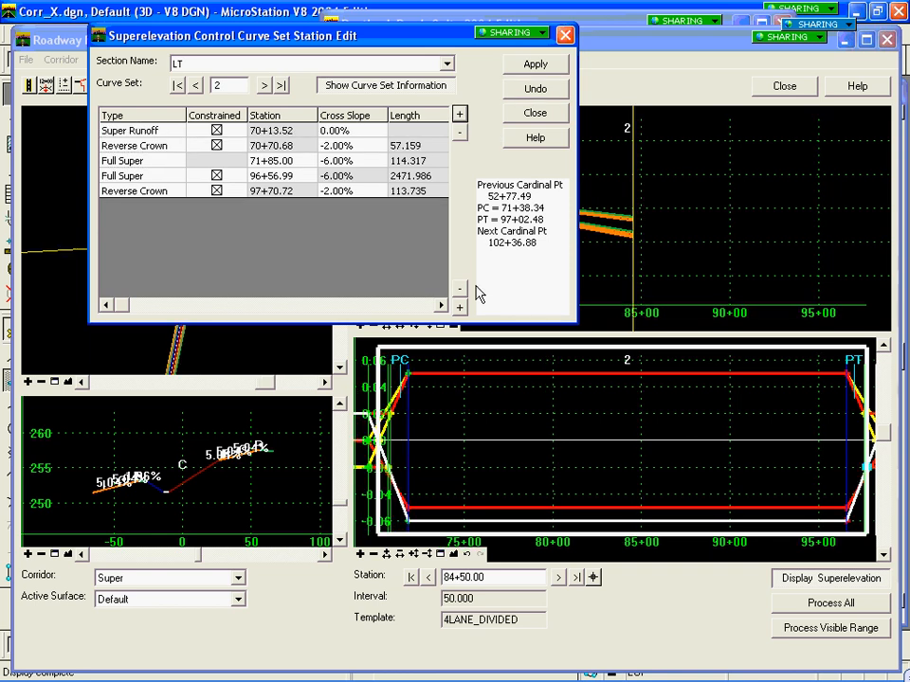
left_click(458, 309)
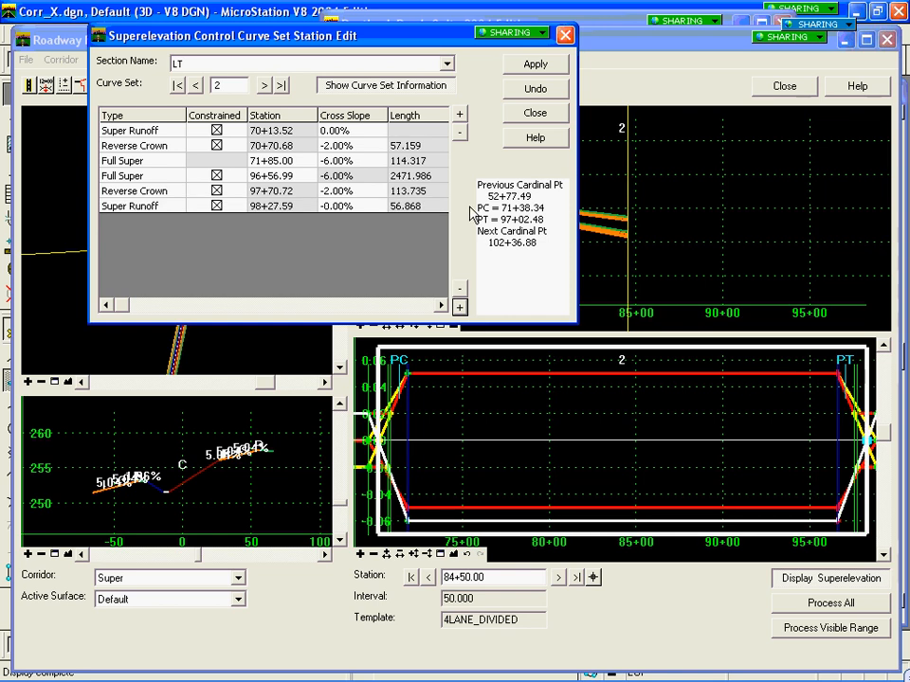
left_click(458, 114)
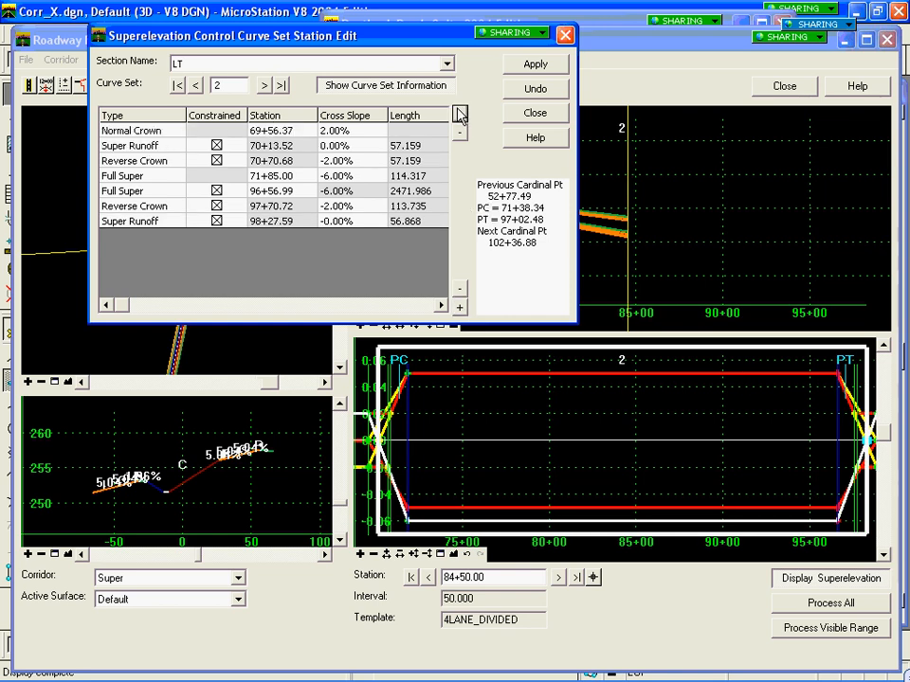
left_click(459, 307)
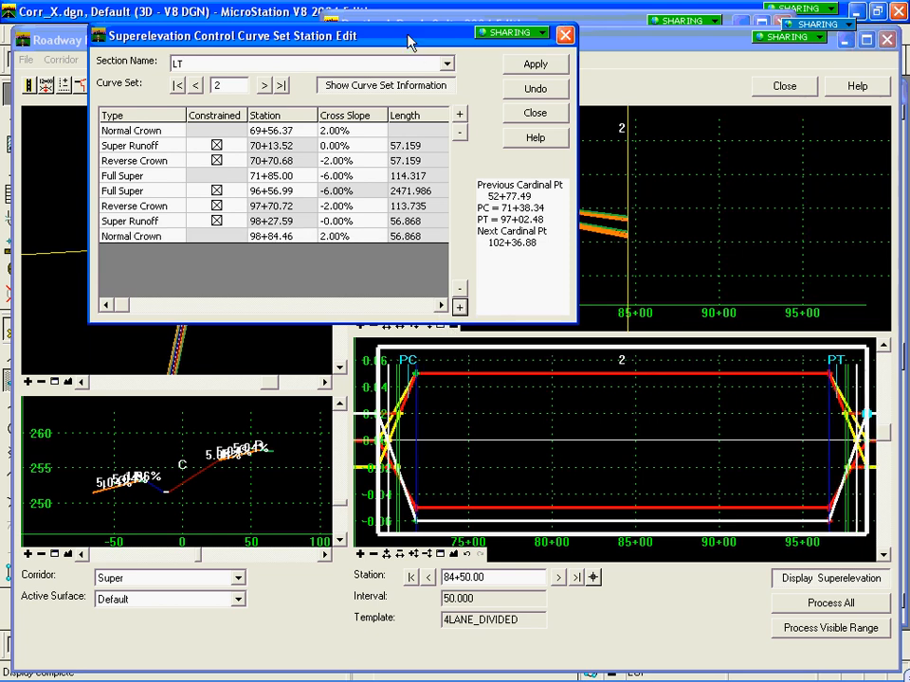
left_click_drag(408, 41, 385, 72)
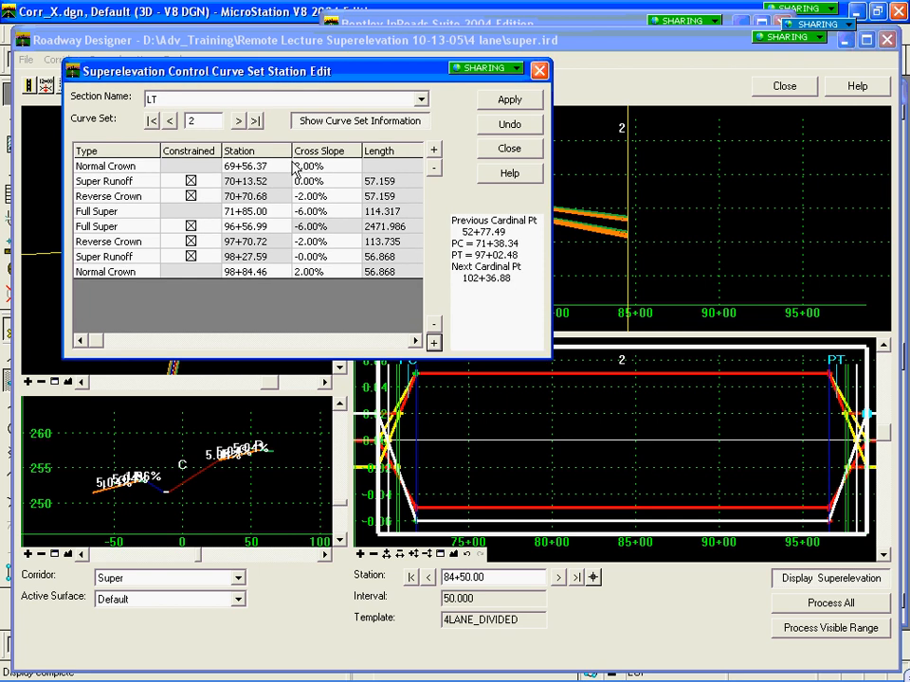
left_click(509, 150)
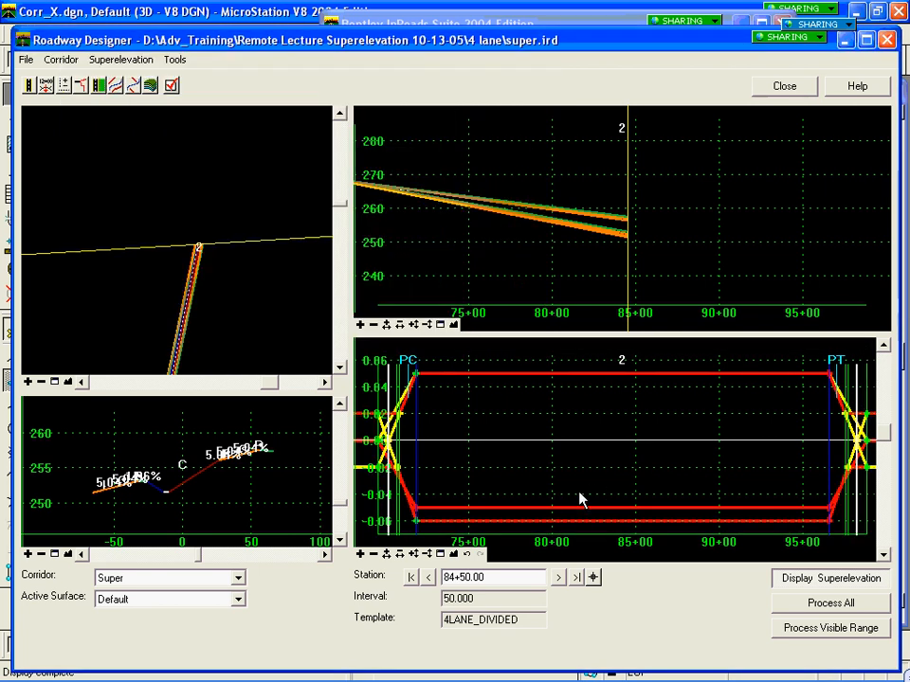
right_click(581, 408)
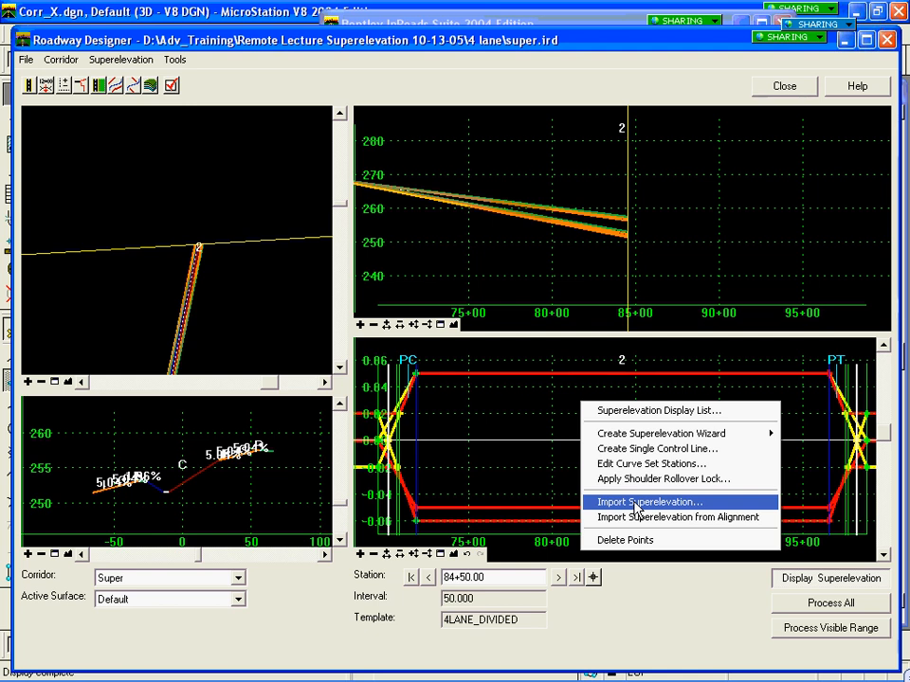
left_click(504, 408)
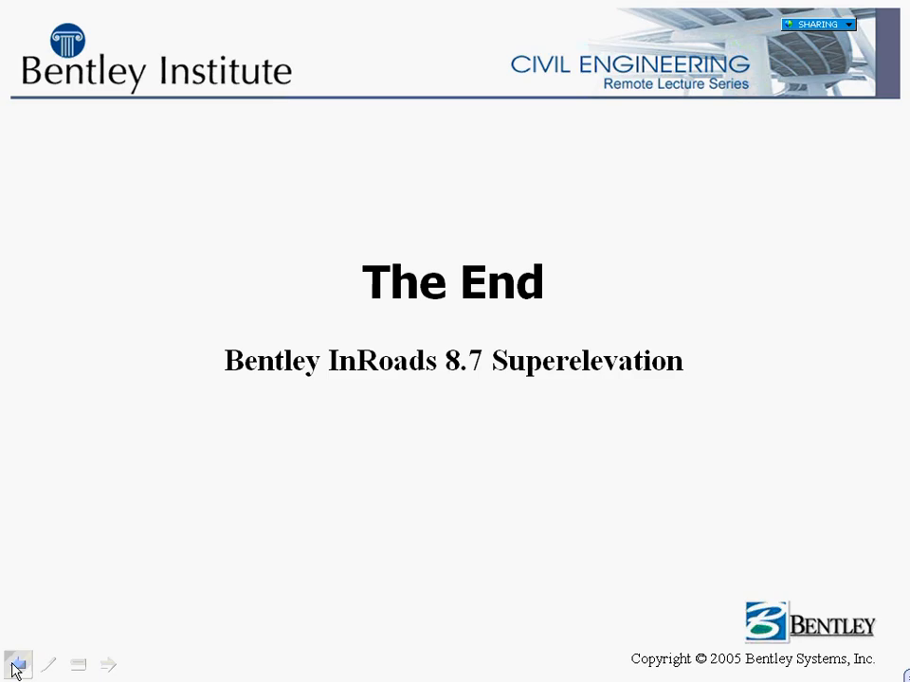
left_click(16, 665)
left_click(106, 664)
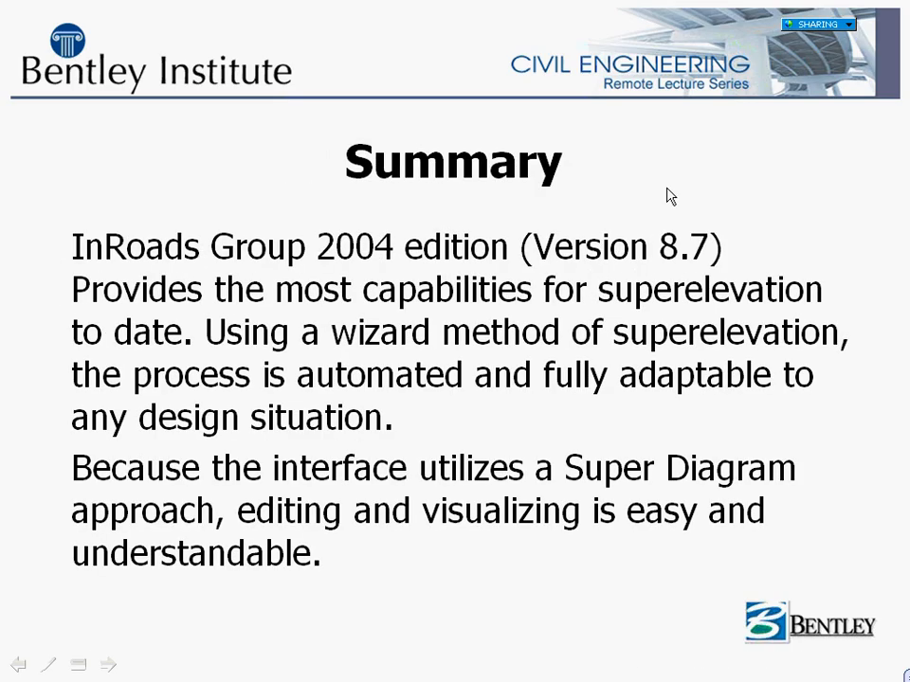